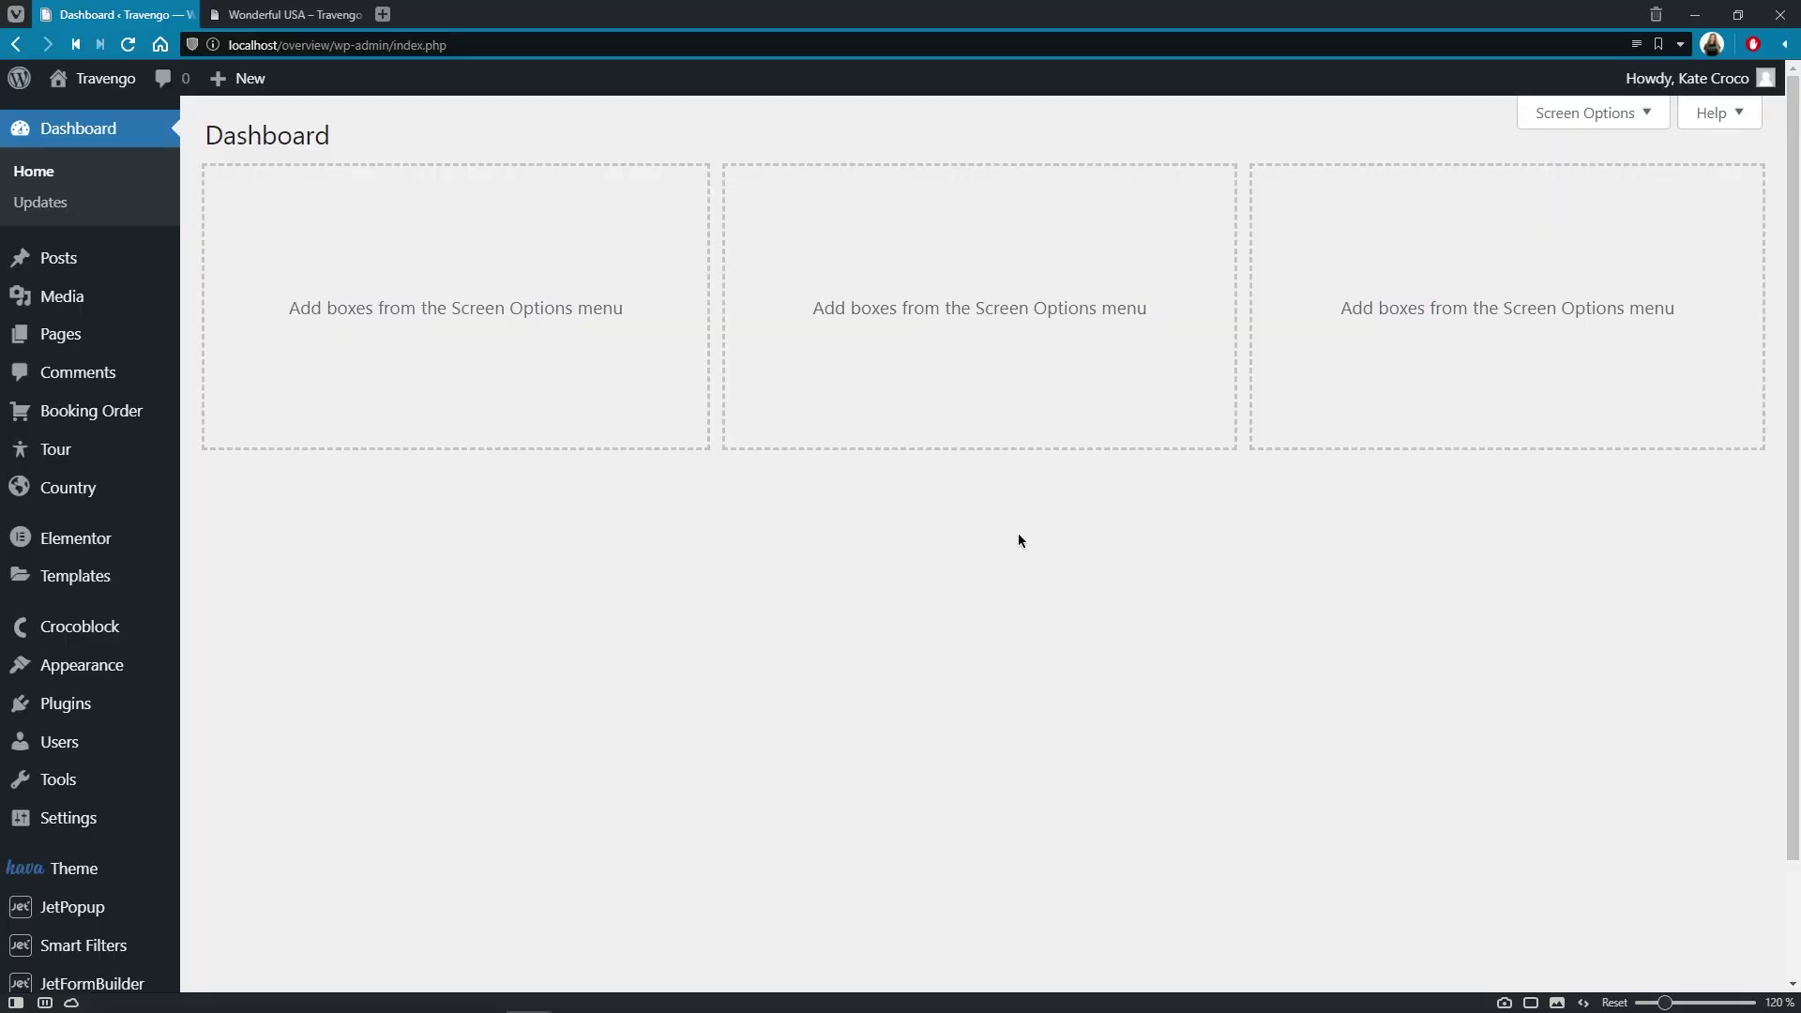
# Start a new JetEngine relation and name it "Country to tours".
pyautogui.scroll(-3, 1018, 535)
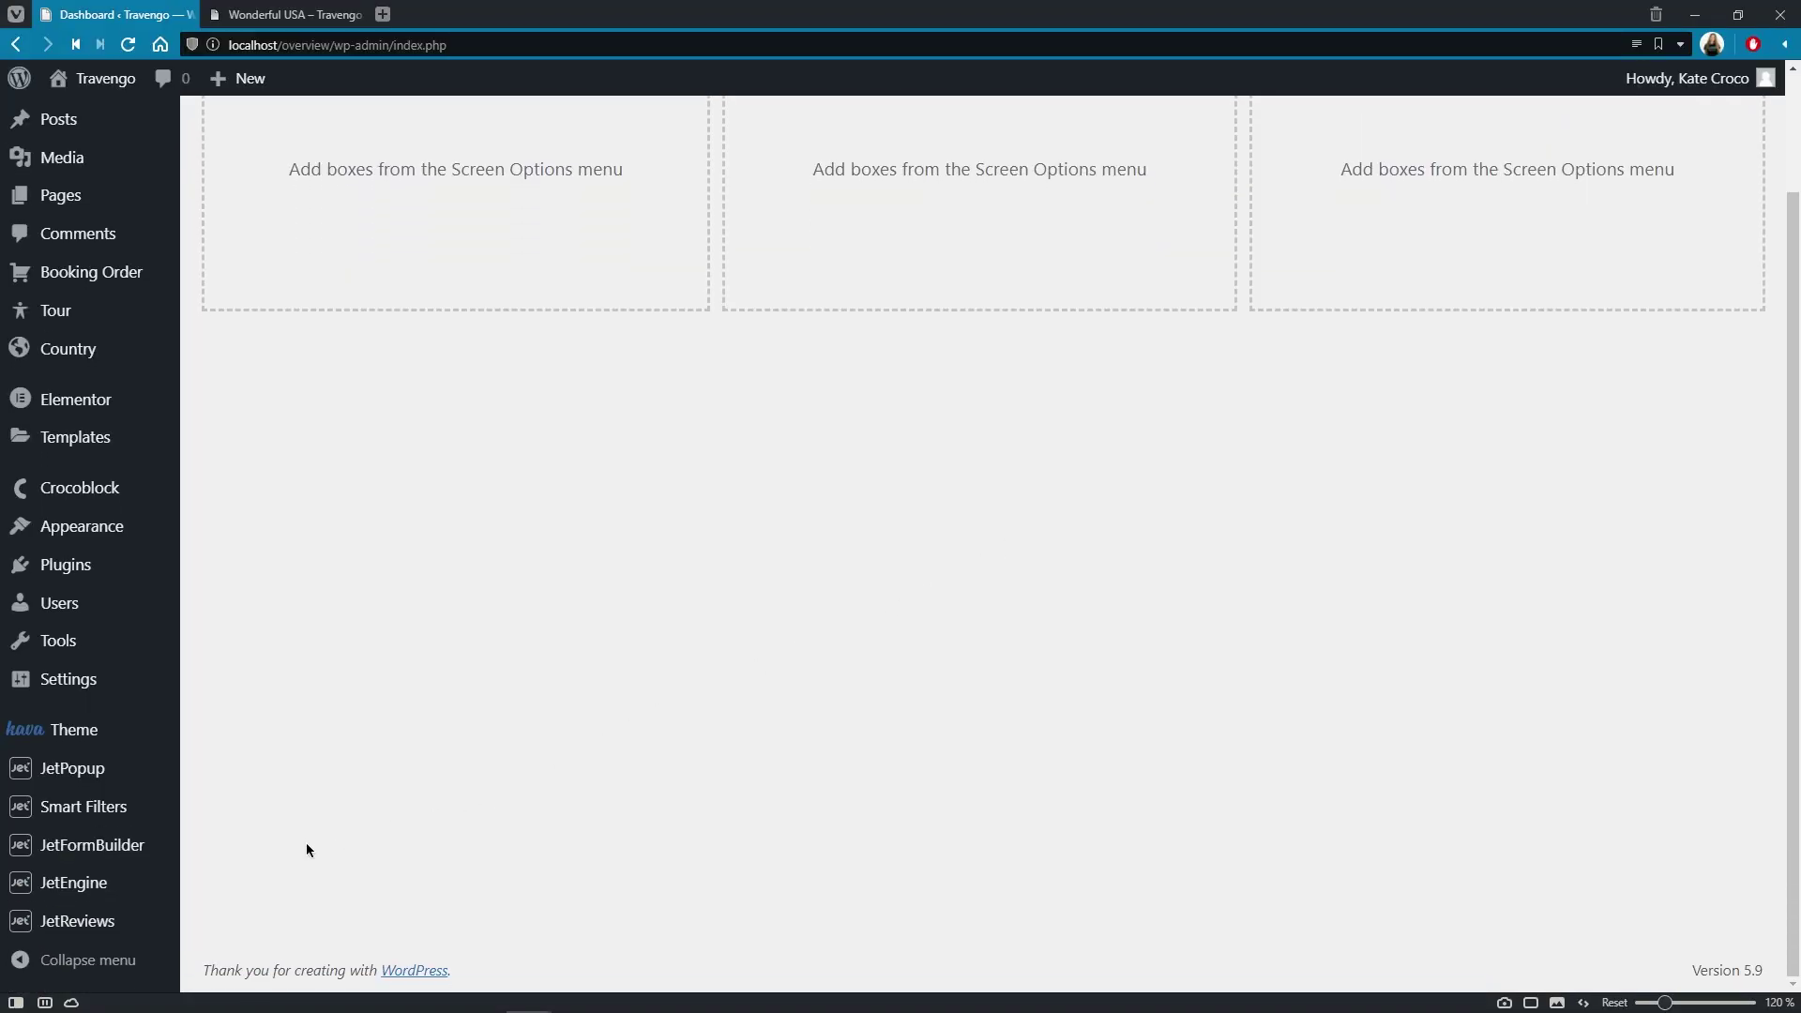
pyautogui.moveTo(155, 880)
pyautogui.click(251, 788)
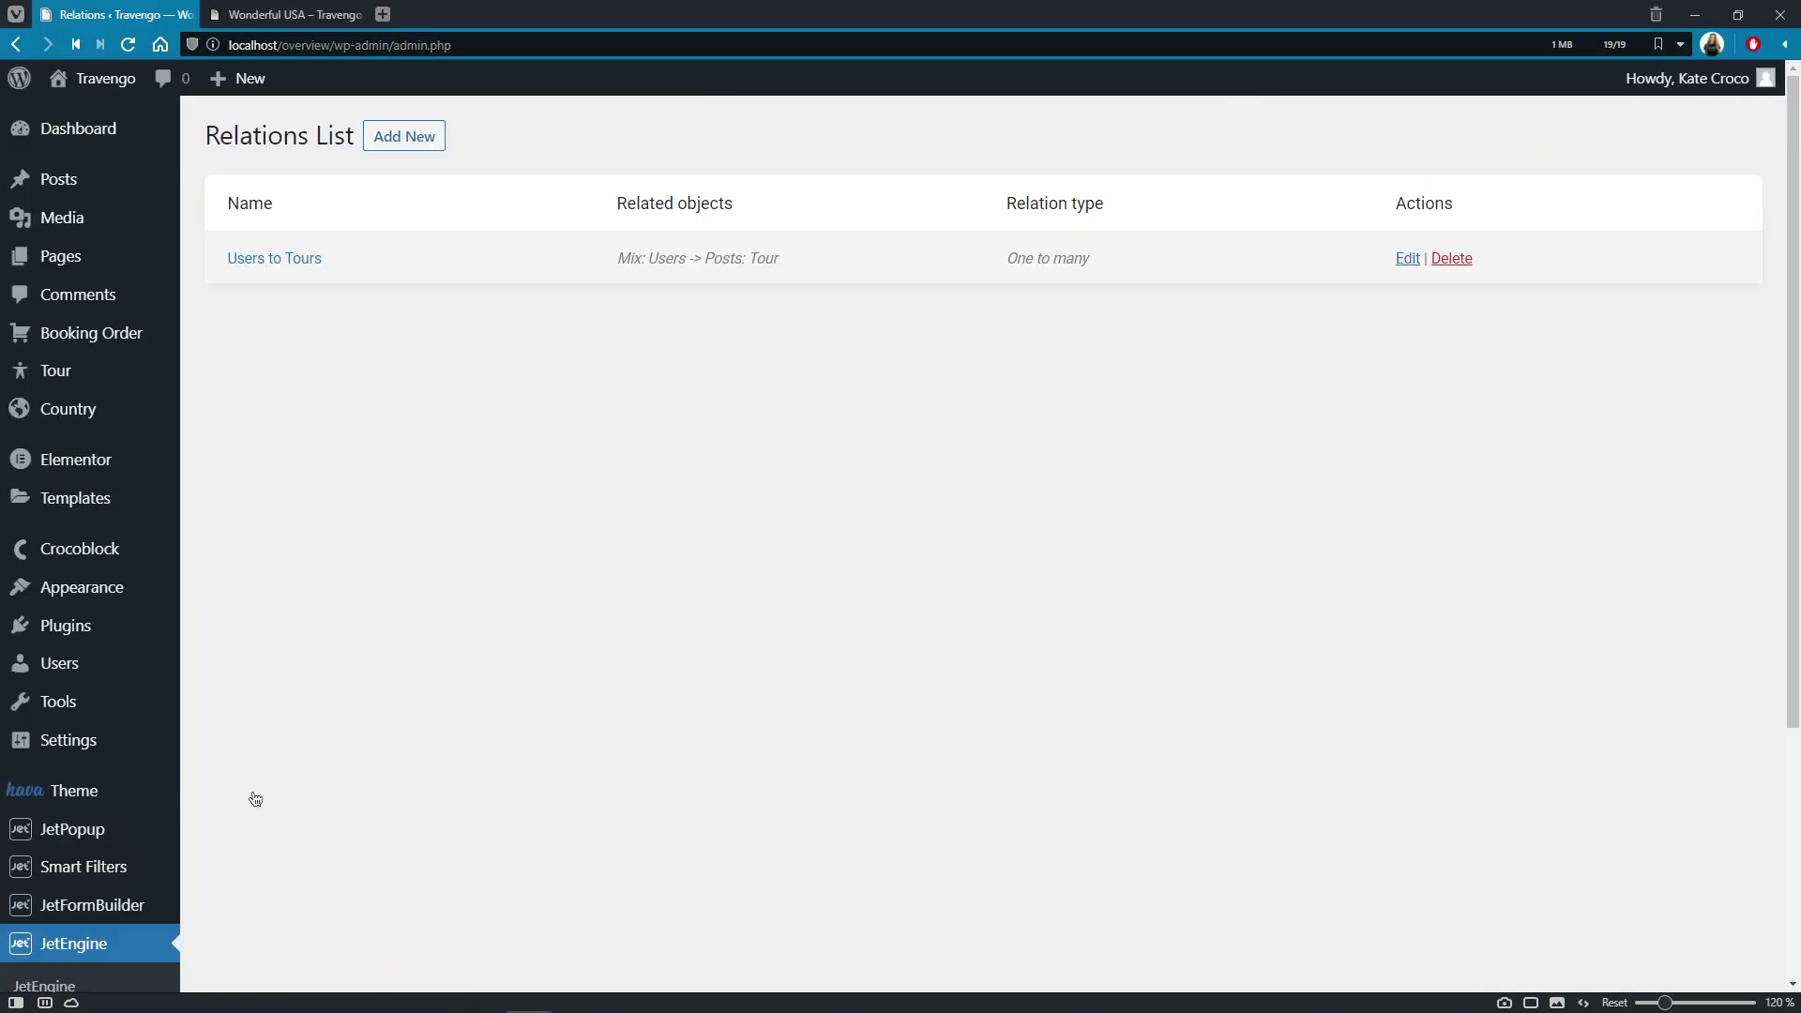
pyautogui.click(433, 142)
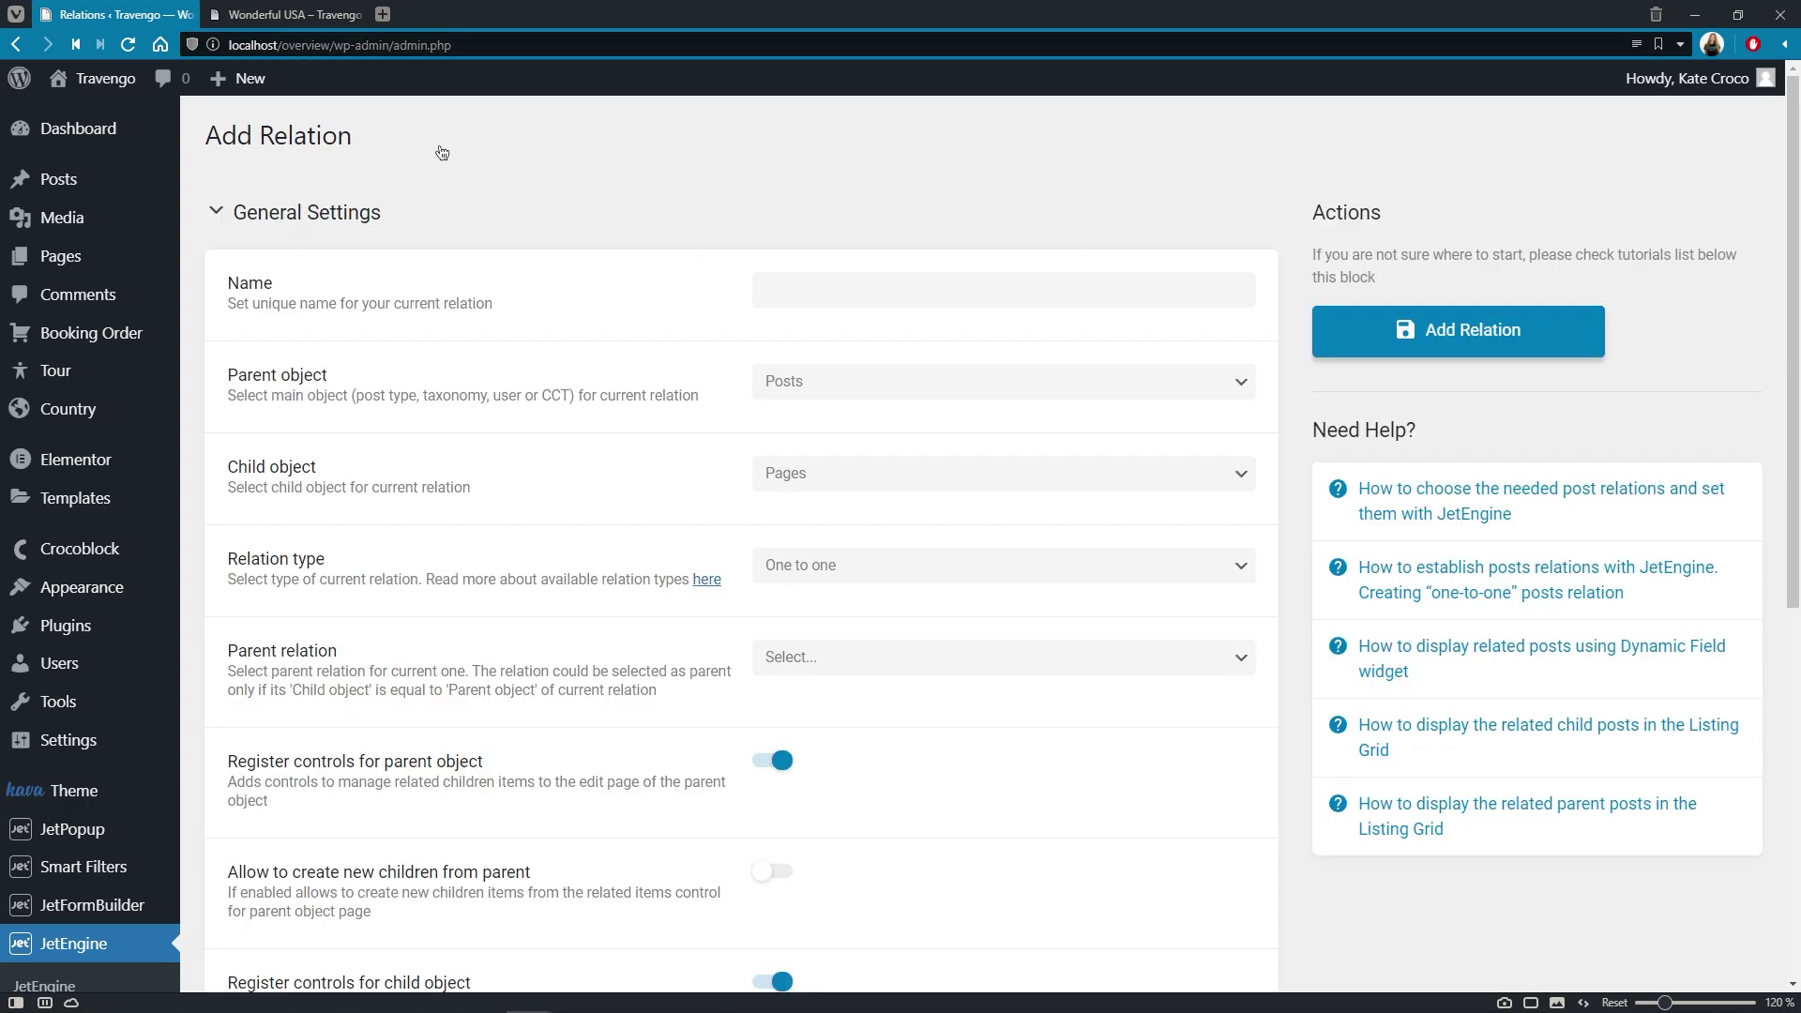
pyautogui.click(764, 287)
pyautogui.write('Country to tours')
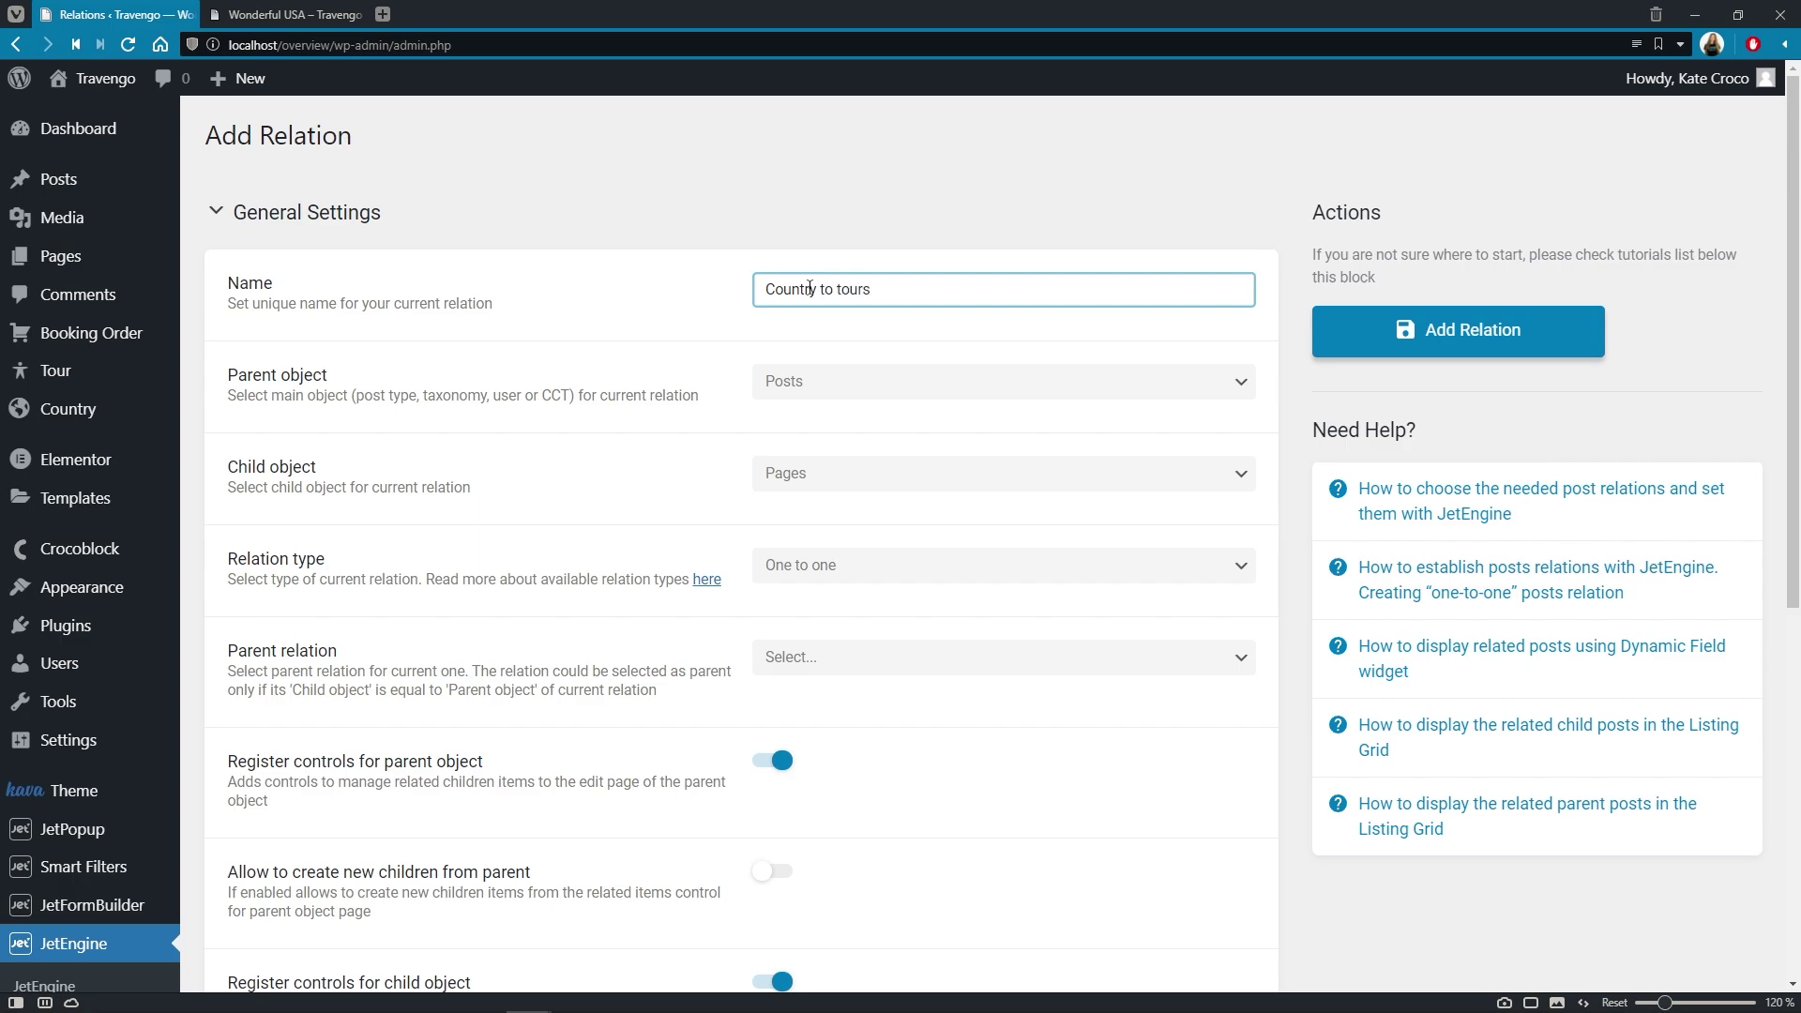
# Set the relation's parent object to the Country post type and its child object to Tour.
pyautogui.click(1233, 386)
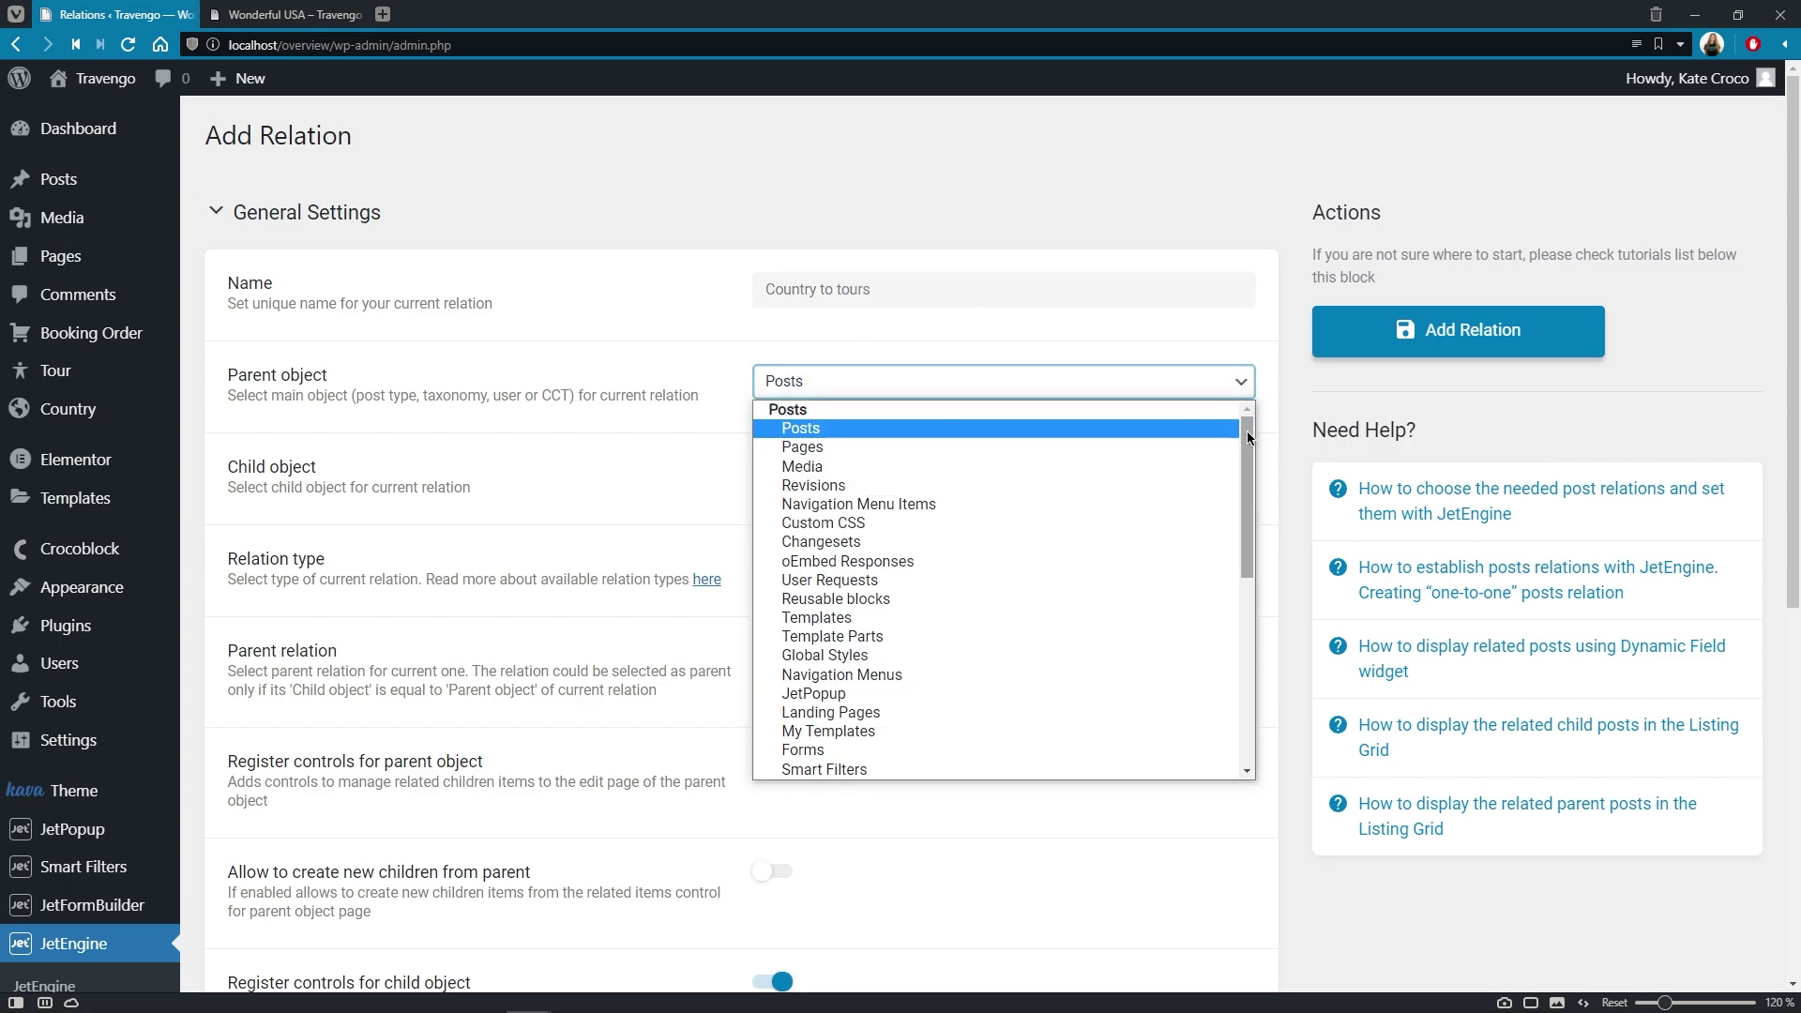
pyautogui.moveTo(1246, 430); pyautogui.dragTo(1246, 526)
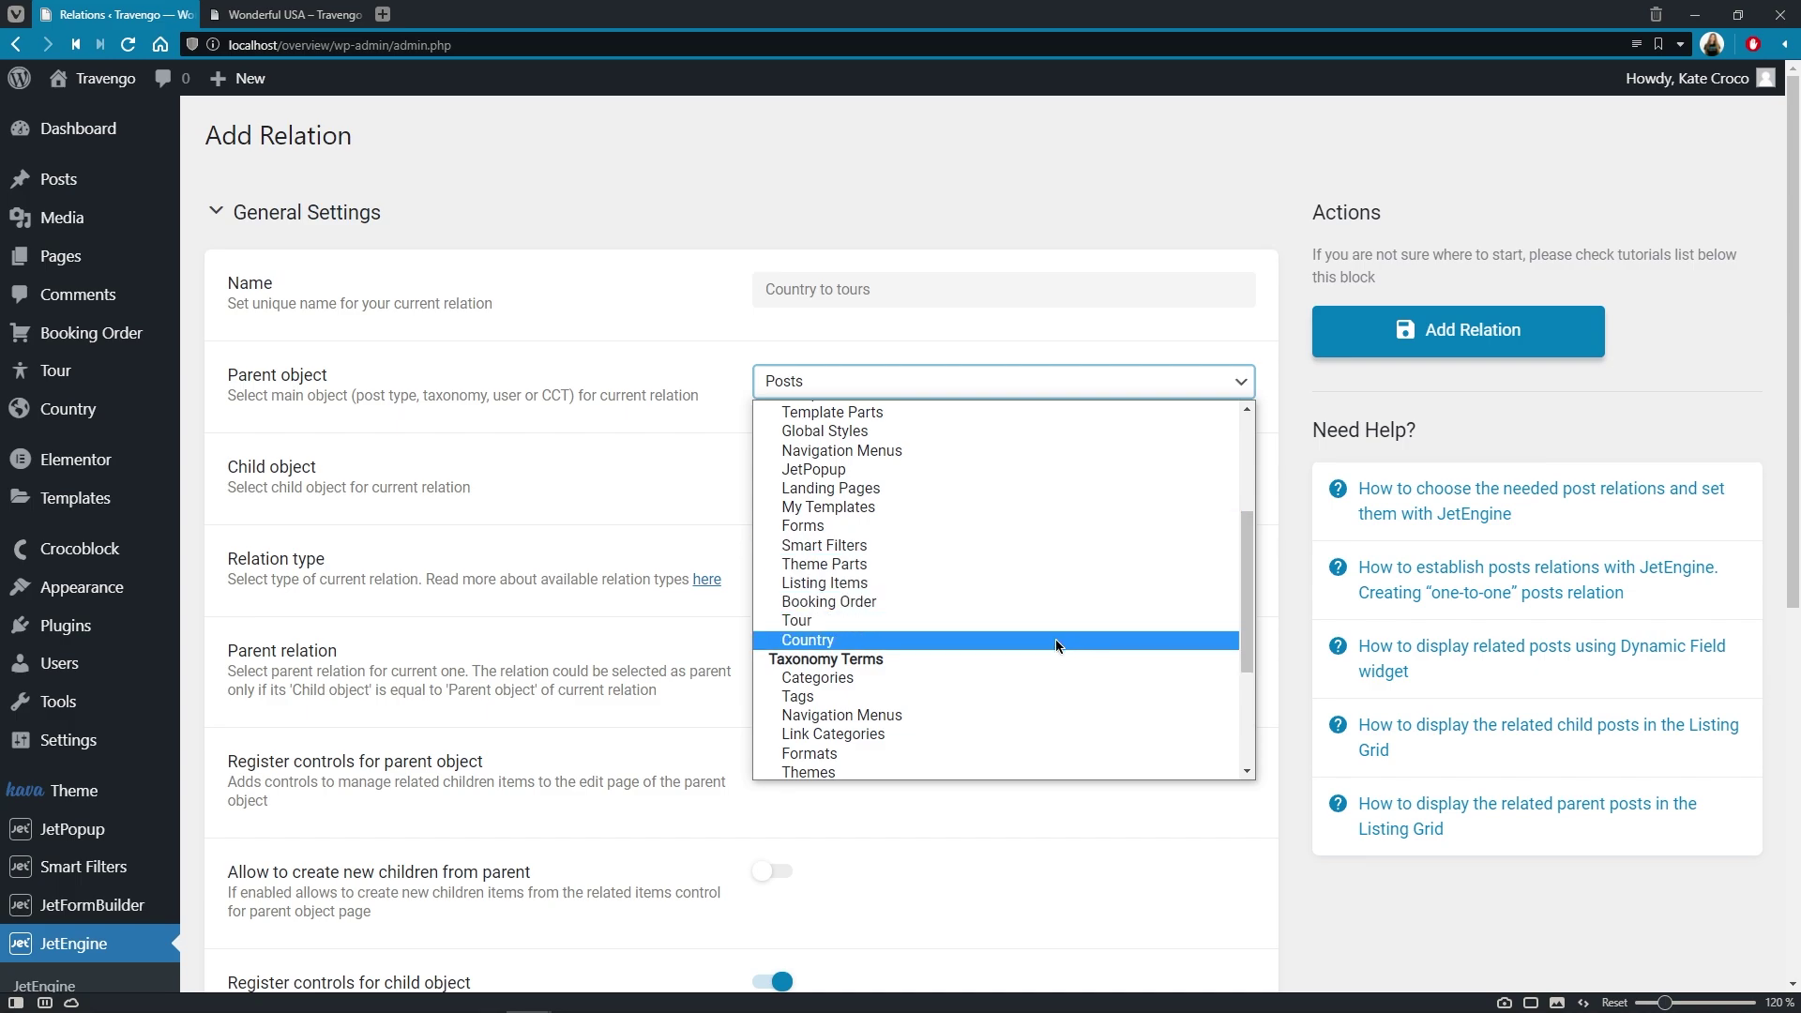
pyautogui.click(1057, 643)
pyautogui.click(1248, 477)
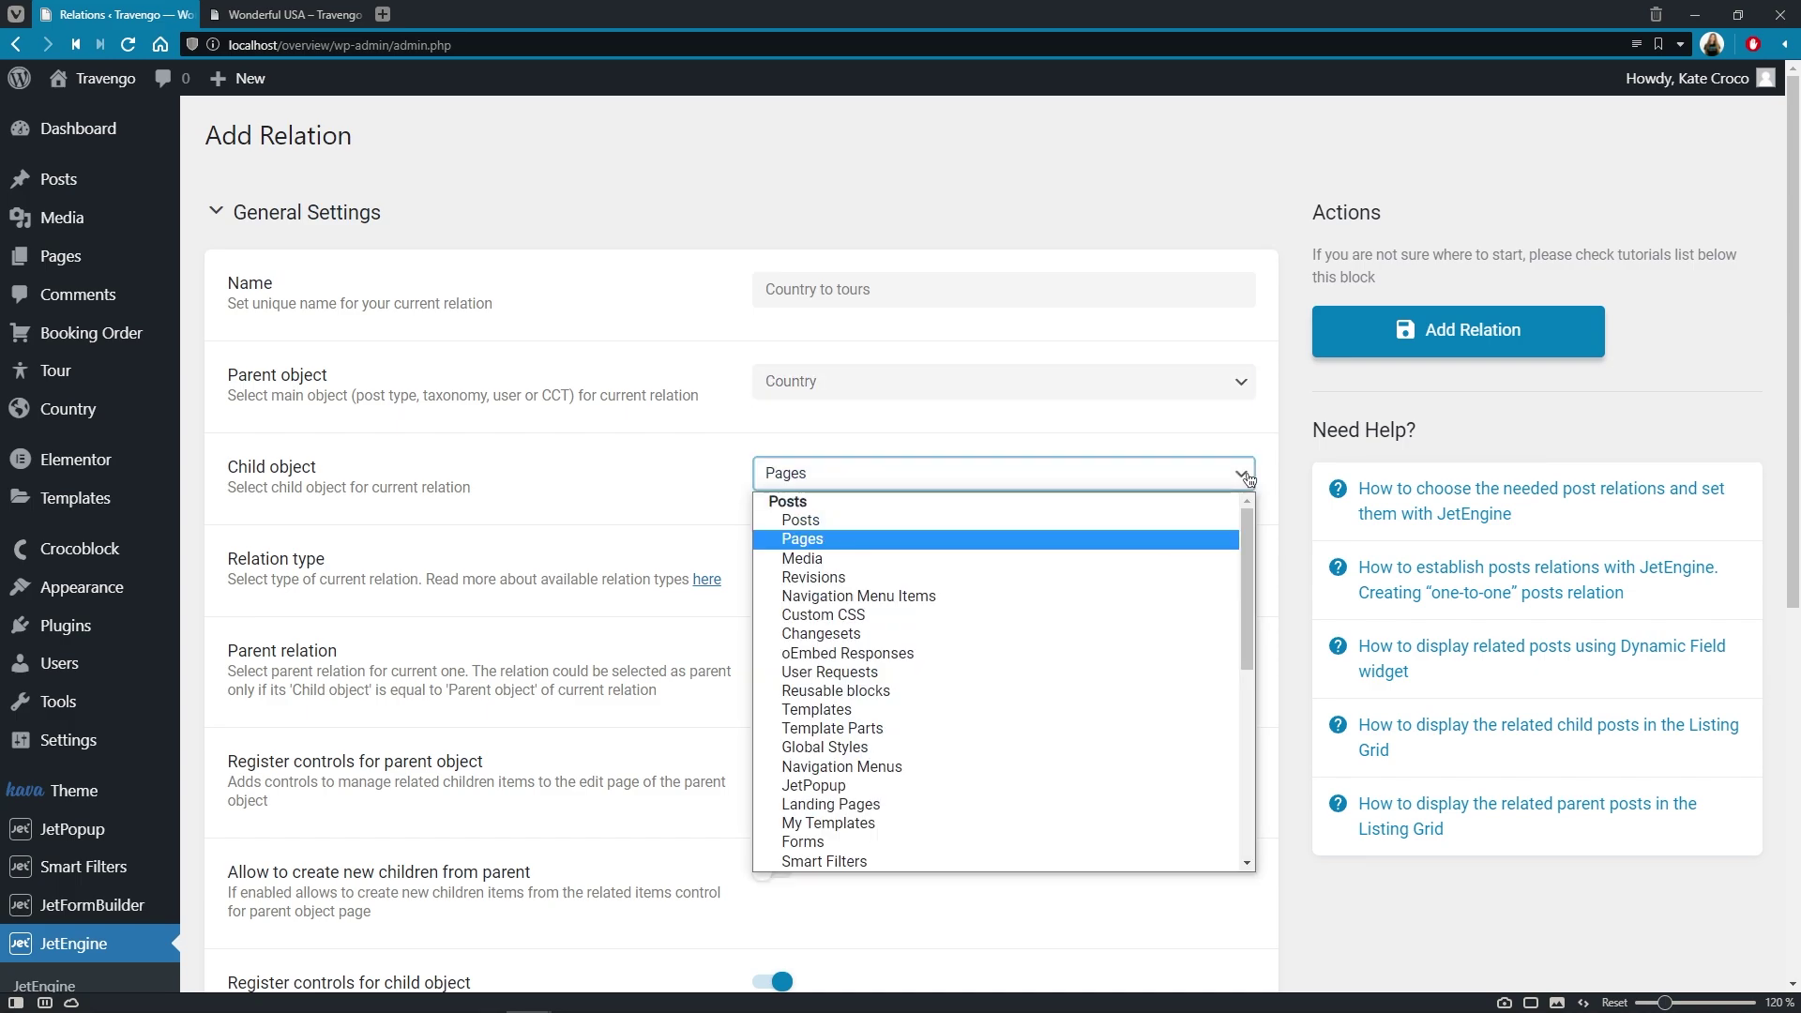
pyautogui.moveTo(1251, 526); pyautogui.dragTo(1238, 627)
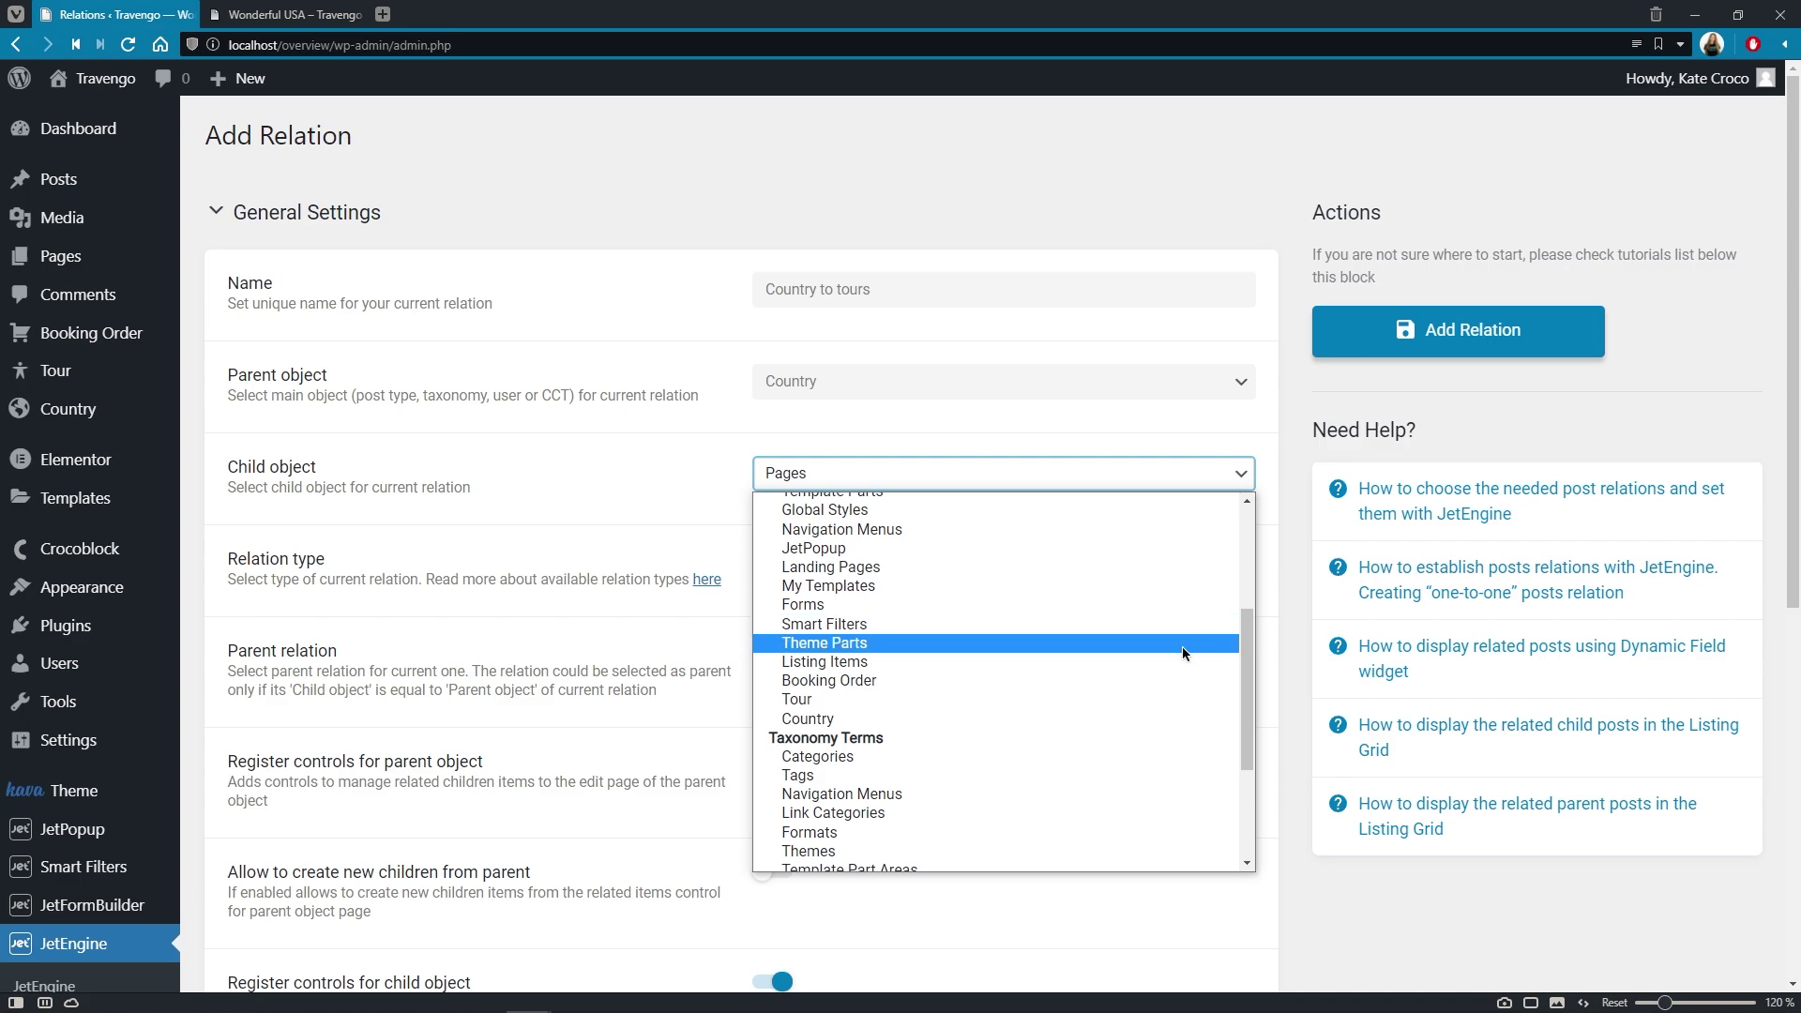
pyautogui.click(1124, 698)
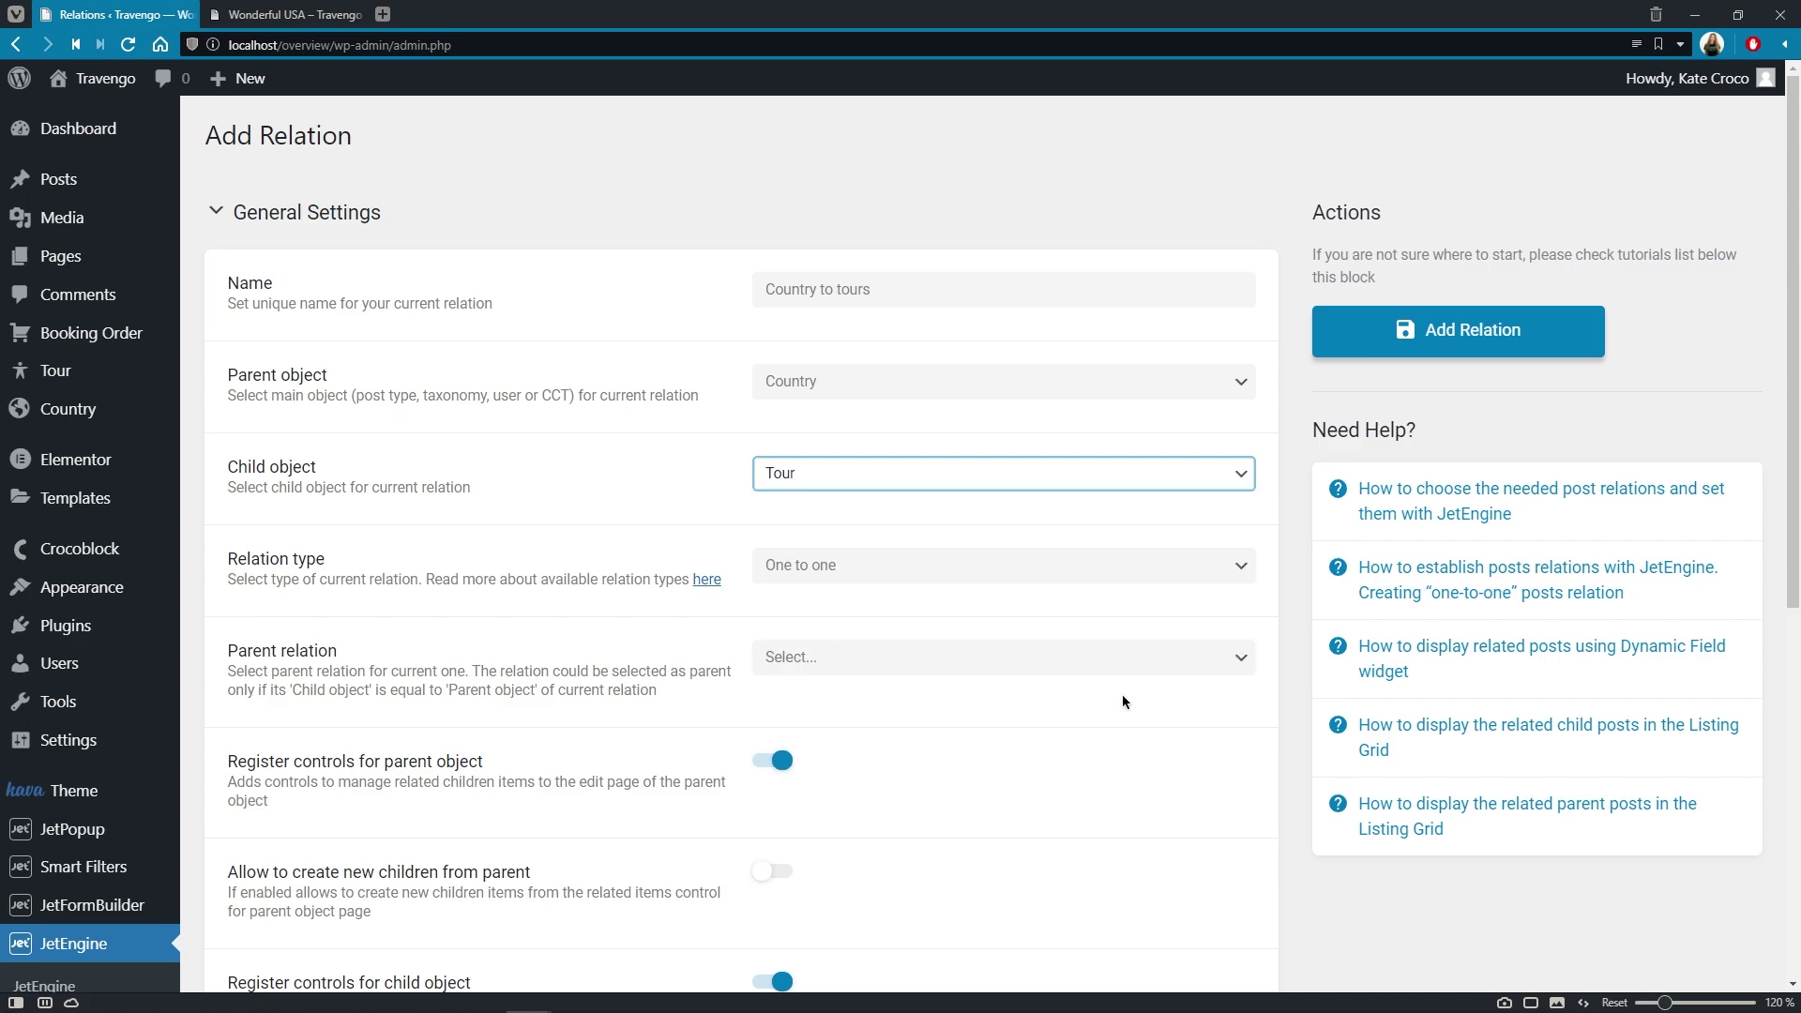
# Set the relation type to One to many.
pyautogui.click(1245, 565)
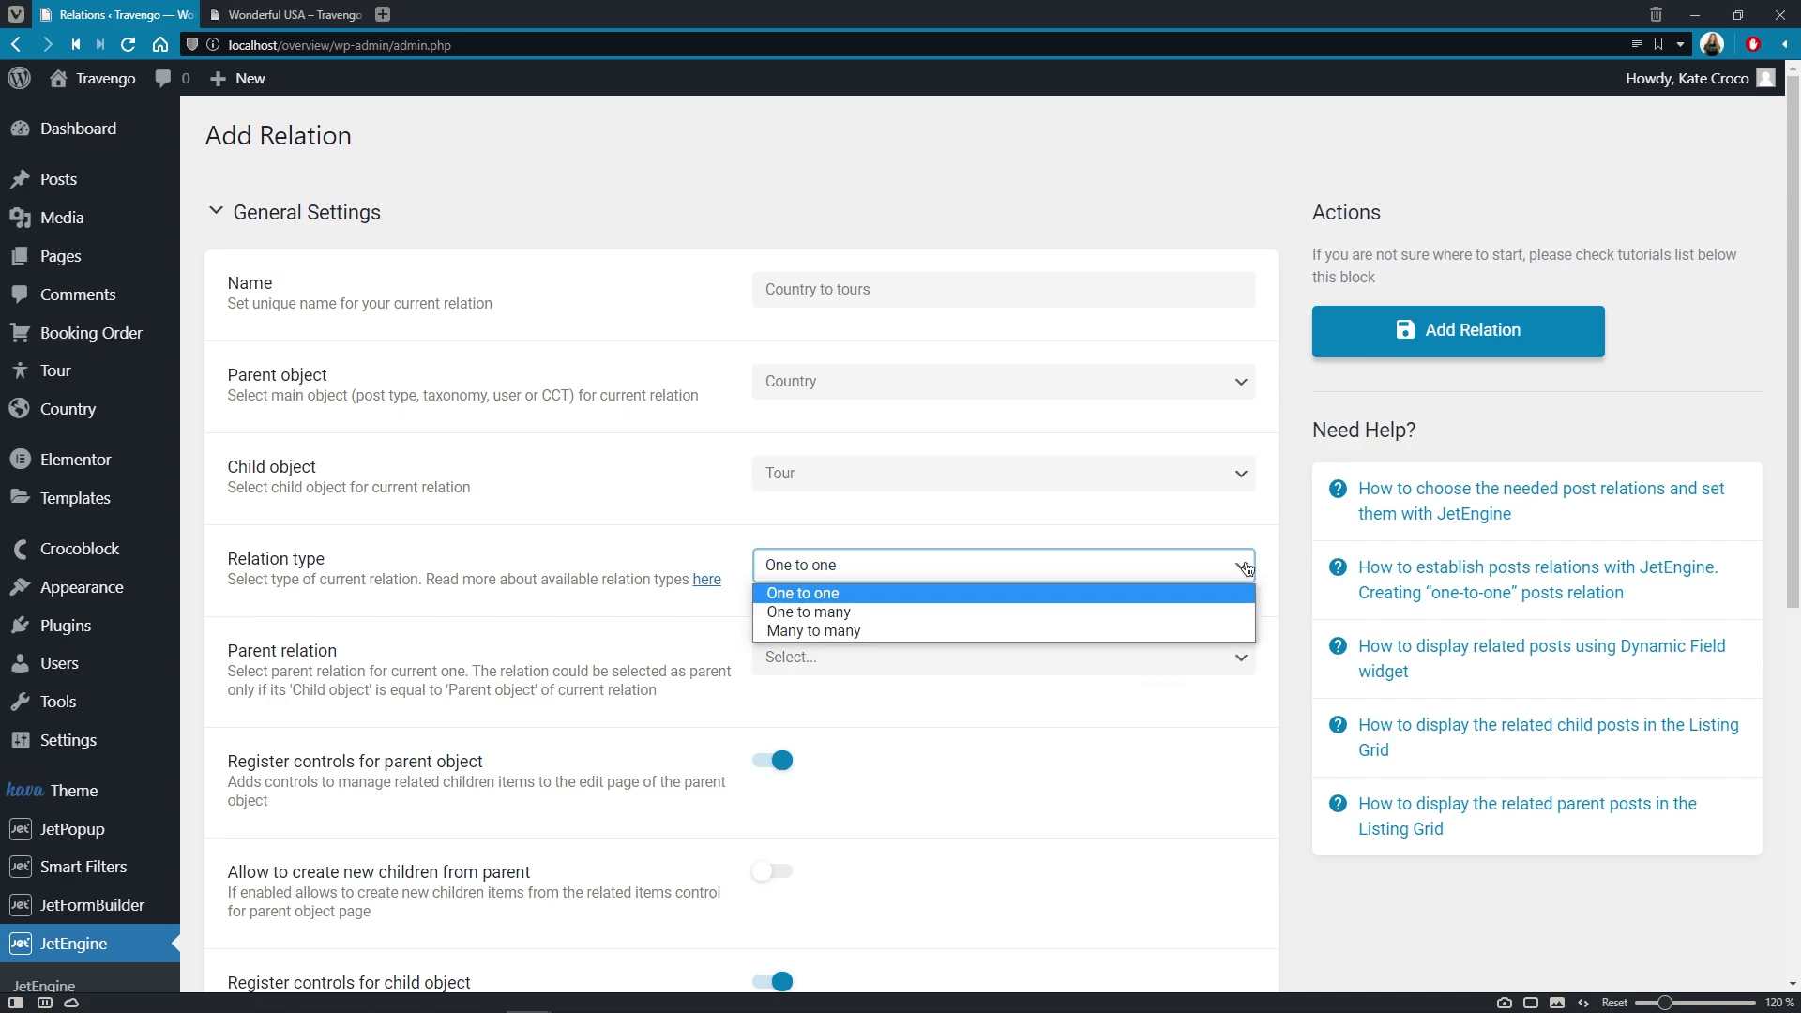
pyautogui.click(1236, 613)
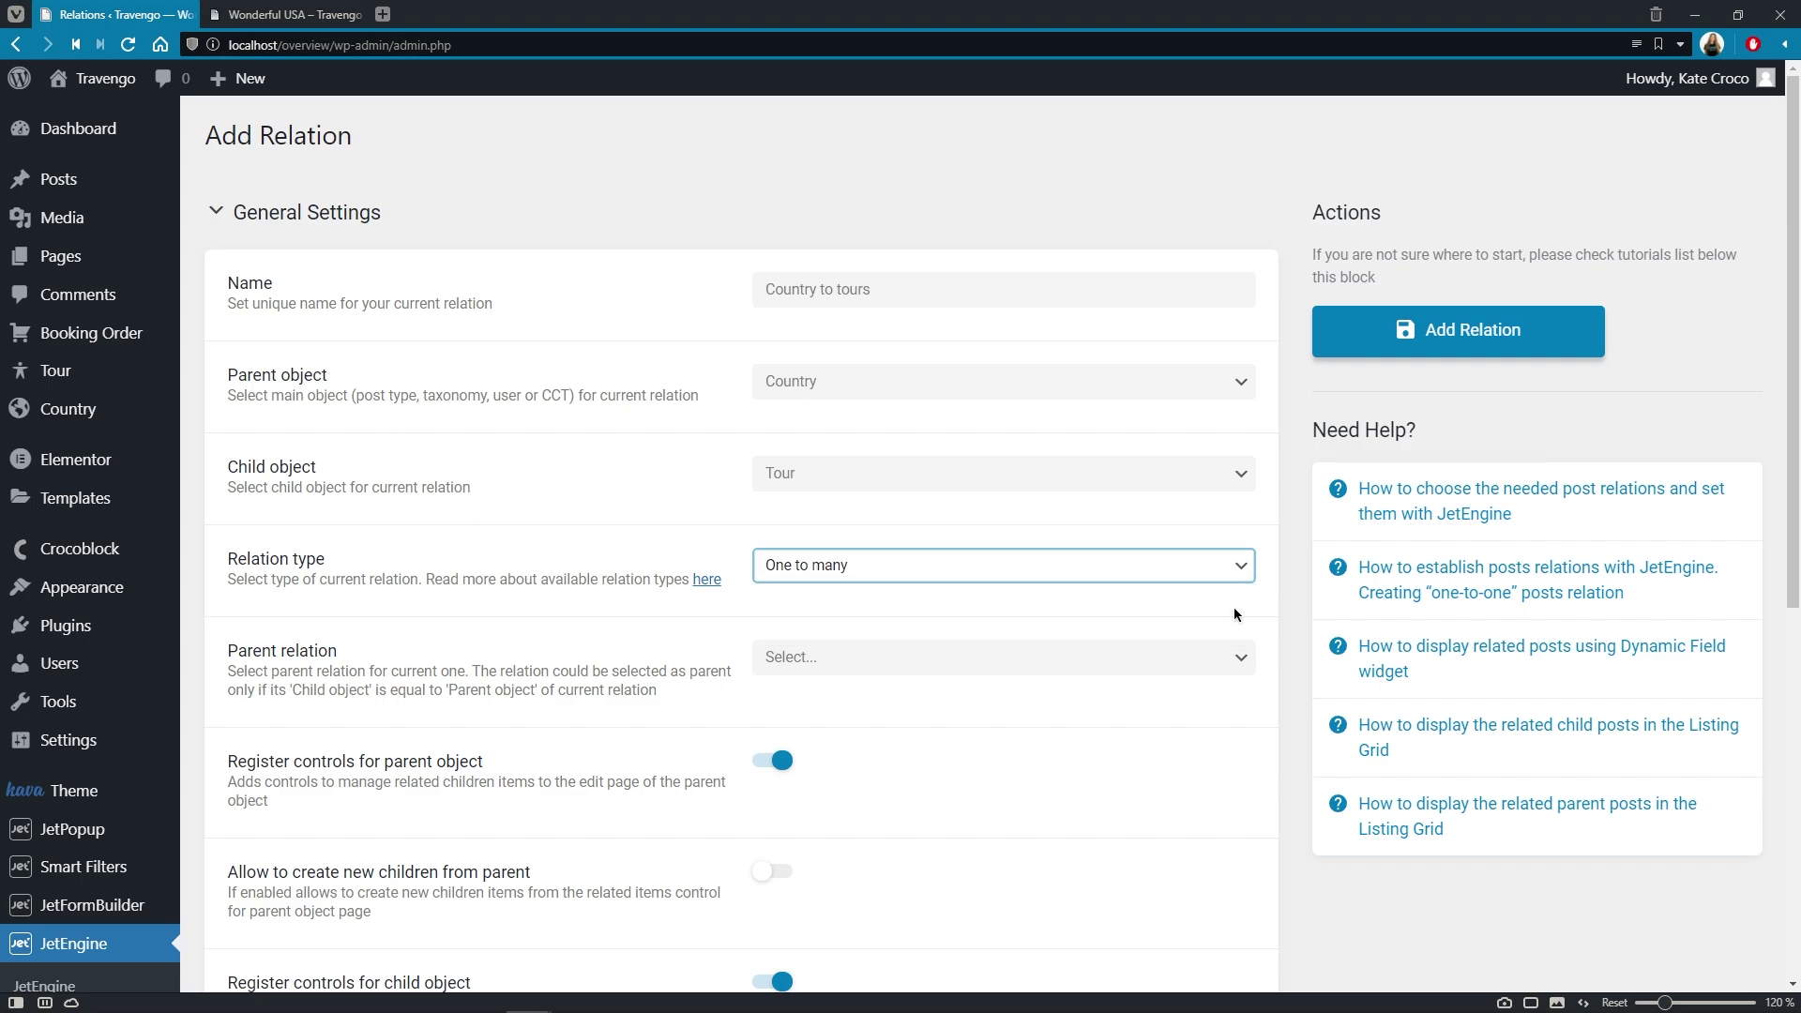
pyautogui.click(1234, 614)
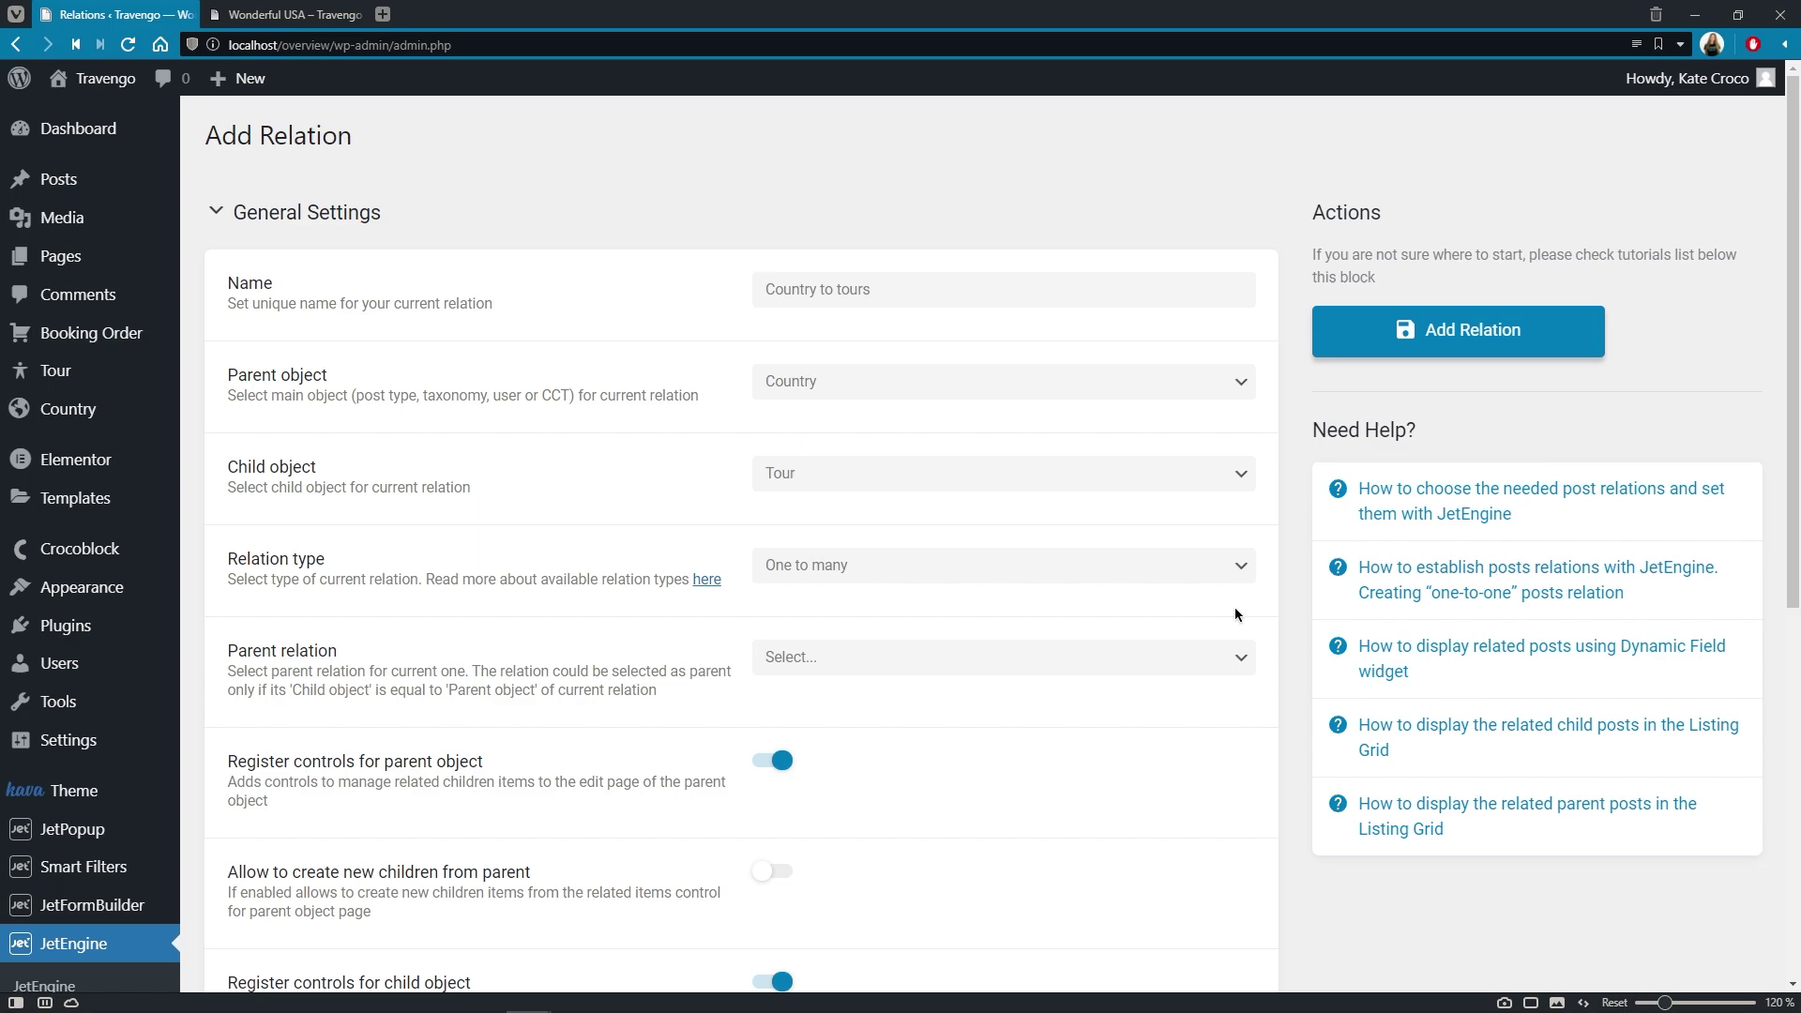
# Enable registering a separate DB table for the relation and save the new relation.
pyautogui.scroll(-3, 1234, 610)
pyautogui.scroll(-2, 1234, 614)
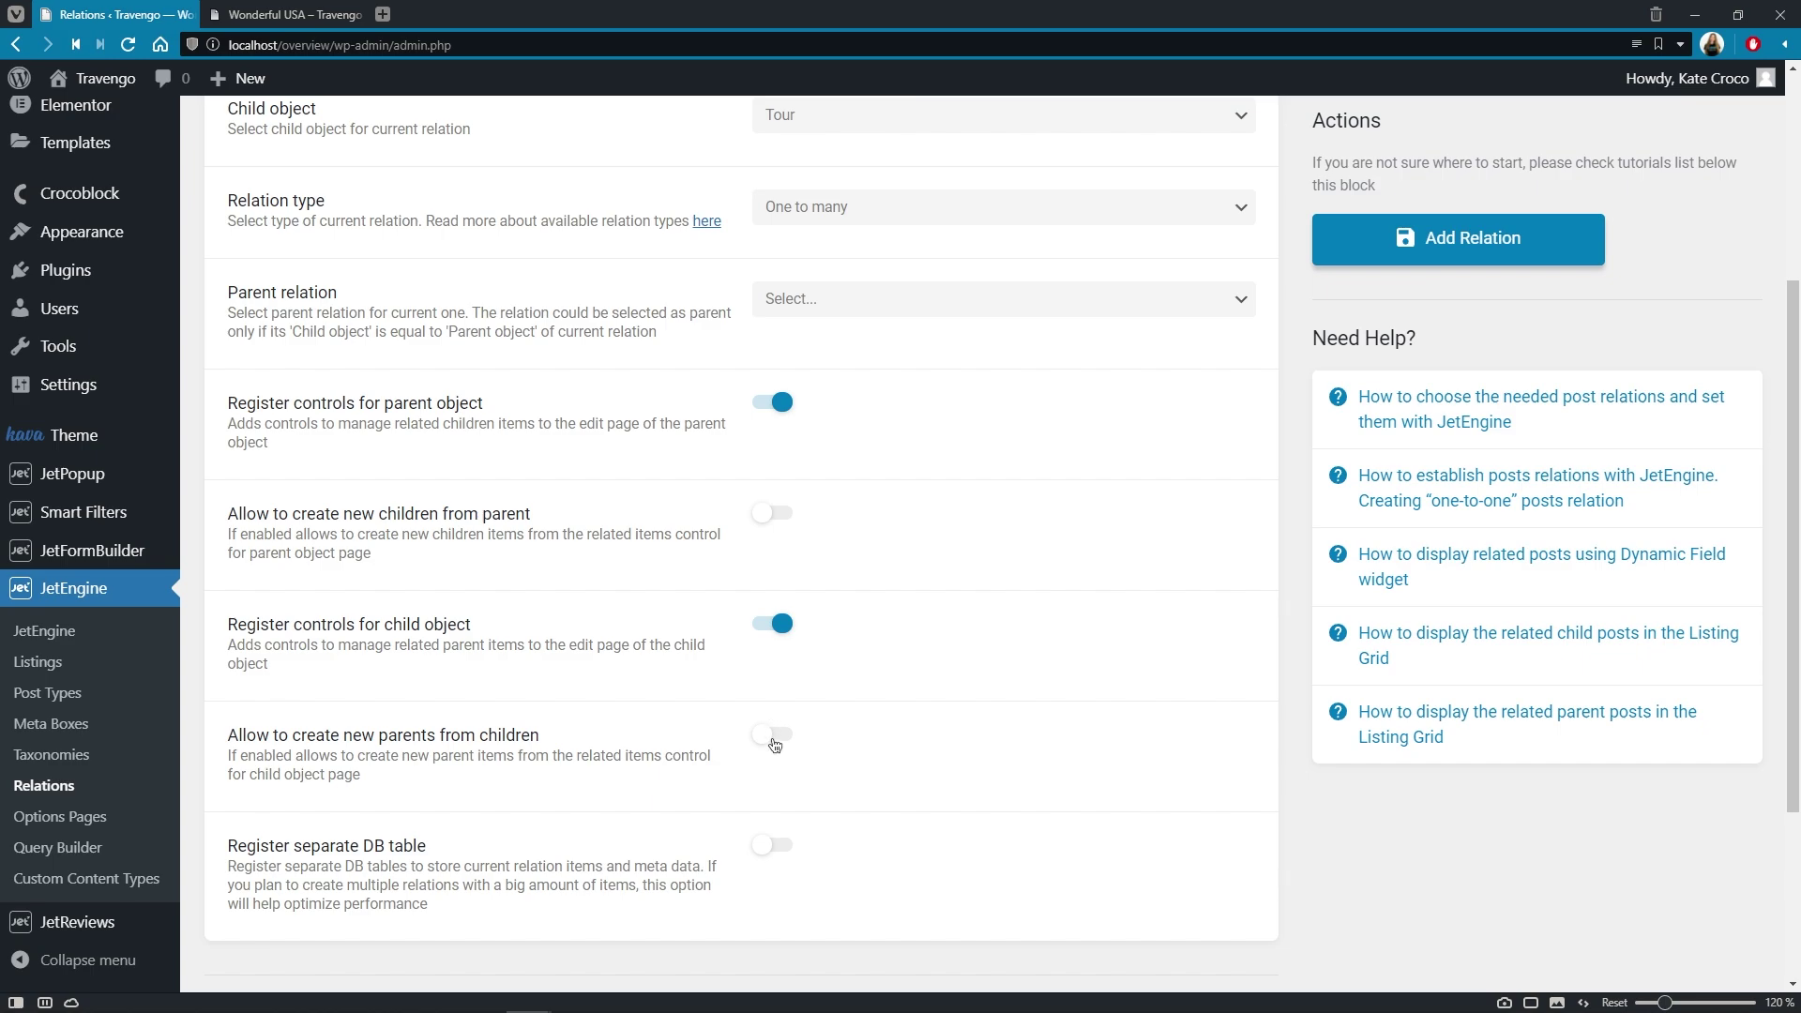
pyautogui.click(789, 859)
pyautogui.scroll(-2, 813, 851)
pyautogui.scroll(-1, 814, 855)
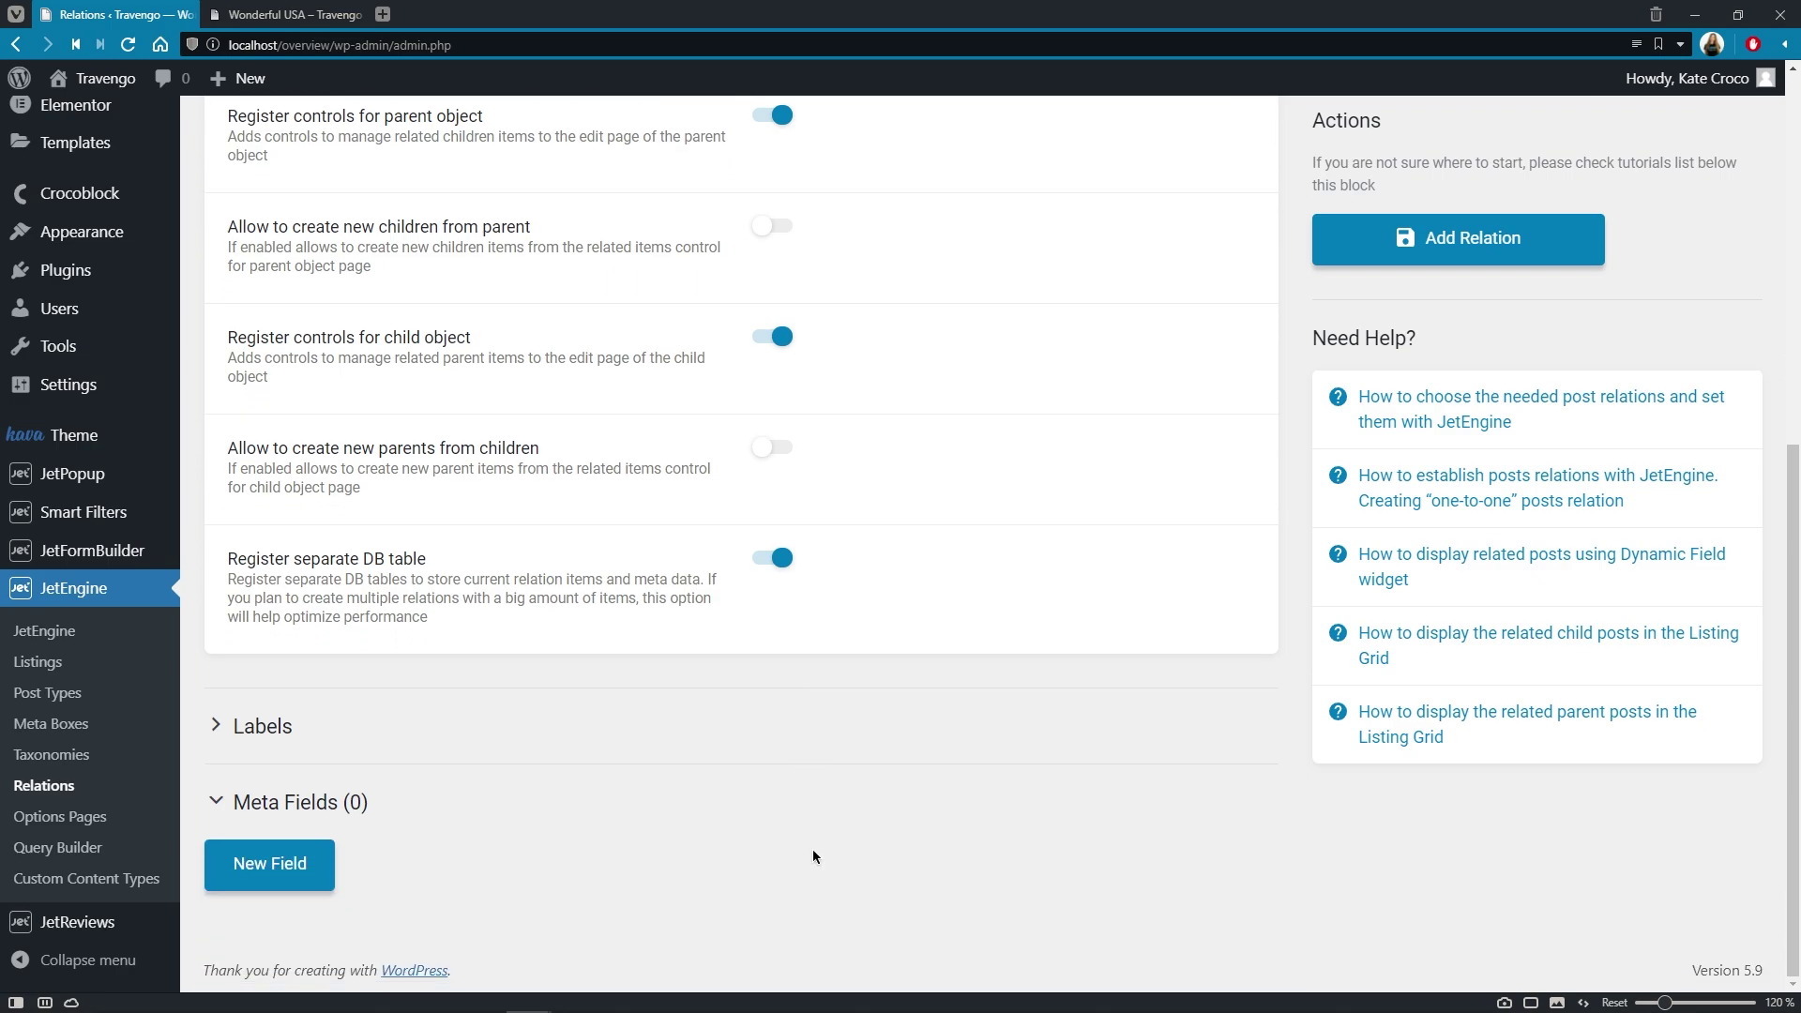
pyautogui.scroll(3, 812, 850)
pyautogui.scroll(4, 814, 855)
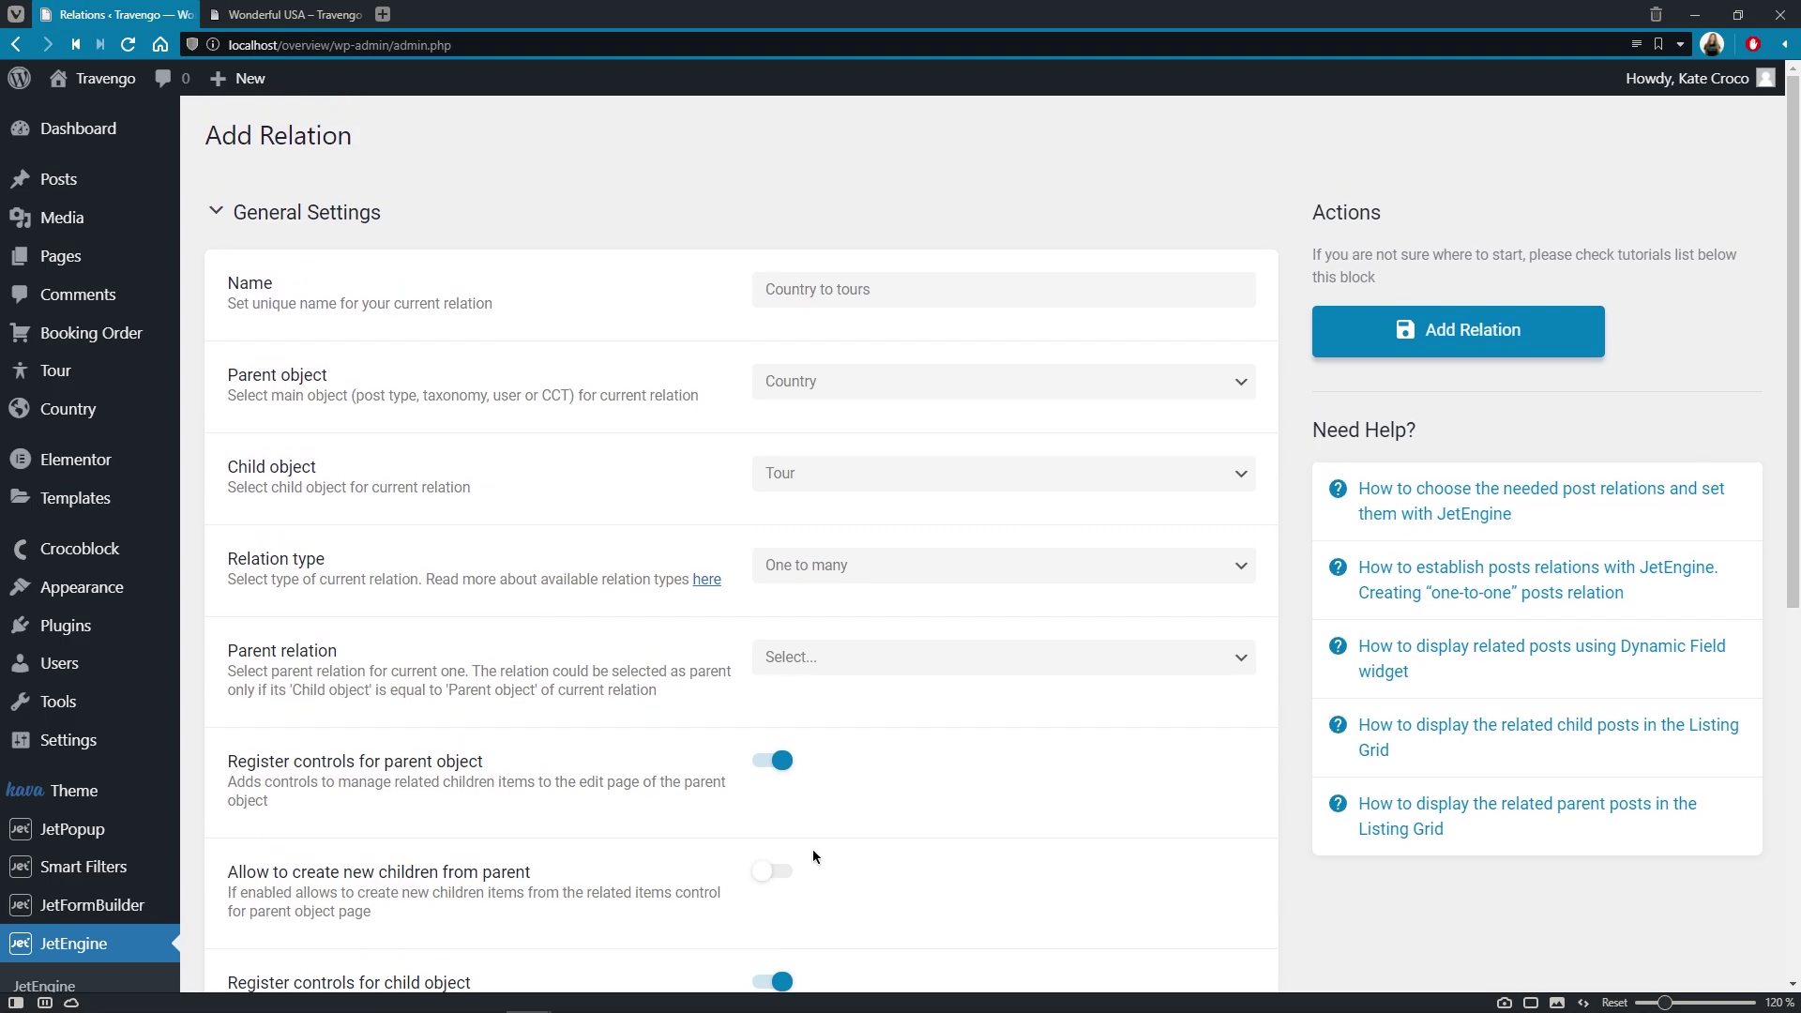
pyautogui.click(1452, 350)
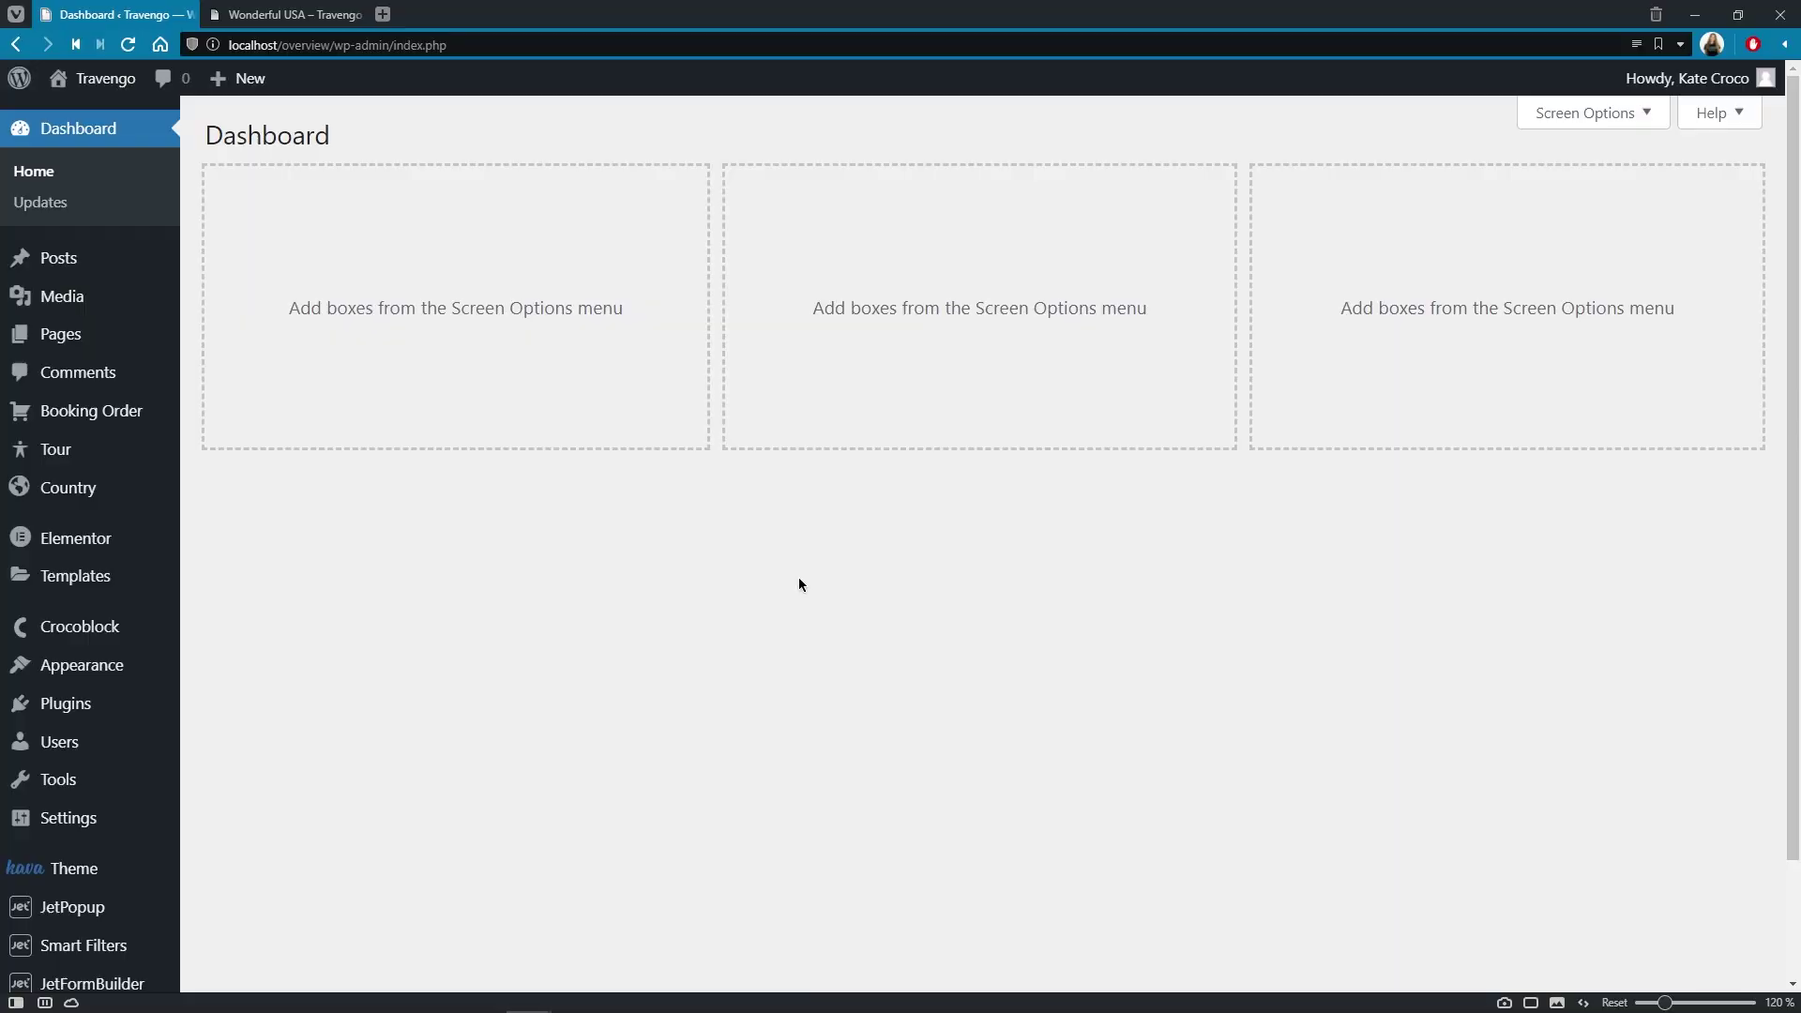
# Create a new JetFormBuilder form titled "Form for Relations".
pyautogui.scroll(-2, 798, 582)
pyautogui.scroll(-1, 799, 582)
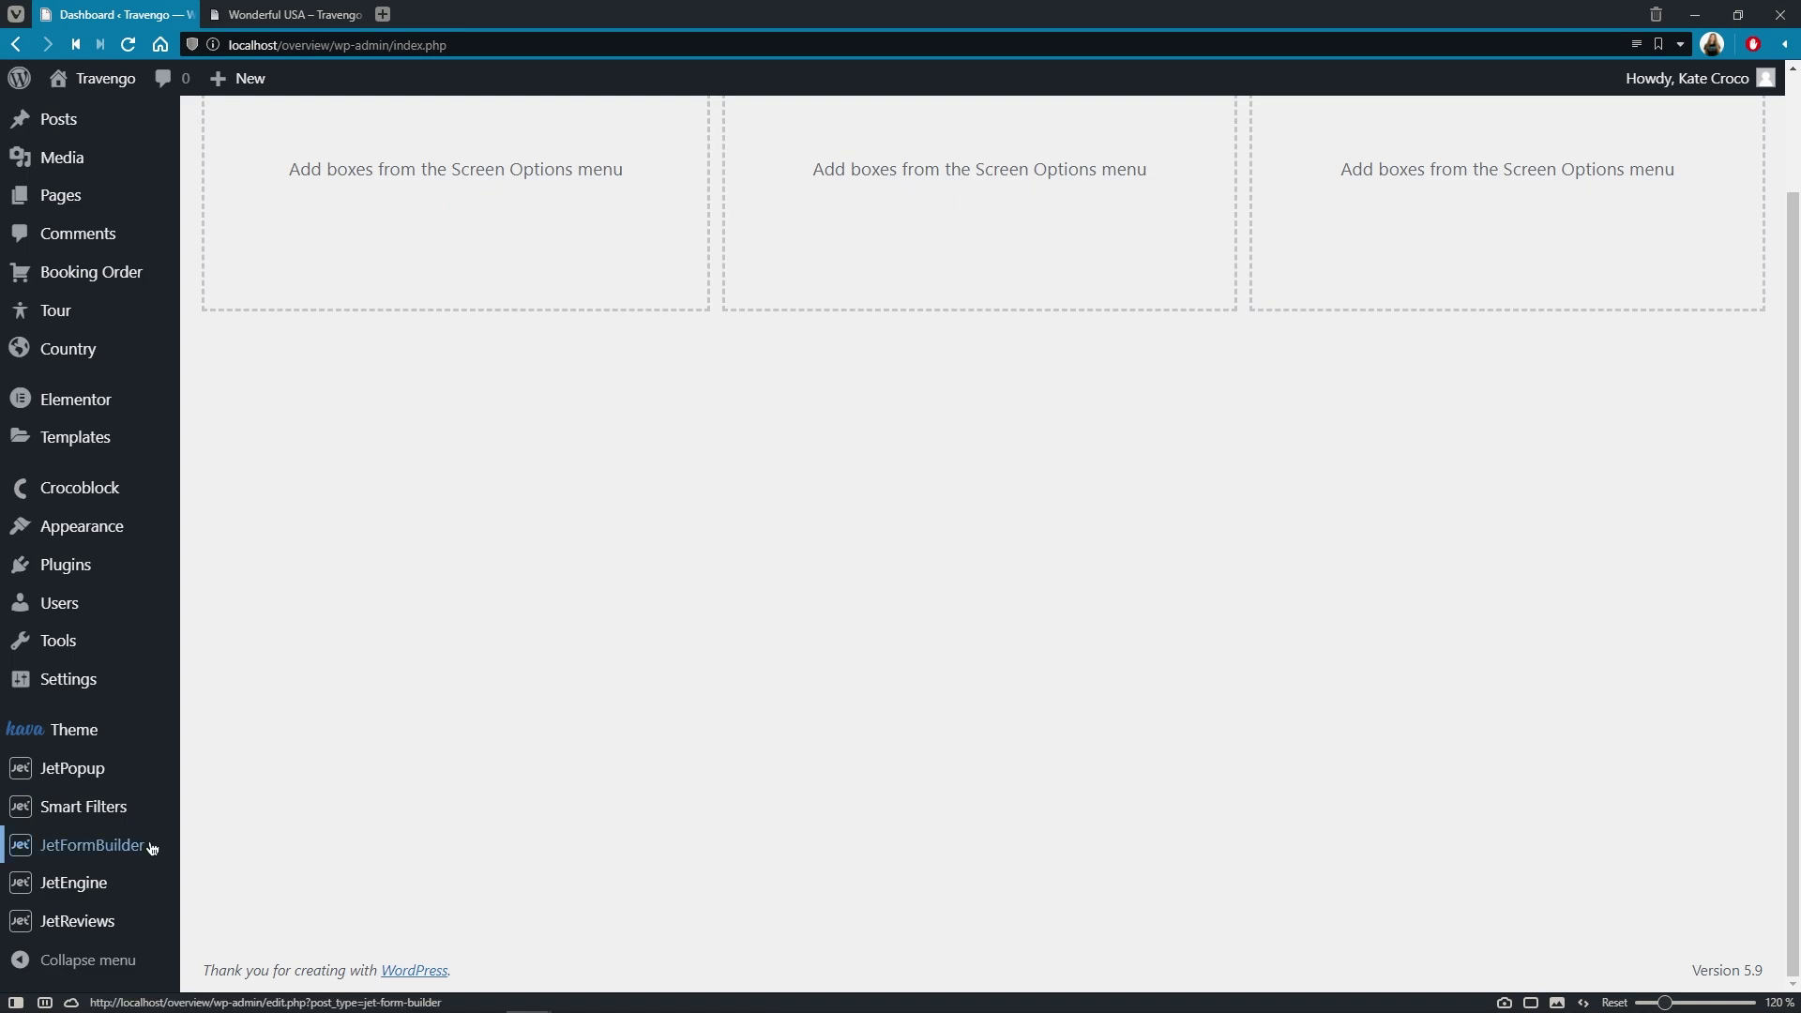
pyautogui.moveTo(153, 845)
pyautogui.click(217, 787)
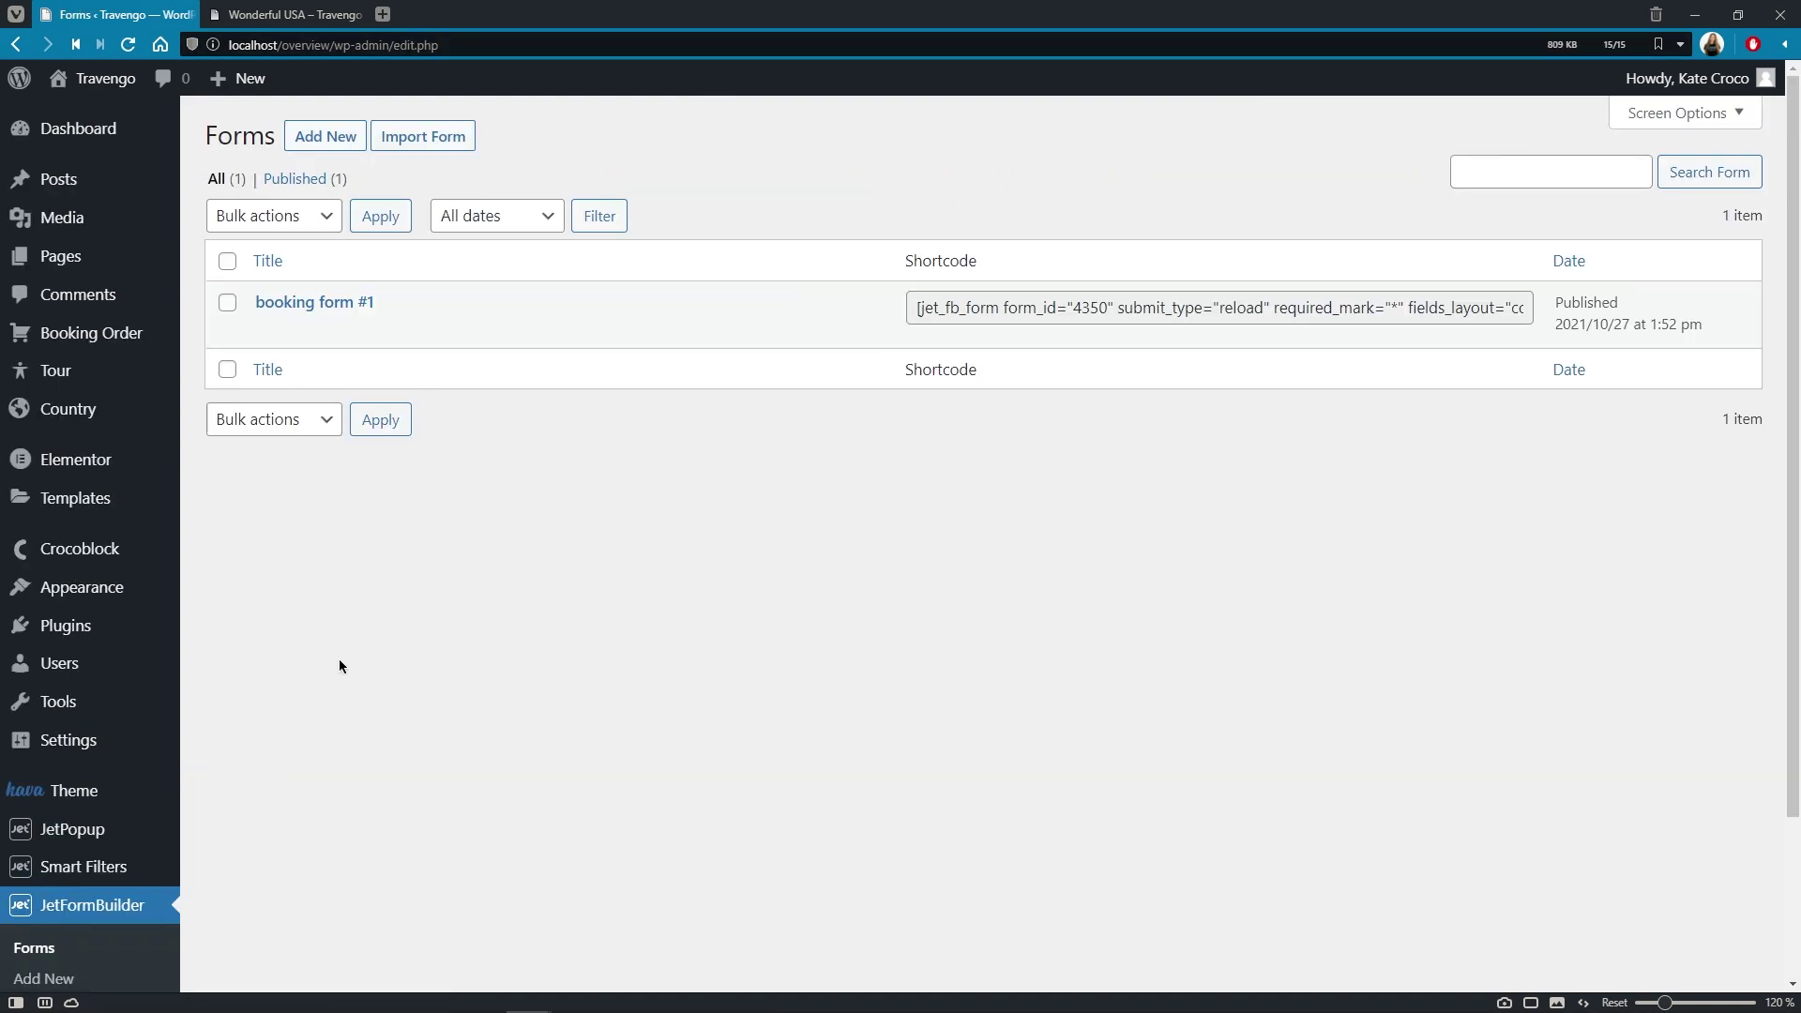
pyautogui.click(325, 136)
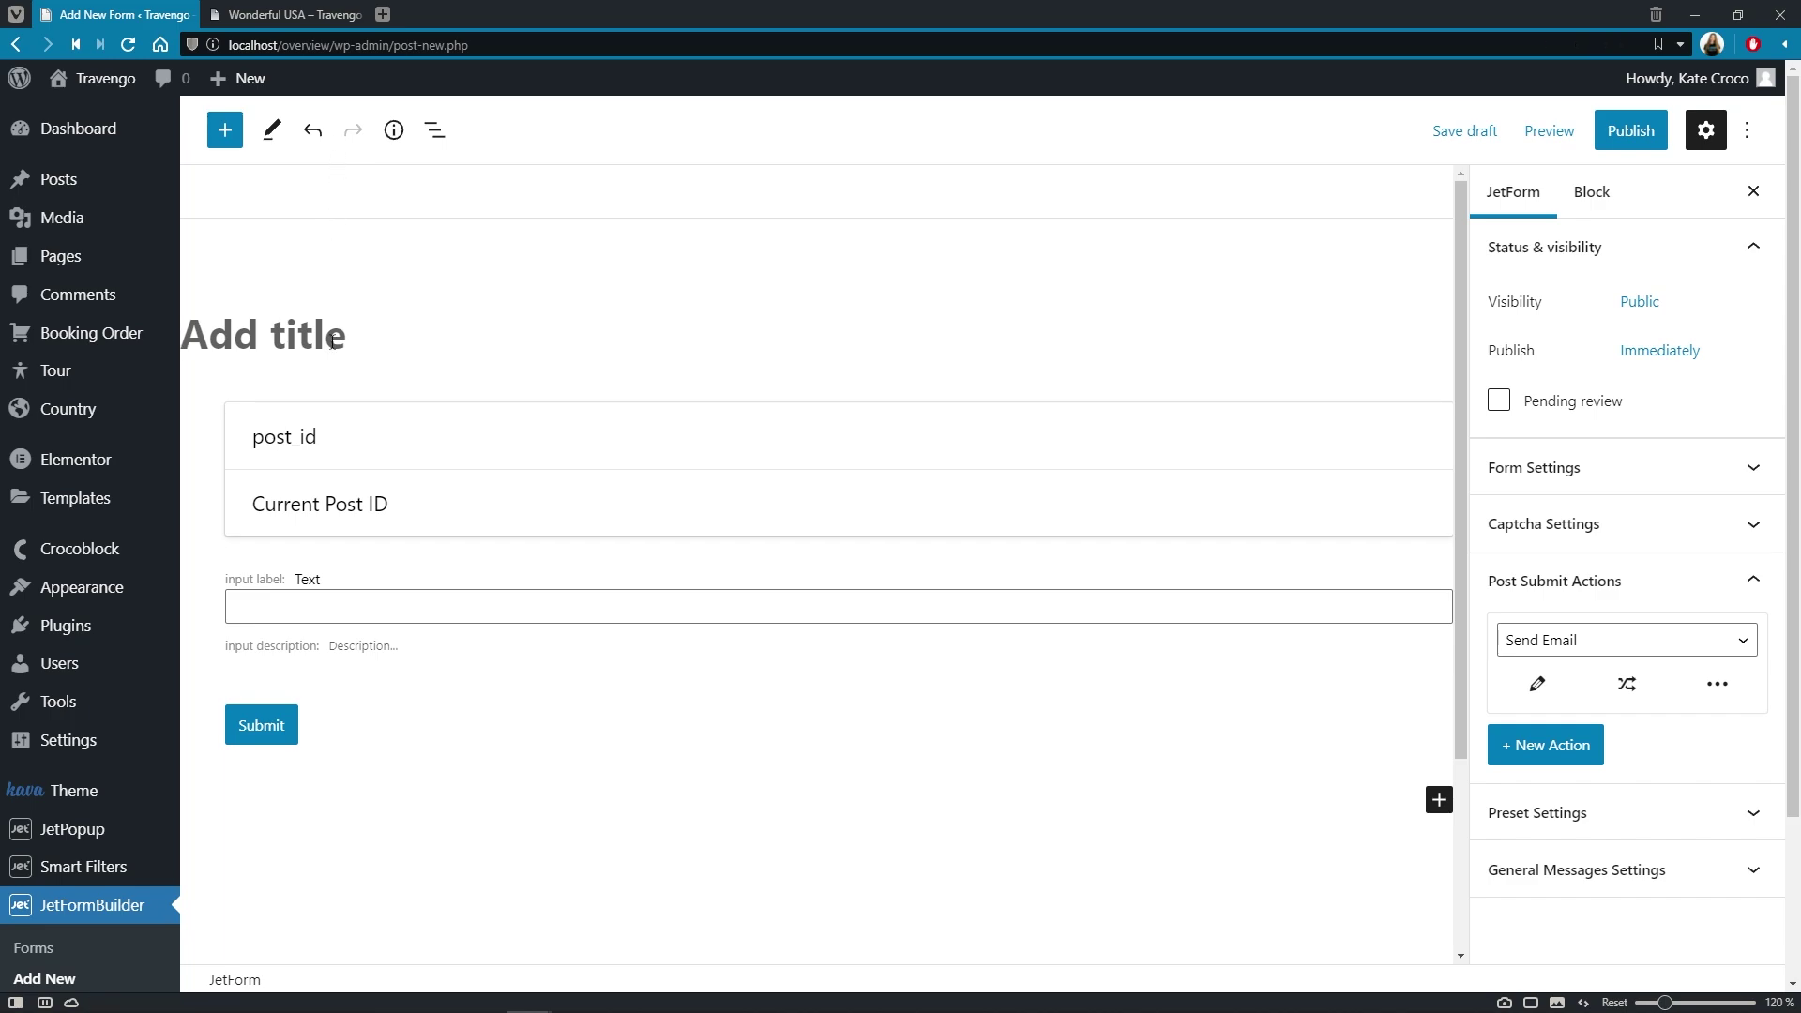
pyautogui.write('Form for Relations')
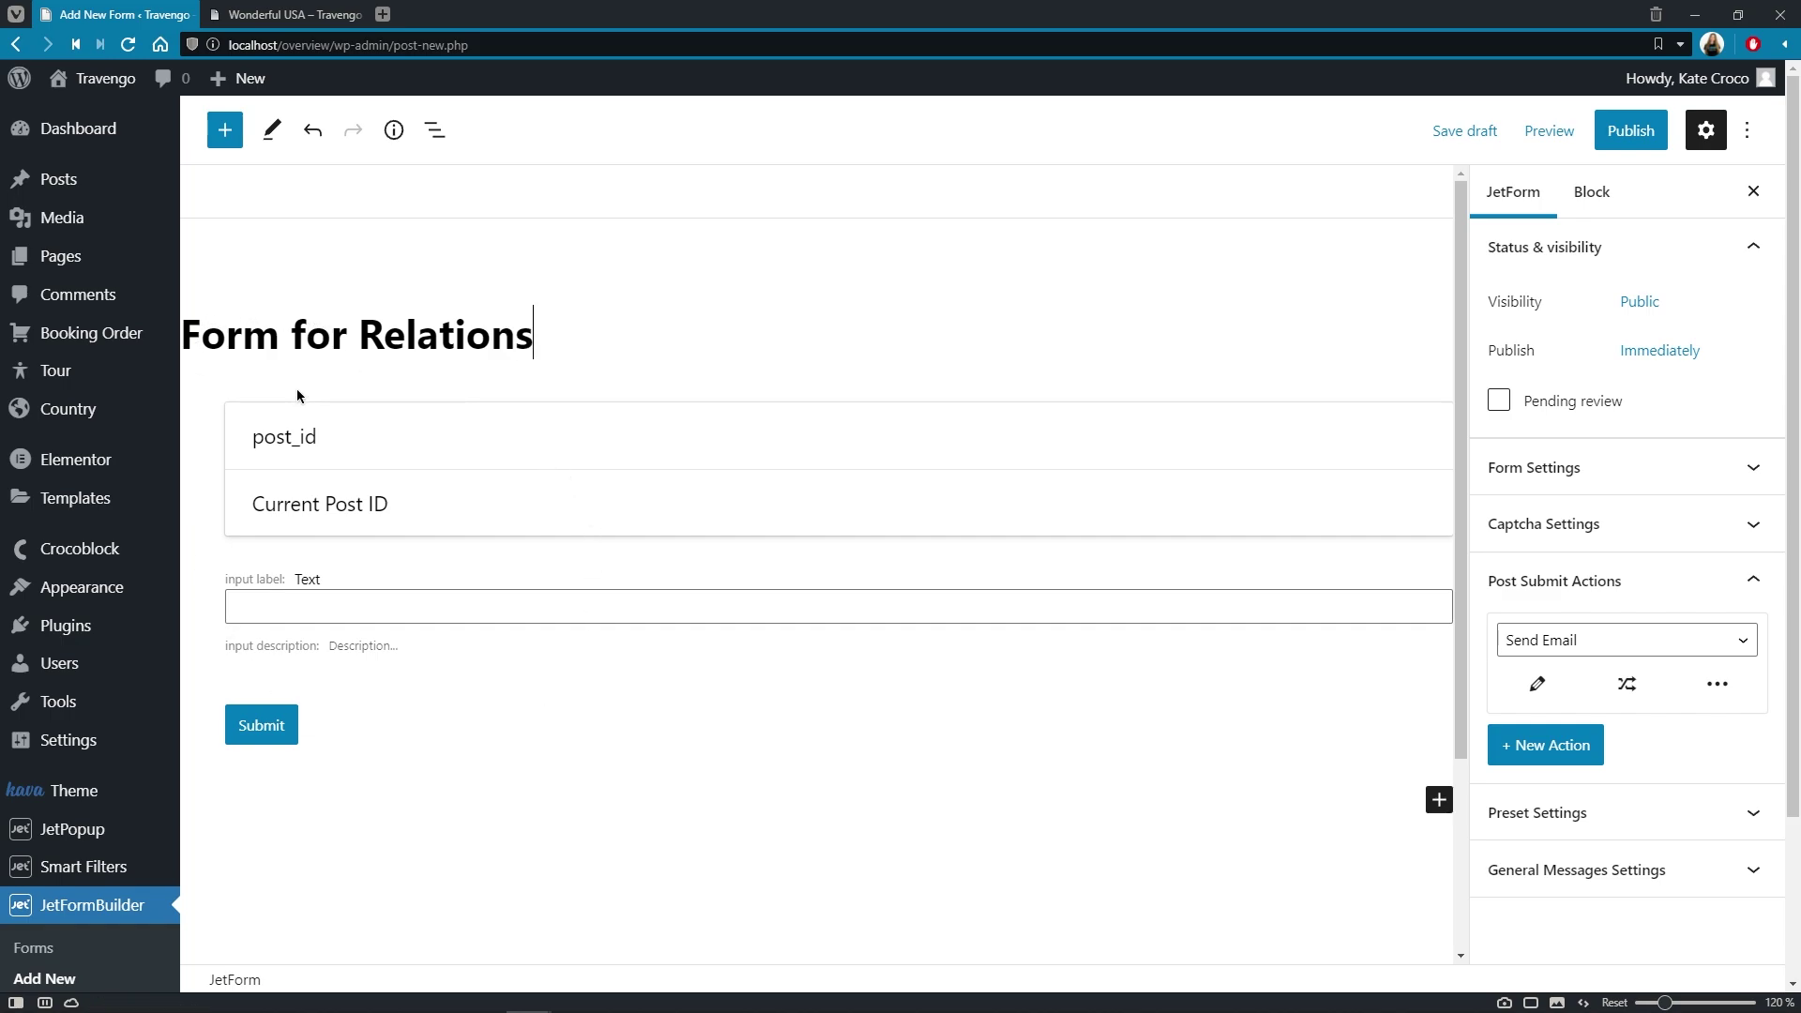
# Examine the form's default hidden post_id field, text field and submit button, including the hidden field's value setting.
pyautogui.click(233, 404)
pyautogui.click(236, 610)
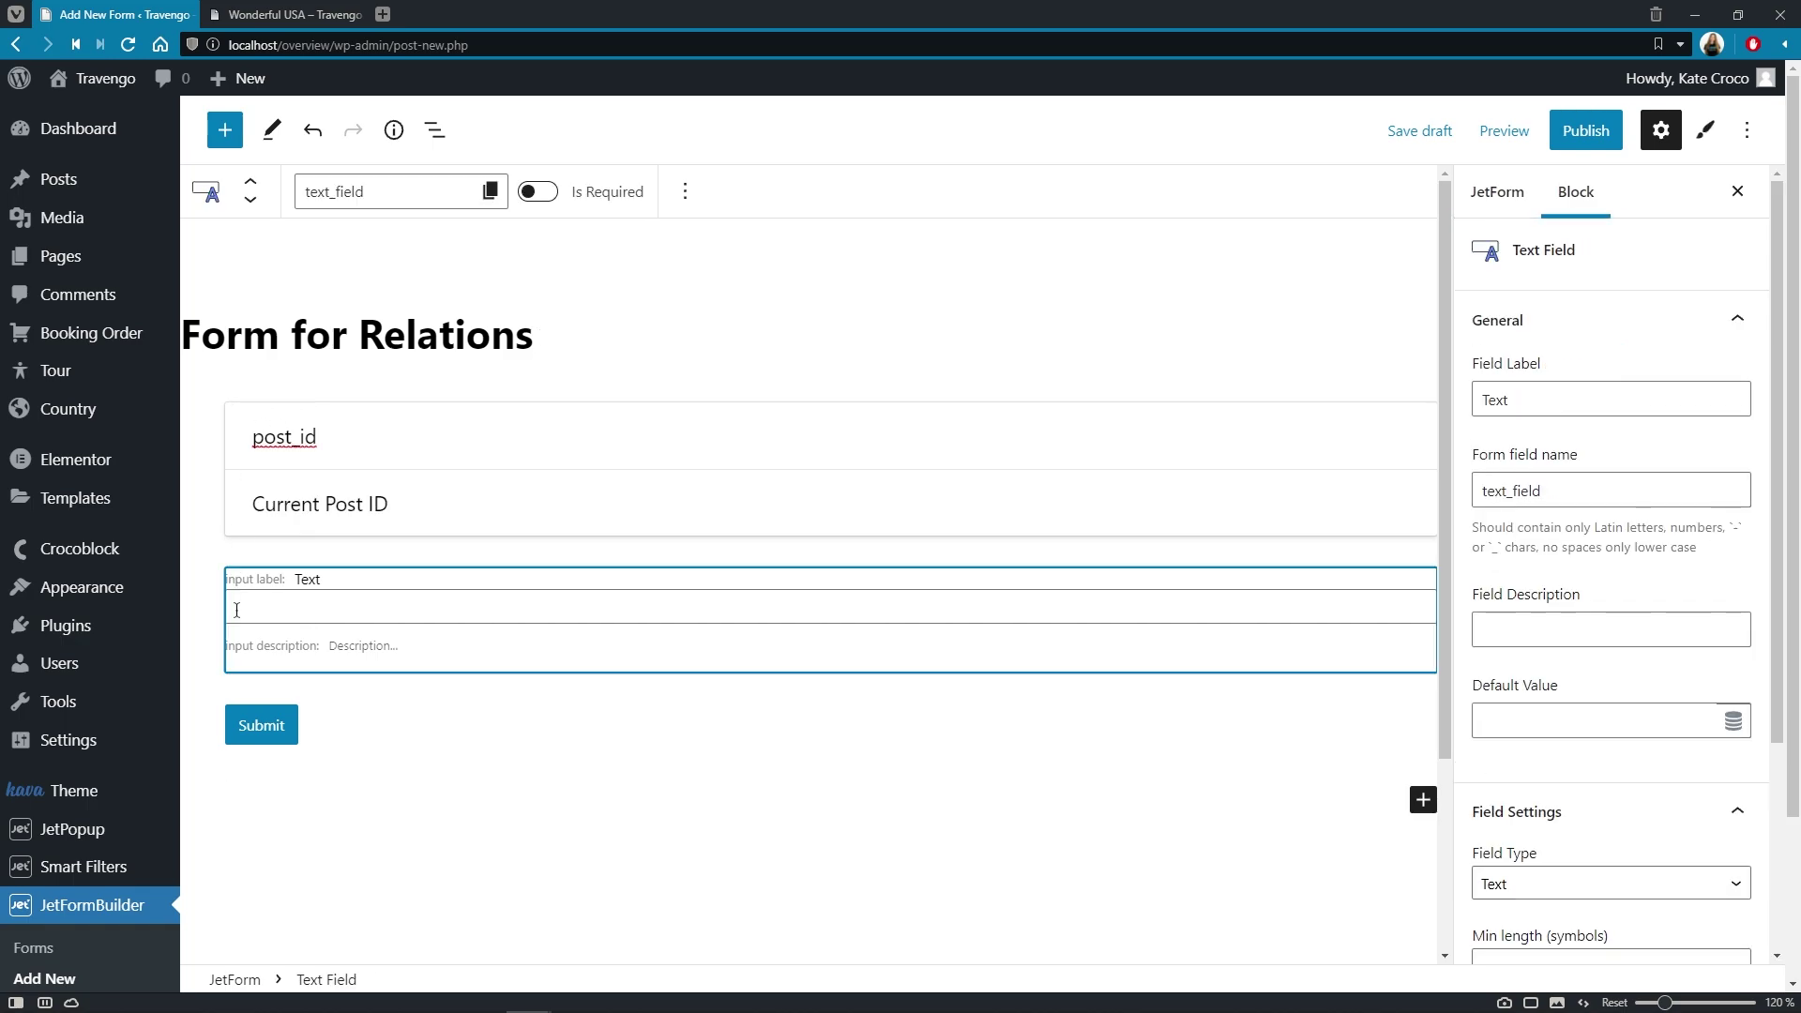
pyautogui.click(258, 724)
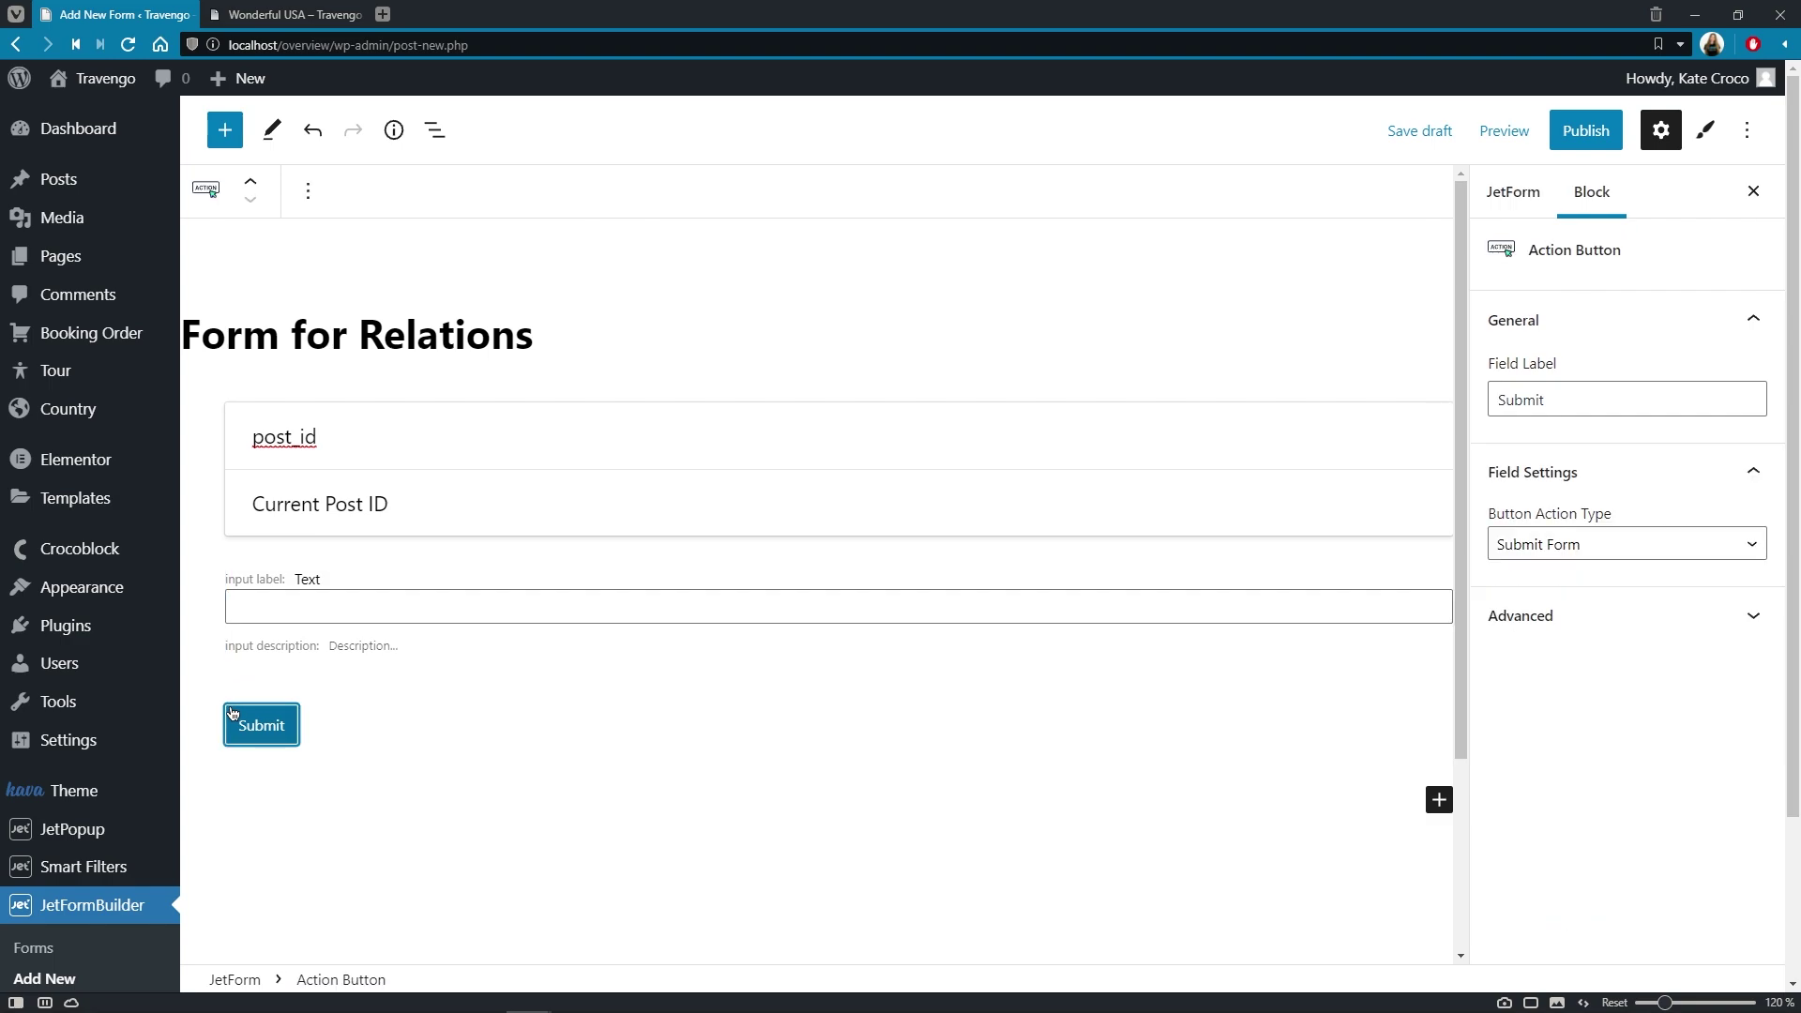
pyautogui.click(242, 412)
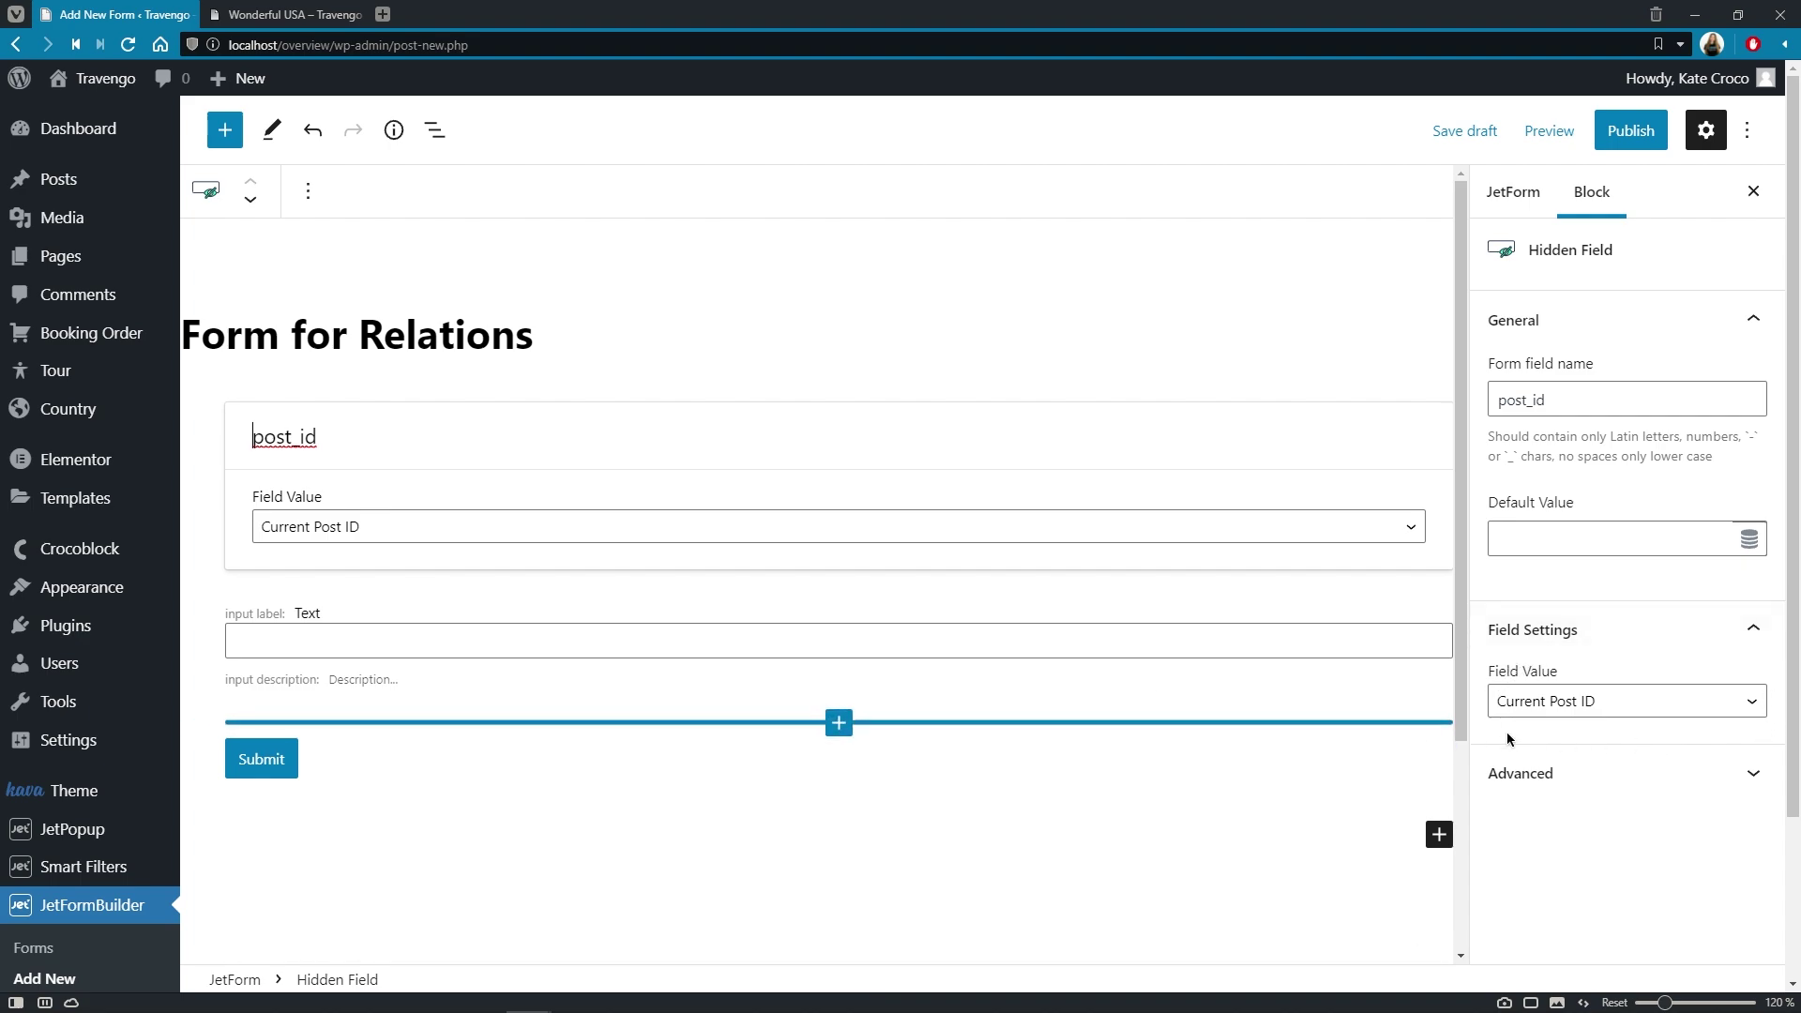
pyautogui.click(1760, 712)
pyautogui.click(1760, 712)
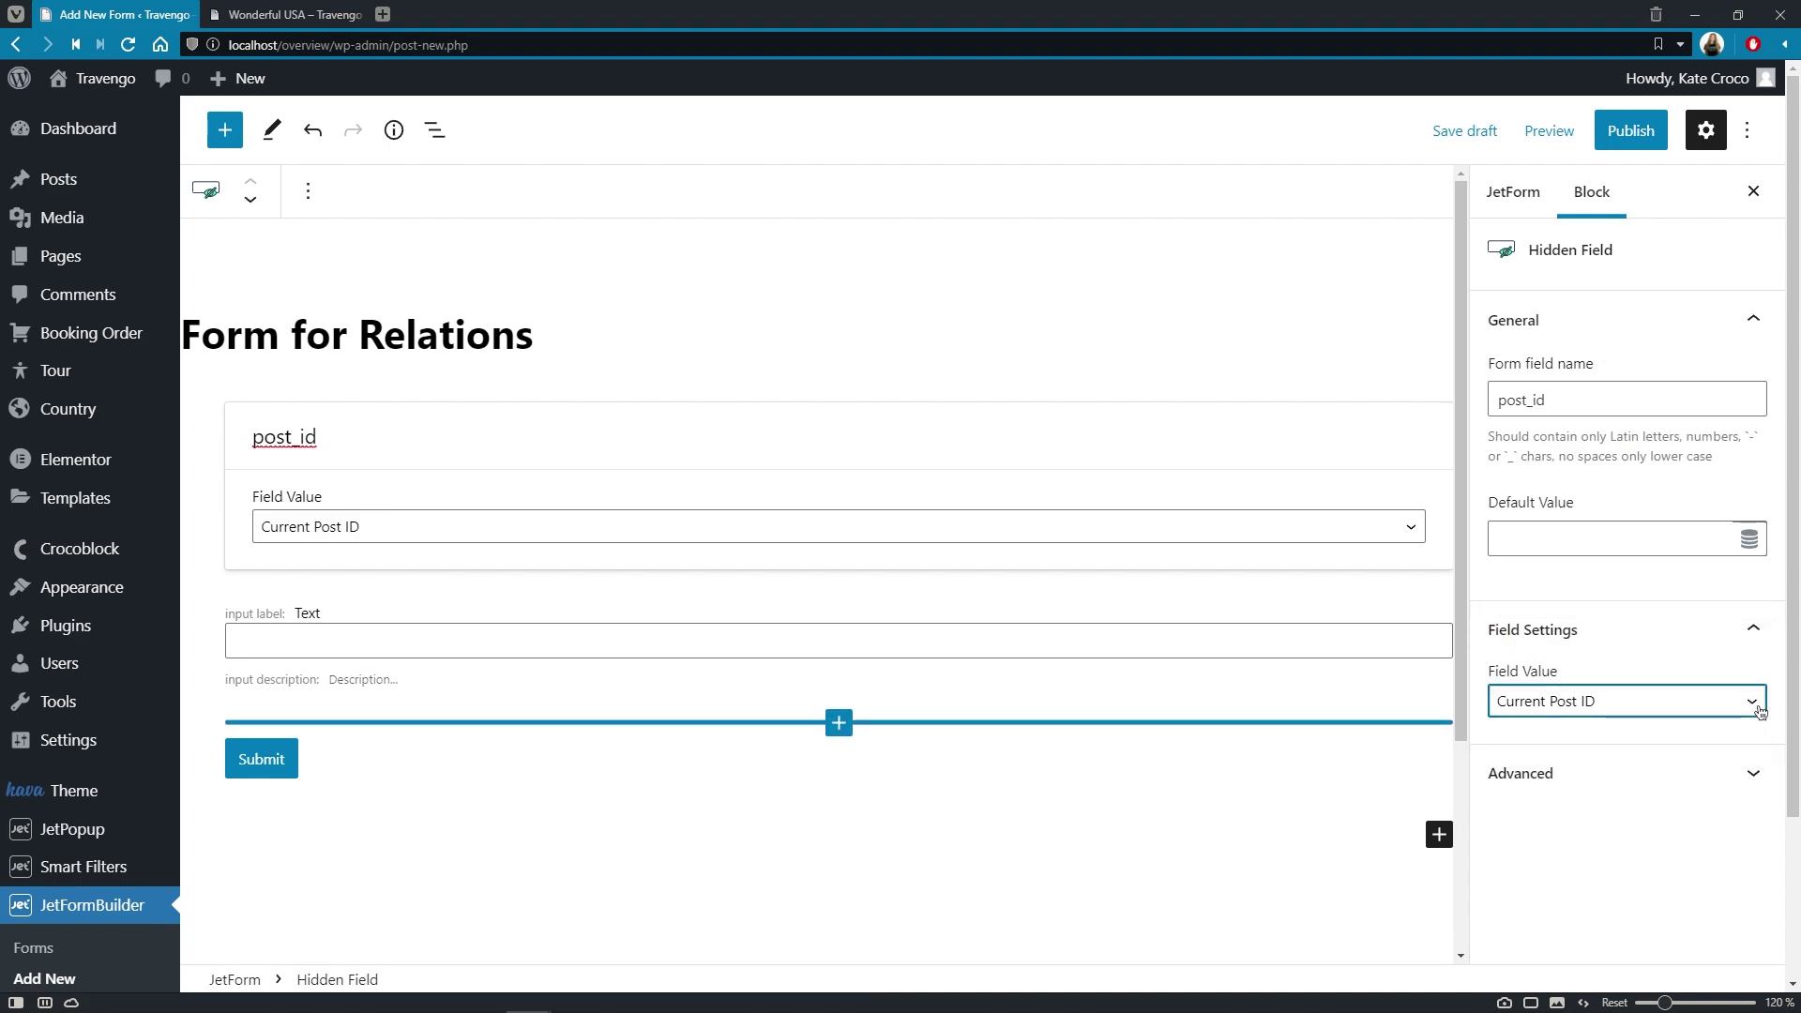
# Transform the form's default text field into a Heading Field.
pyautogui.click(260, 626)
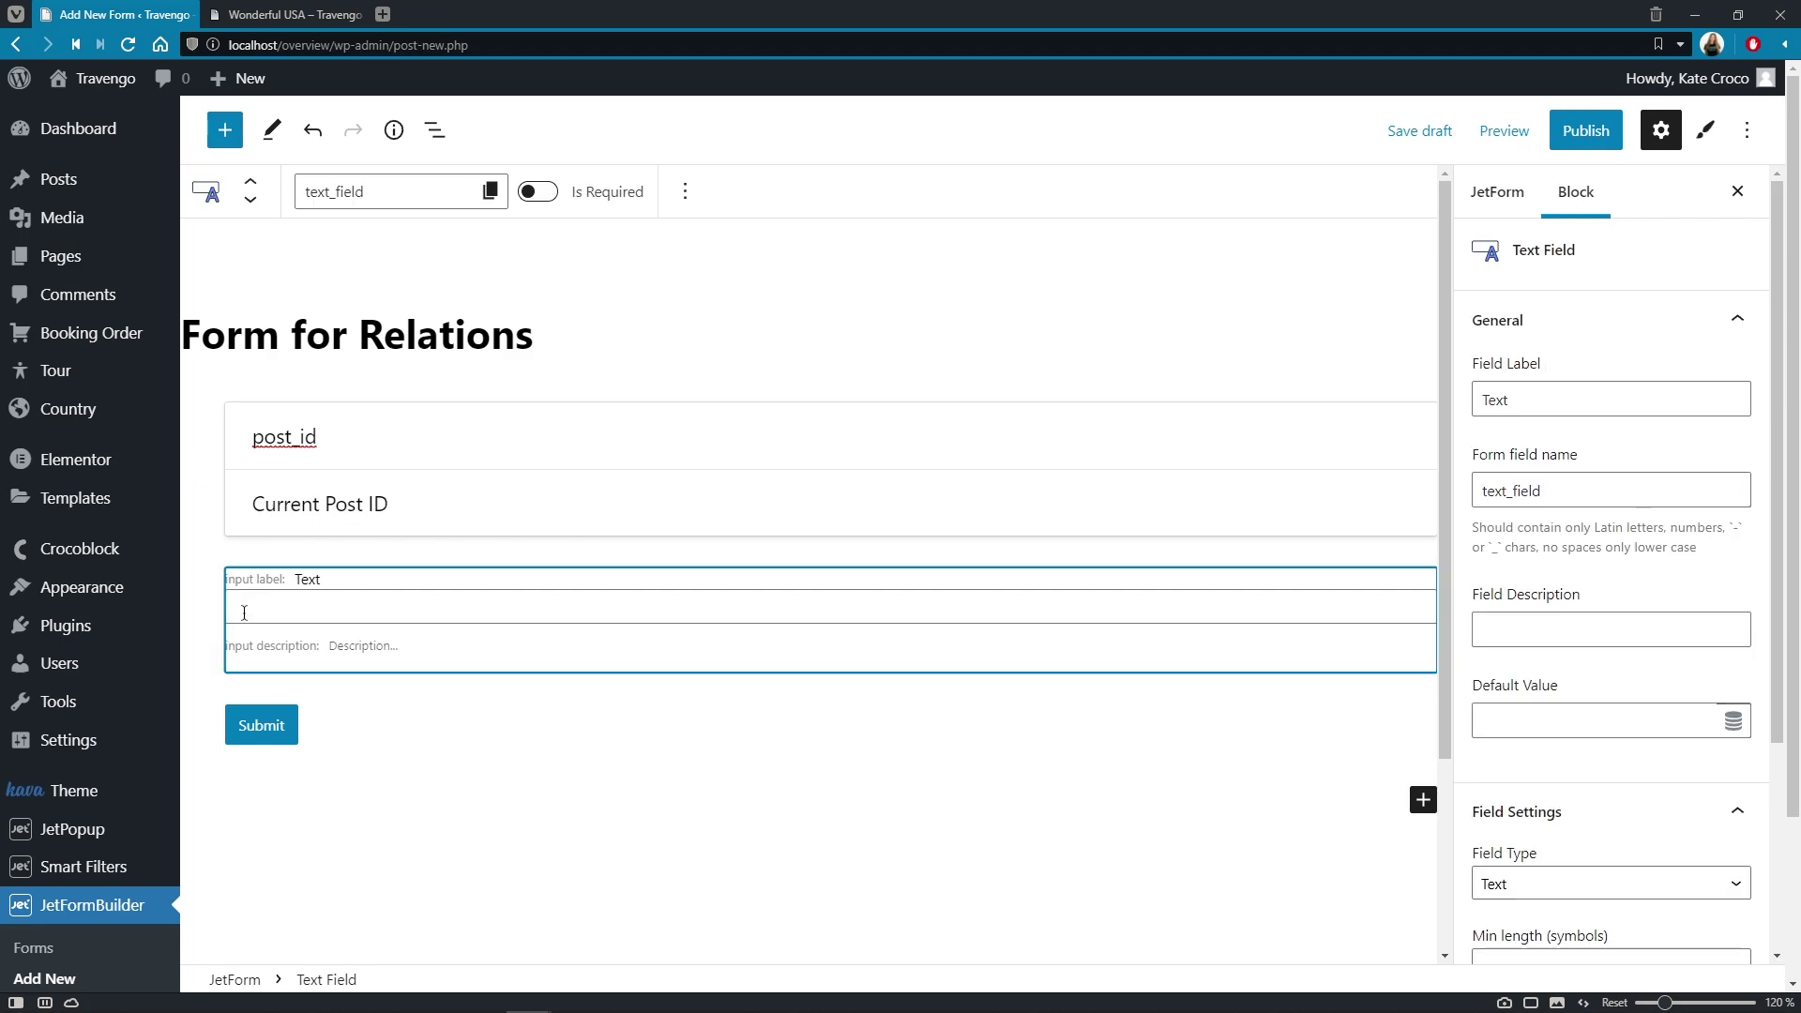
pyautogui.click(206, 190)
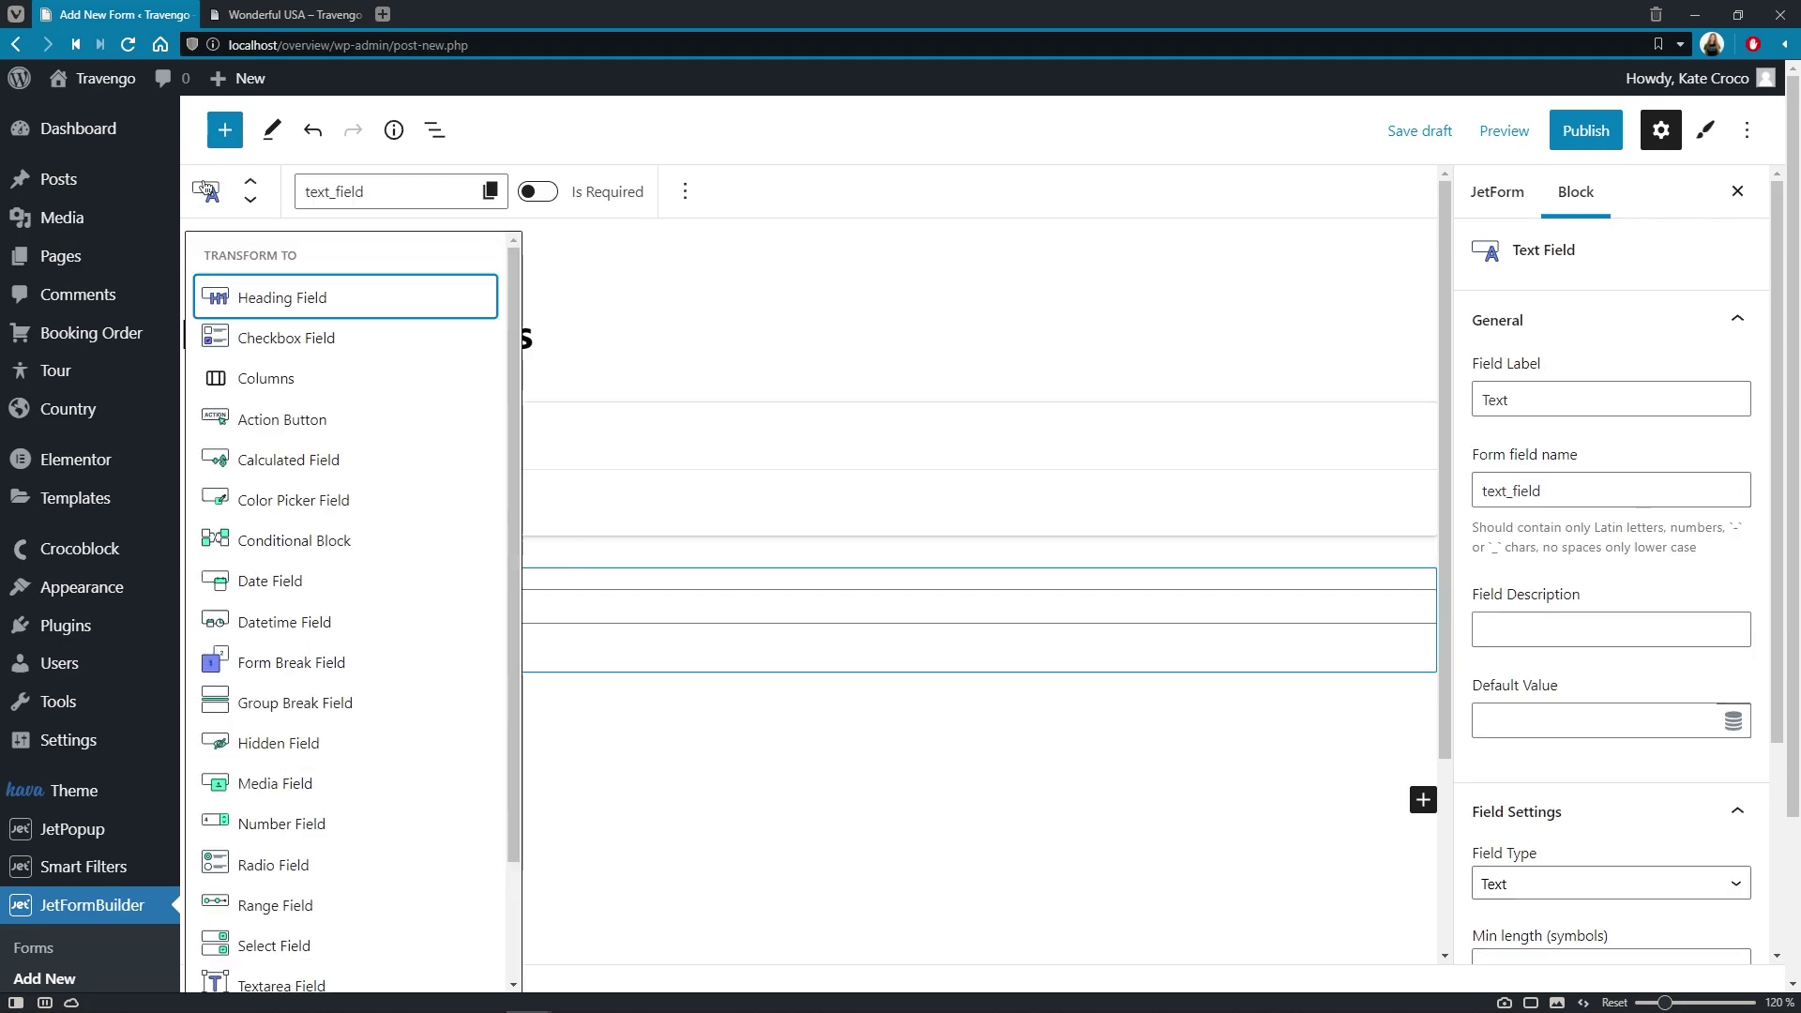
pyautogui.click(349, 302)
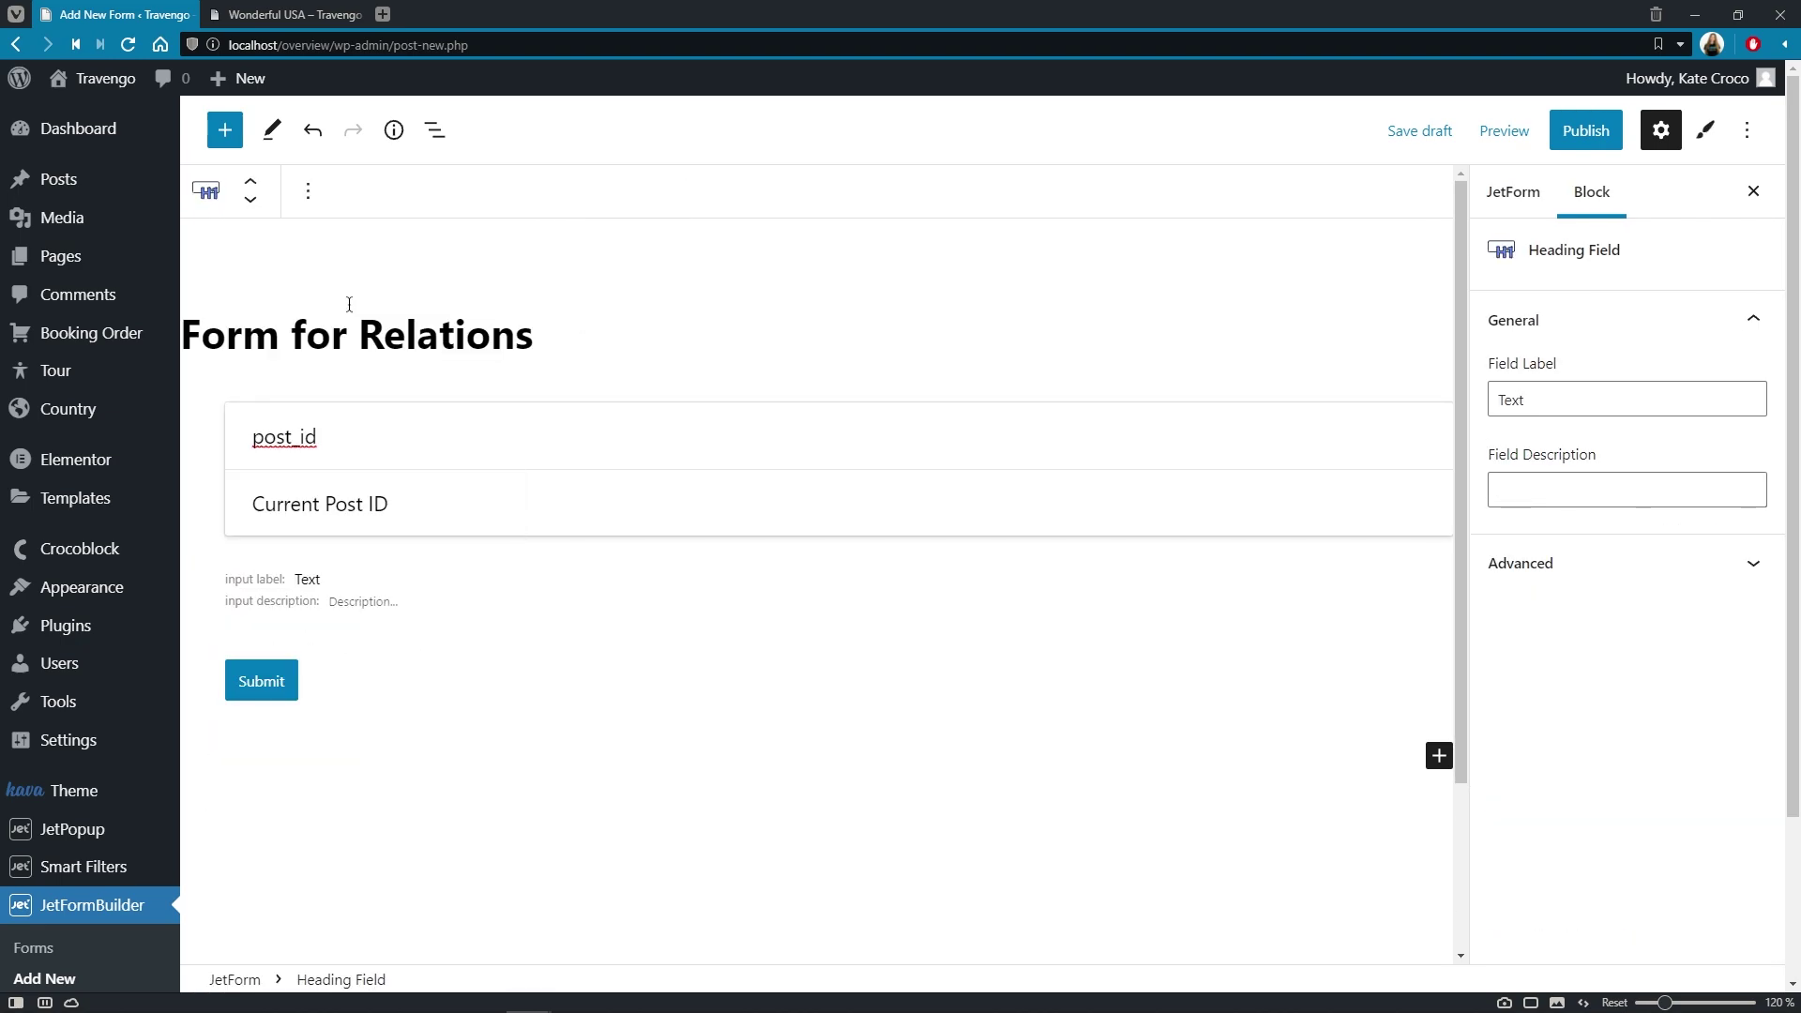
# Label the heading field "Choose Country:" and set its form field name to "country".
pyautogui.doubleClick(1616, 398)
pyautogui.write('Choose Countr')
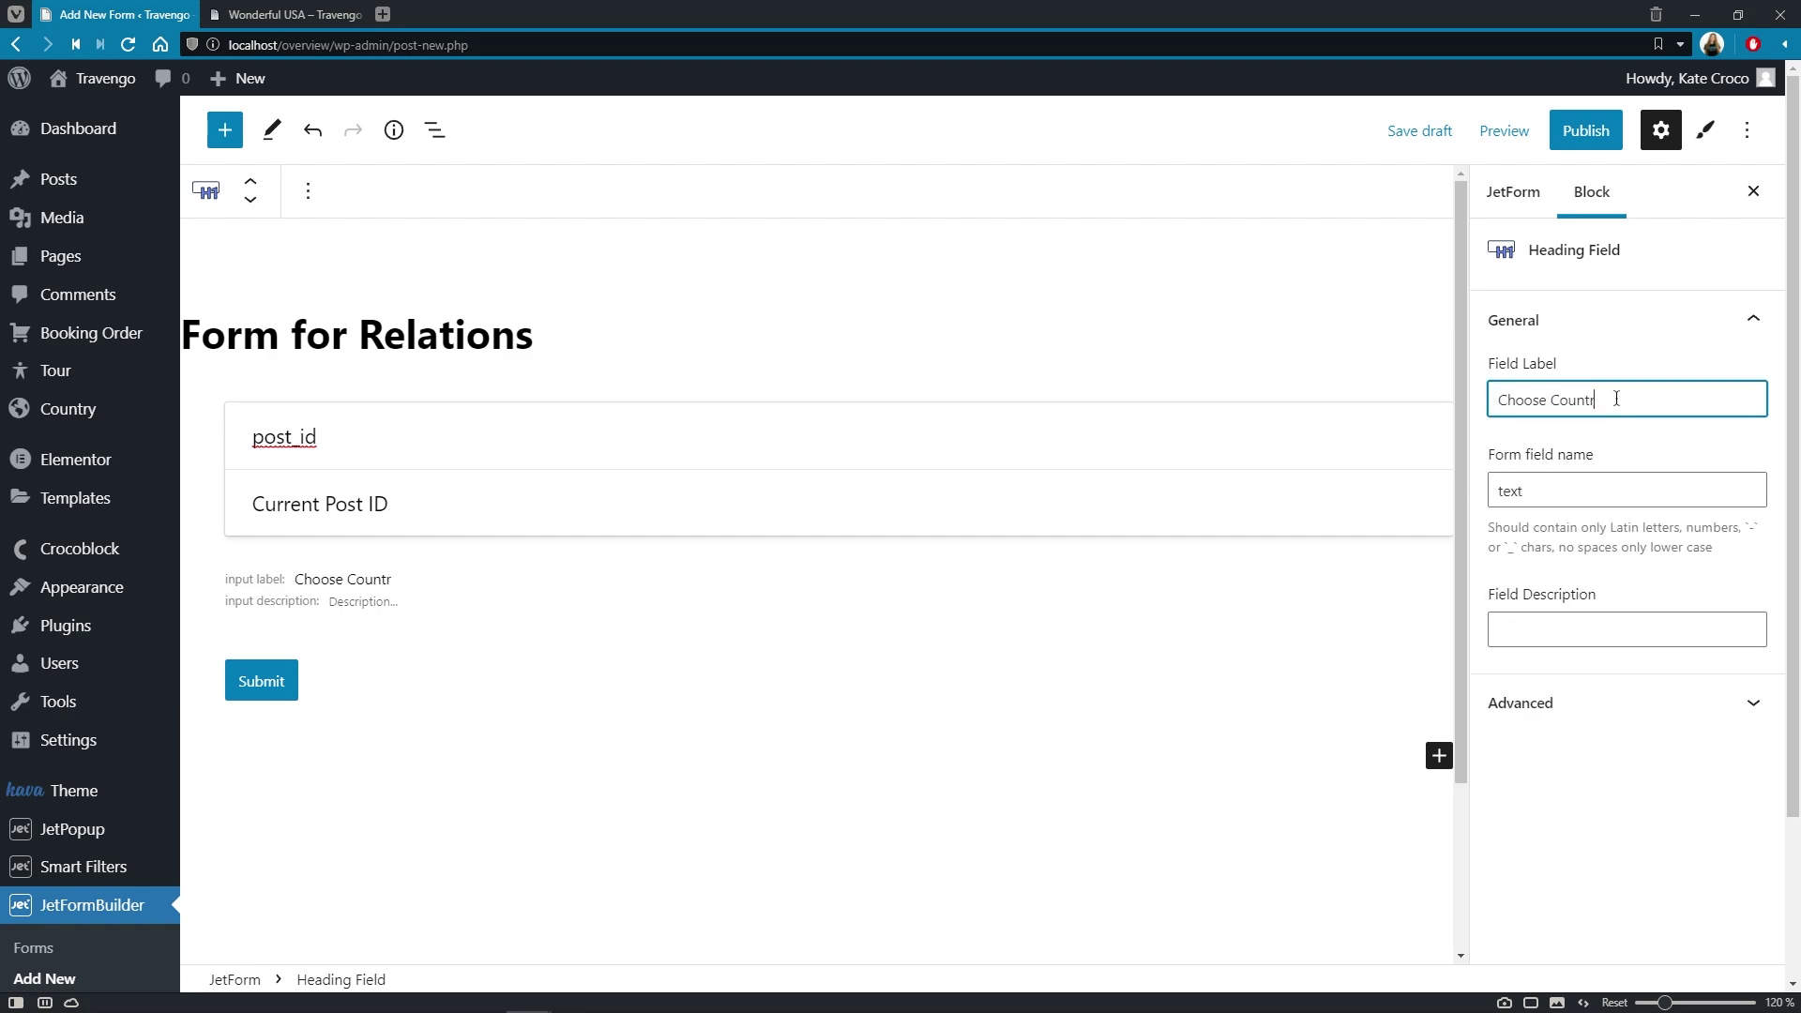
pyautogui.write('y:')
pyautogui.press('Tab')
pyautogui.write('count')
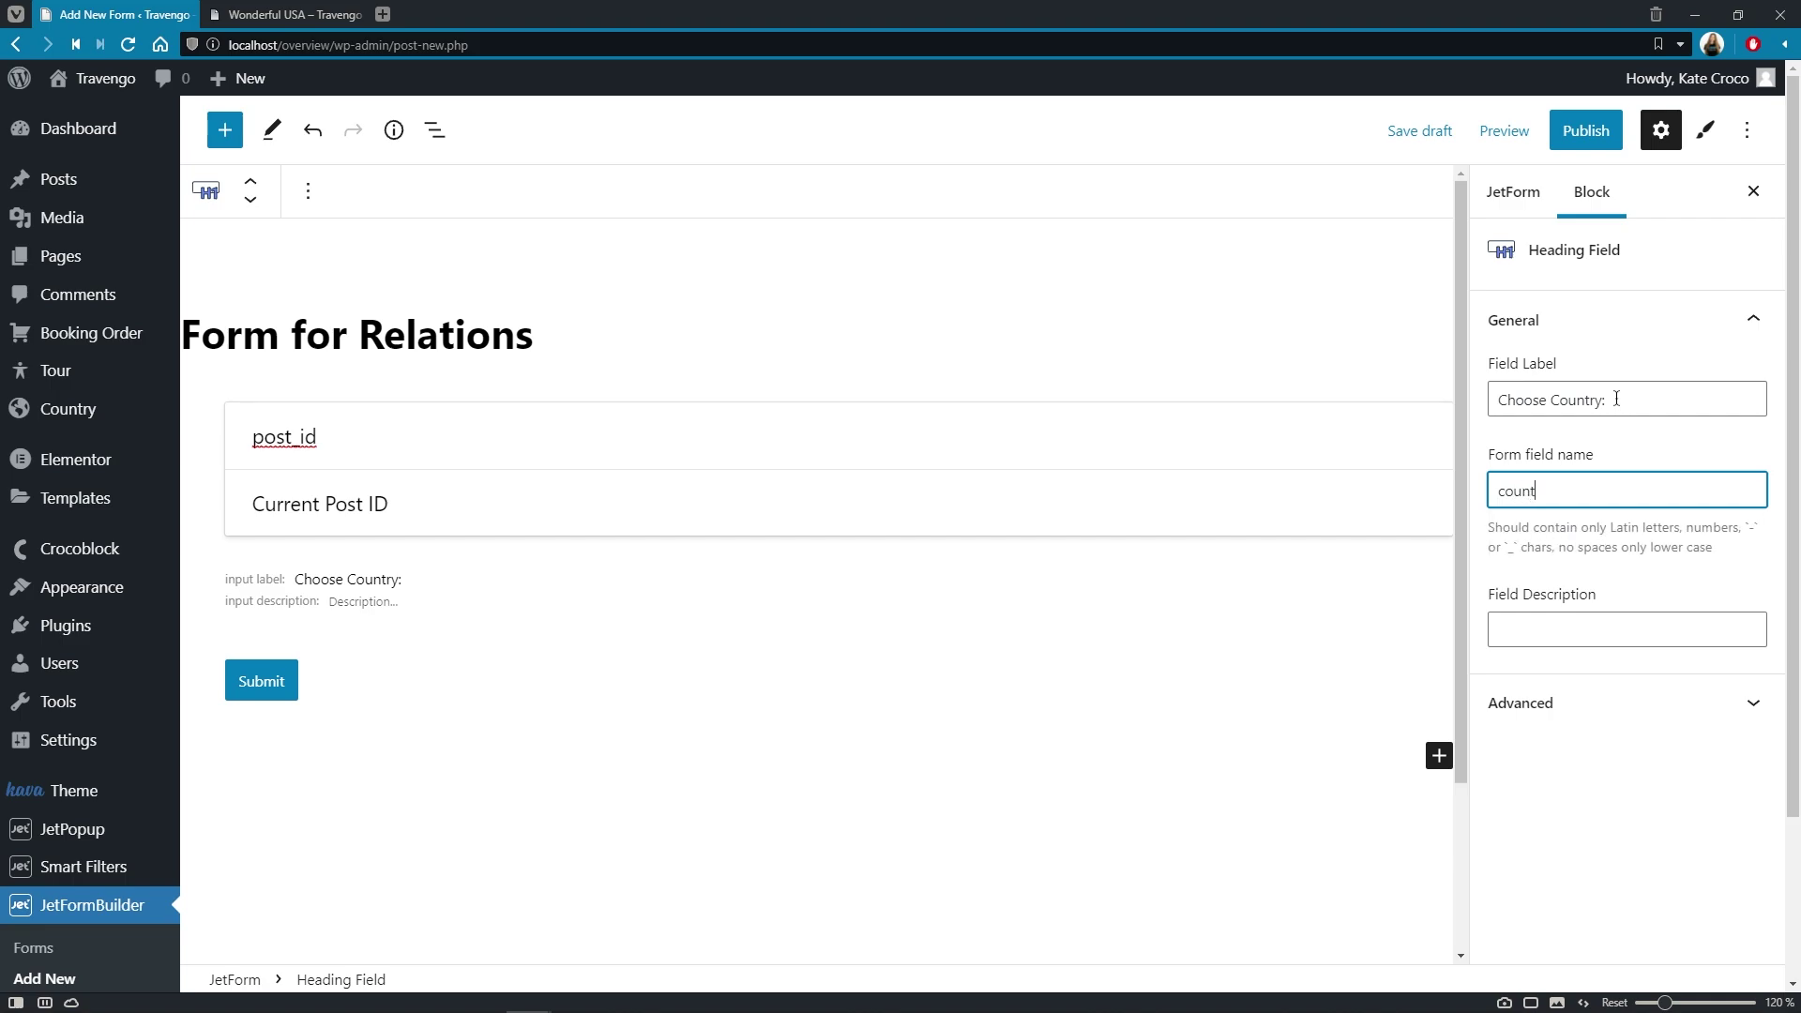
pyautogui.write('ry')
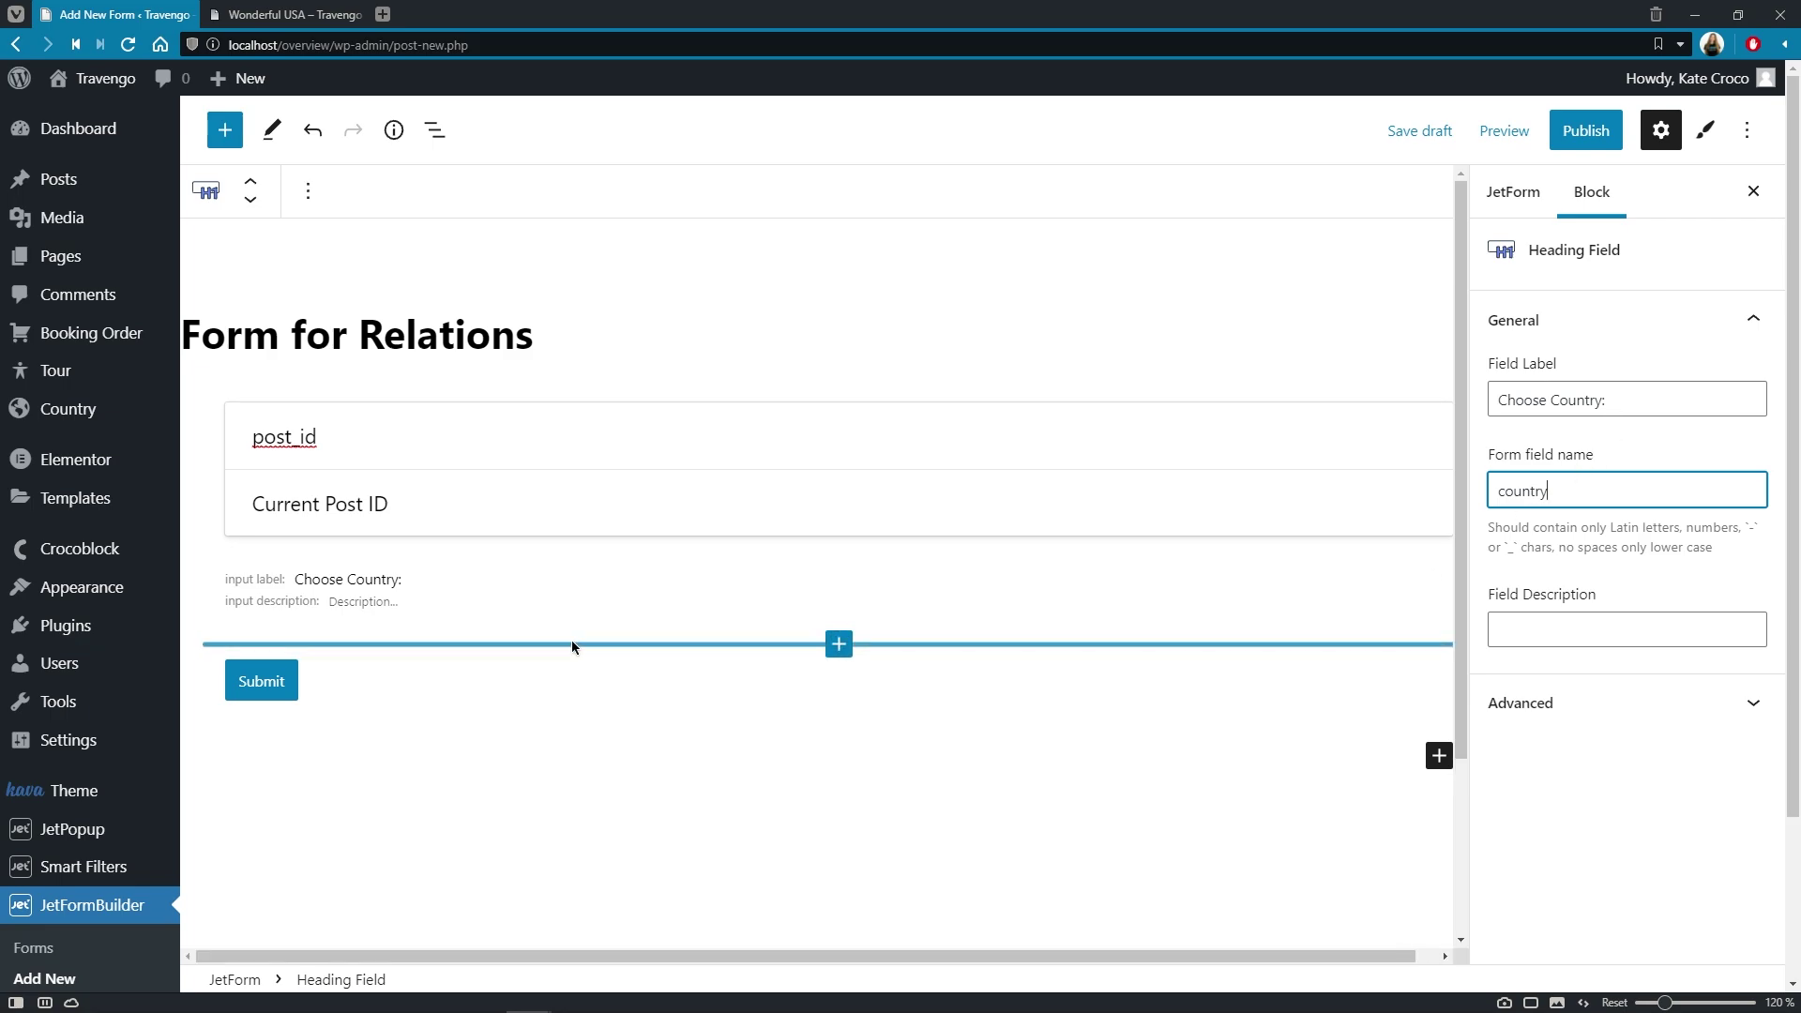
# Insert a Radio Field block between the heading field and the submit button.
pyautogui.click(572, 644)
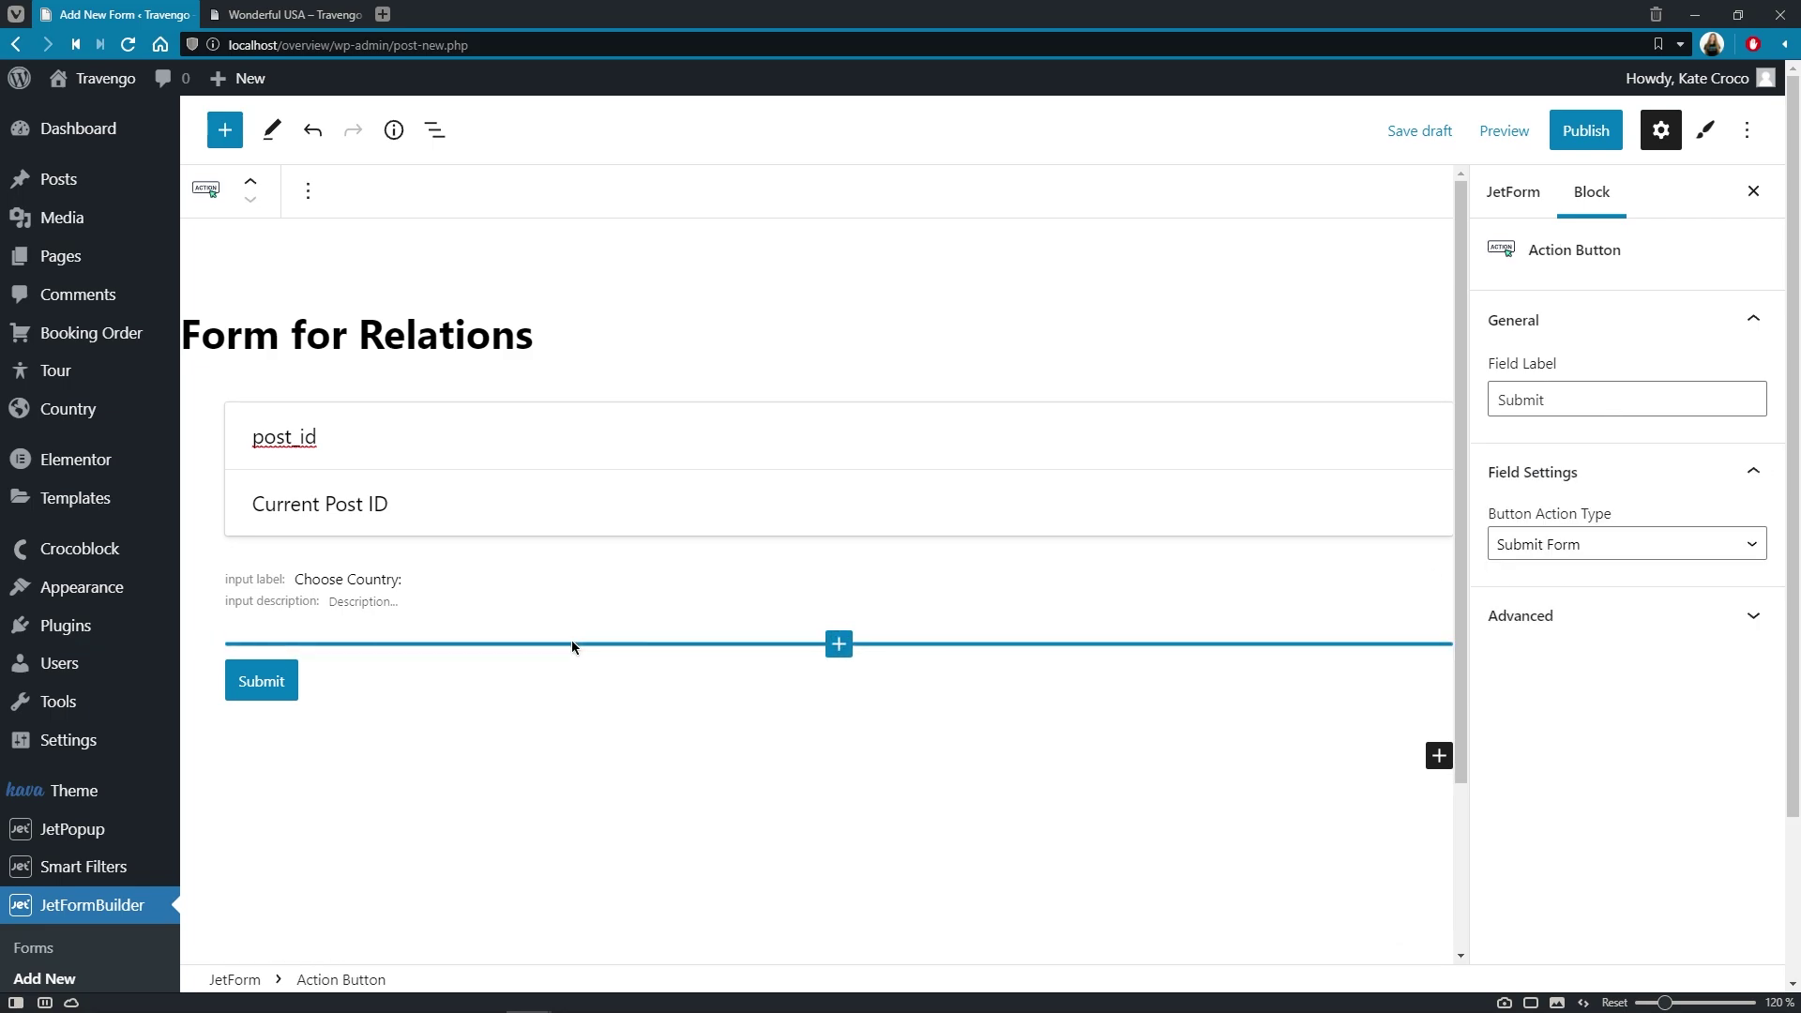
pyautogui.click(836, 644)
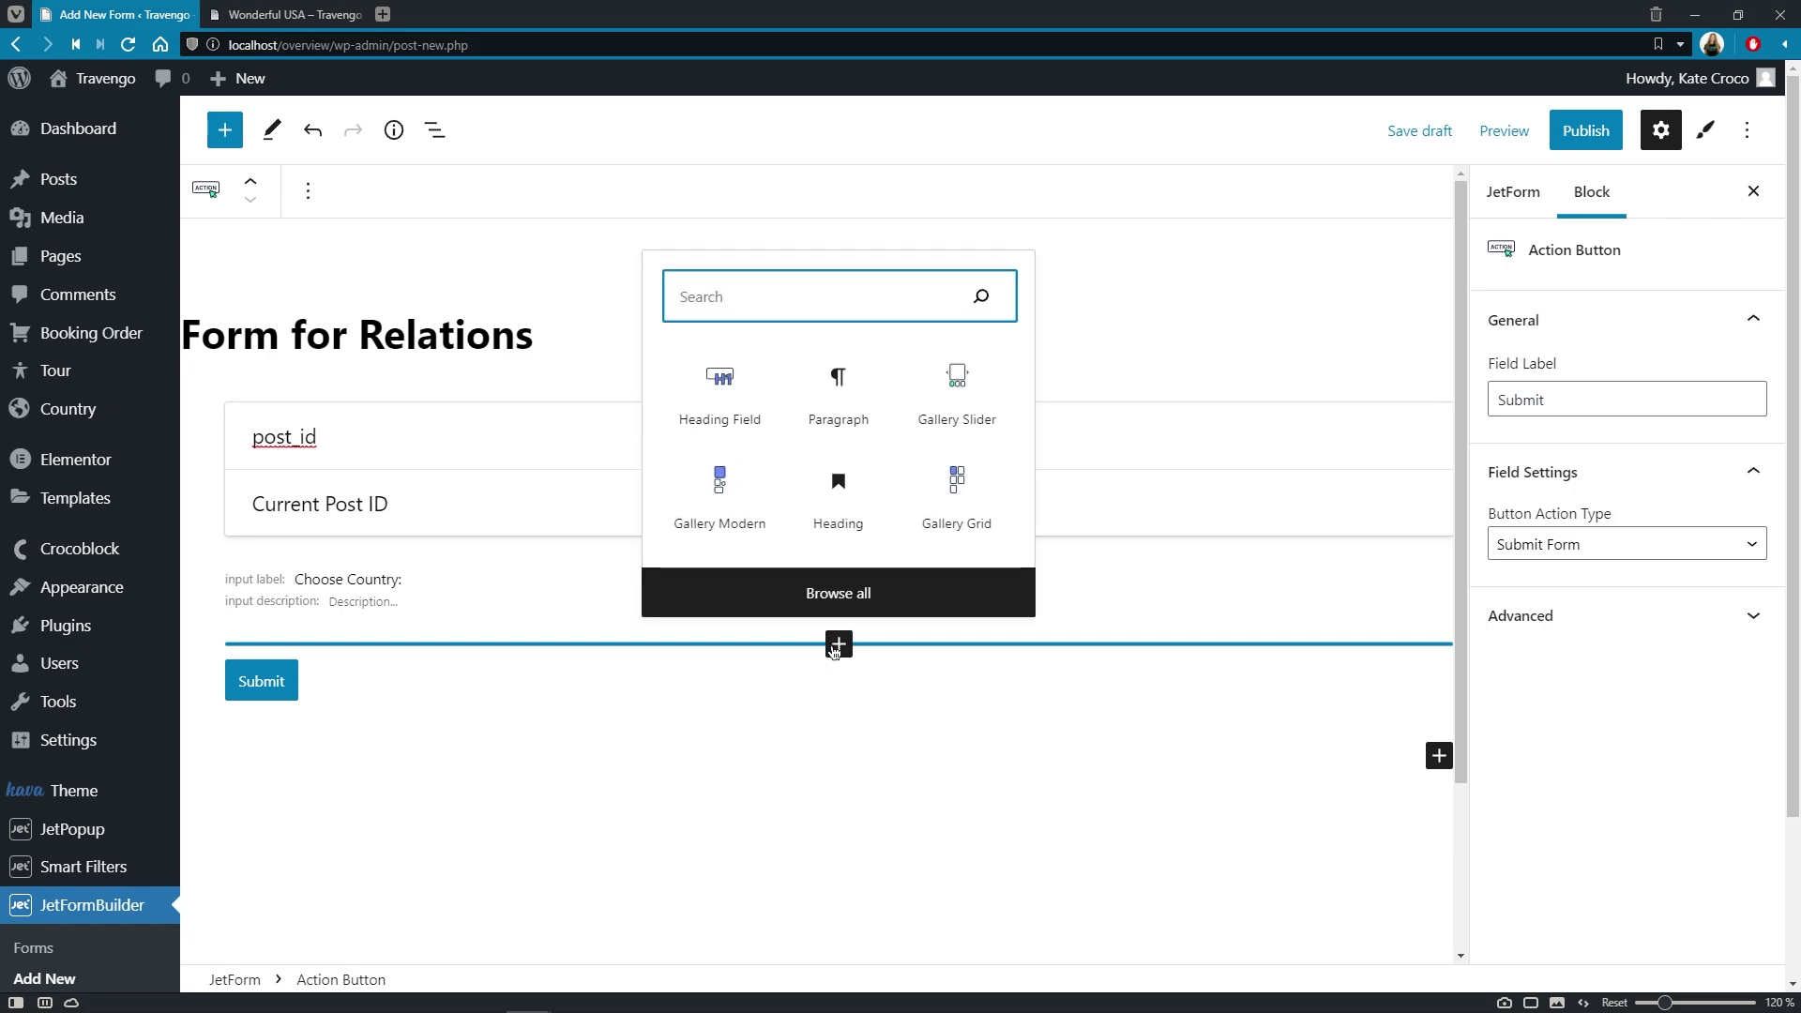
pyautogui.write('radio')
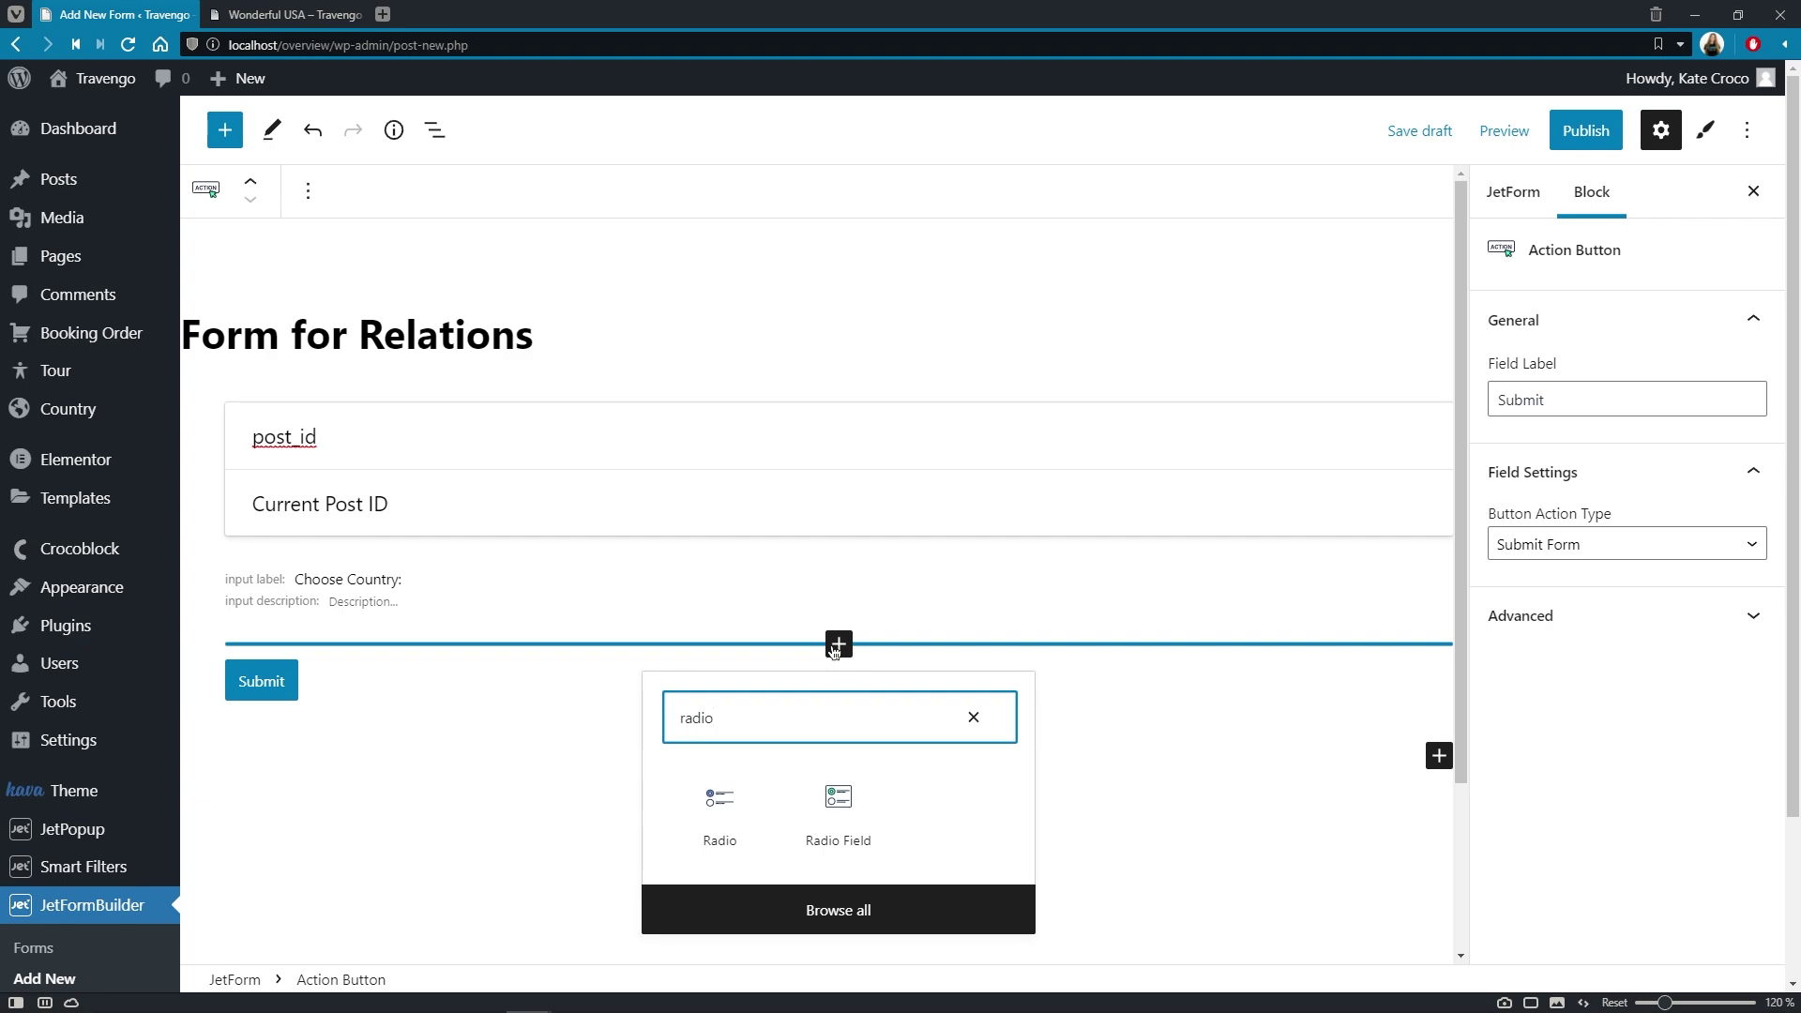
pyautogui.click(849, 807)
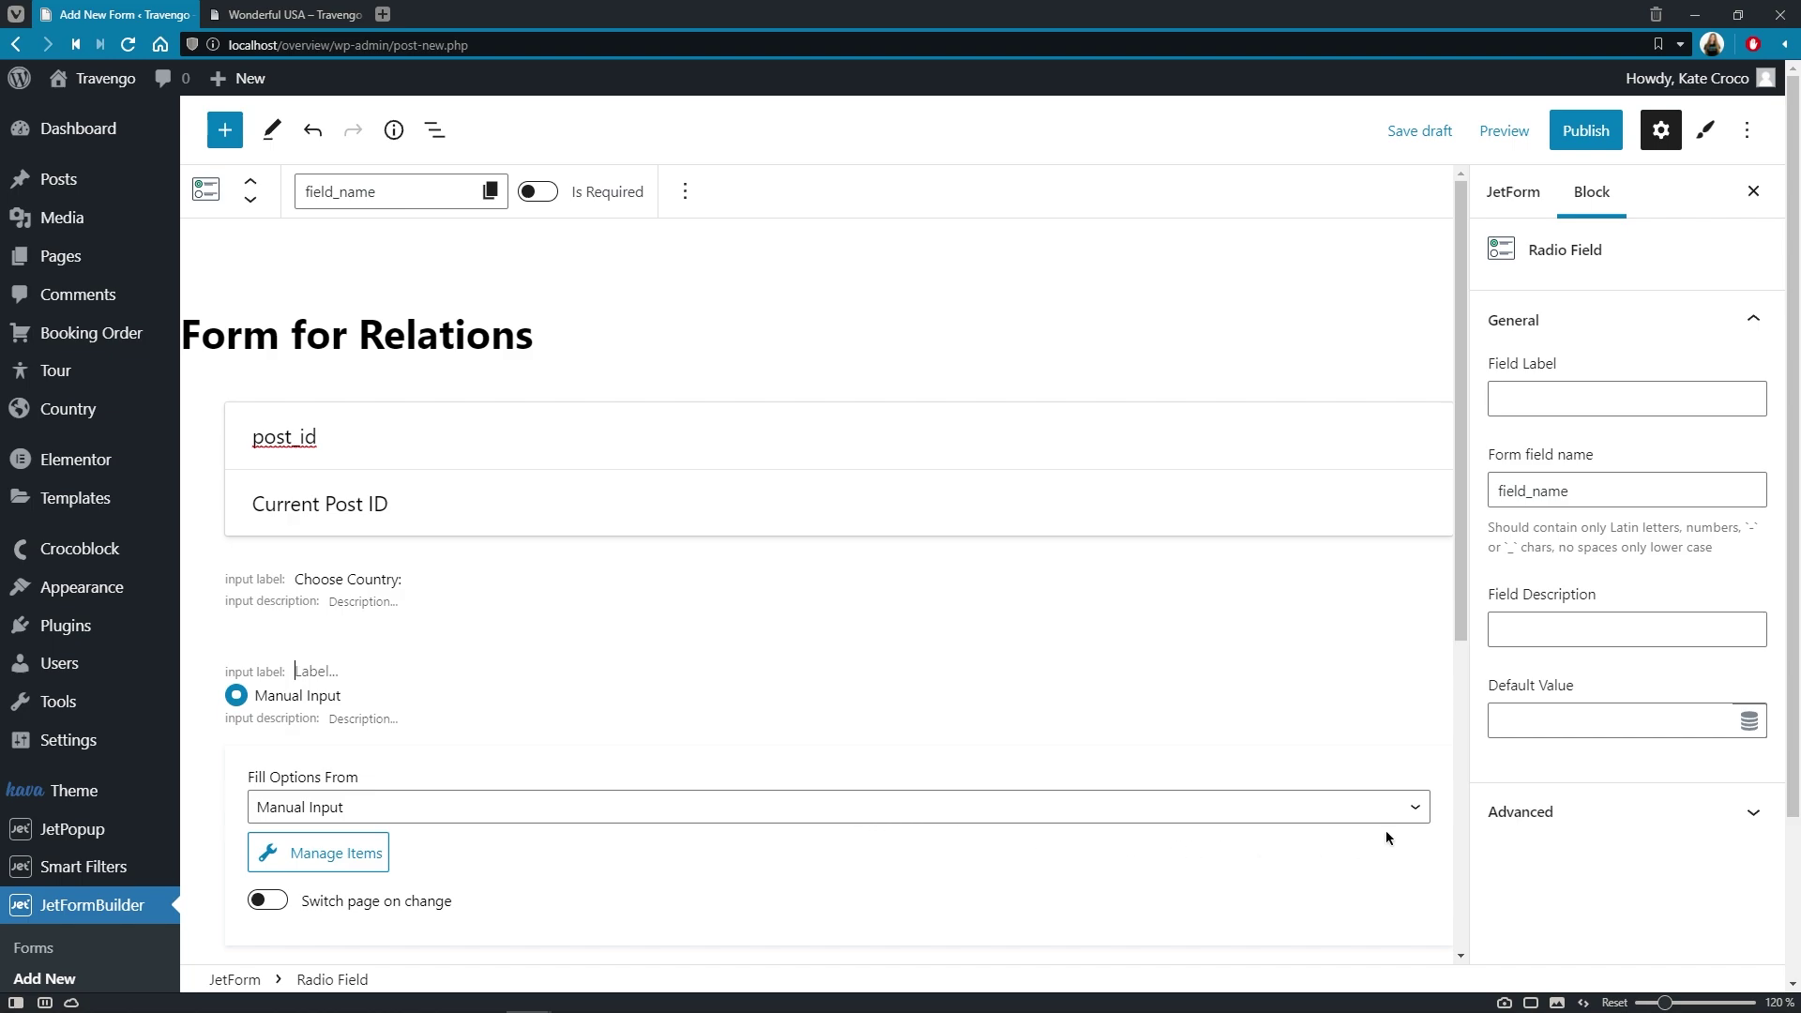
# Fill the radio field's options from Posts, using the Country post type.
pyautogui.click(1414, 808)
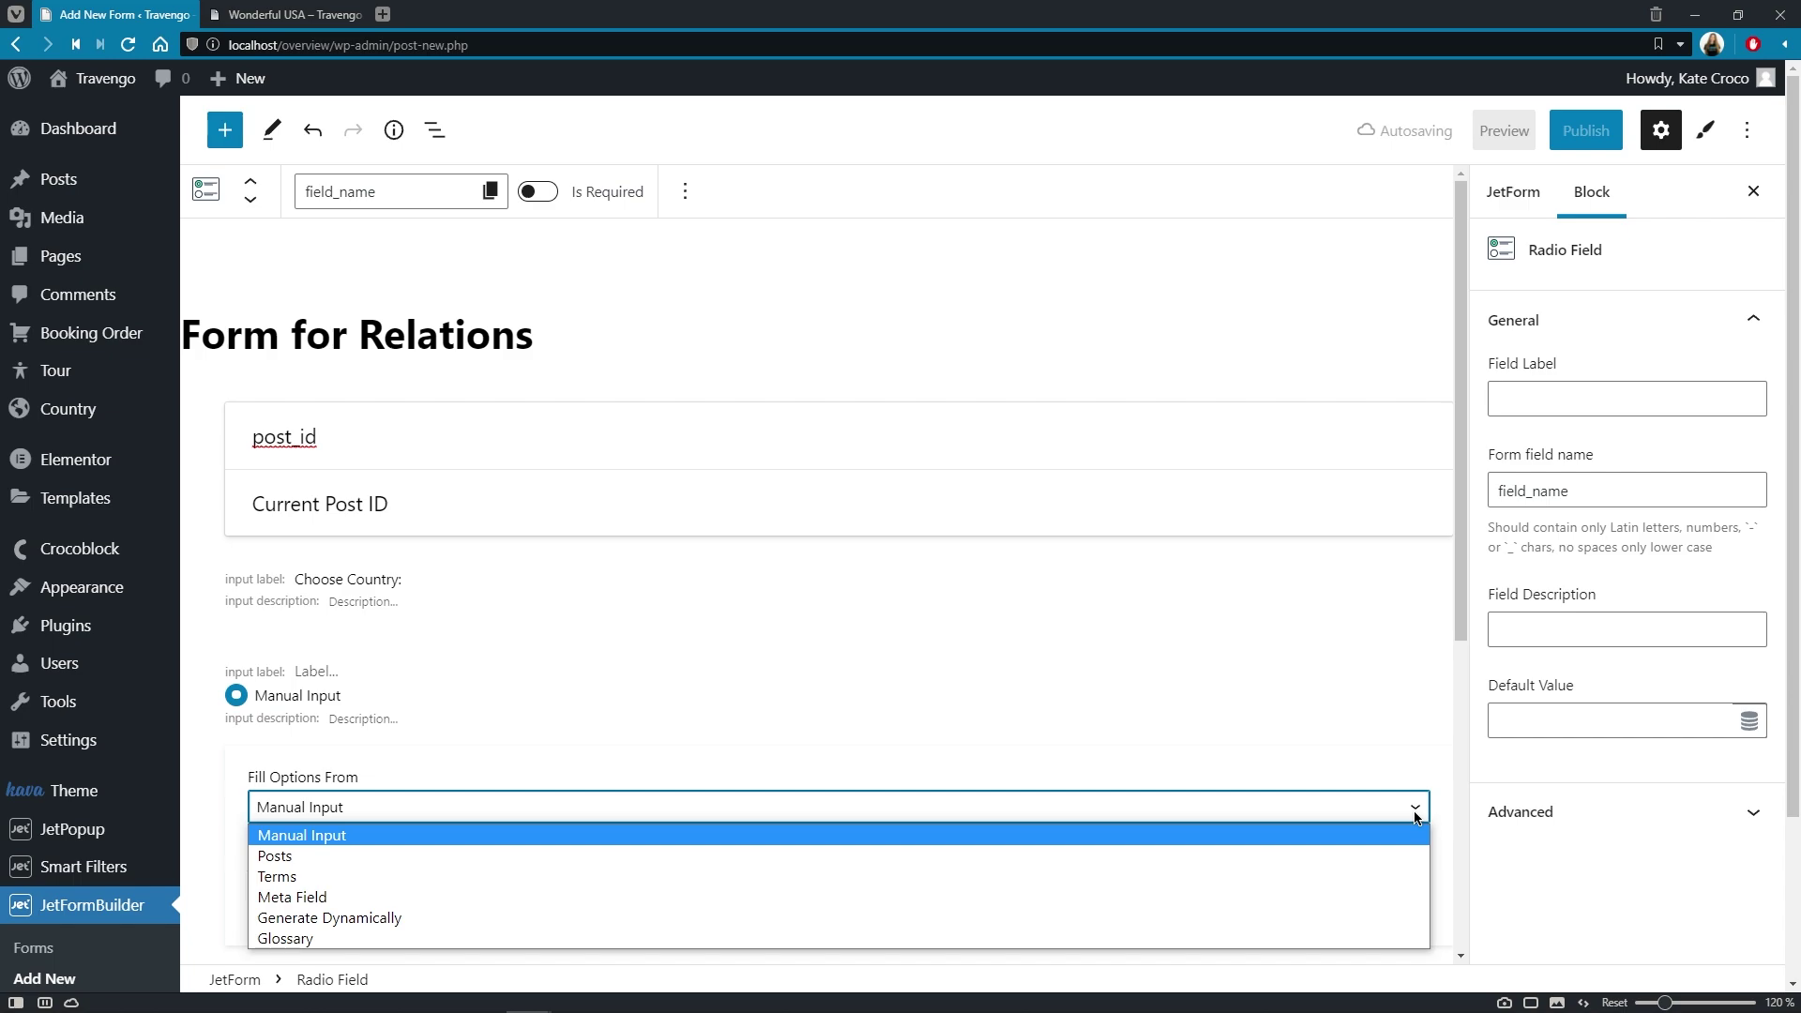
pyautogui.click(1389, 855)
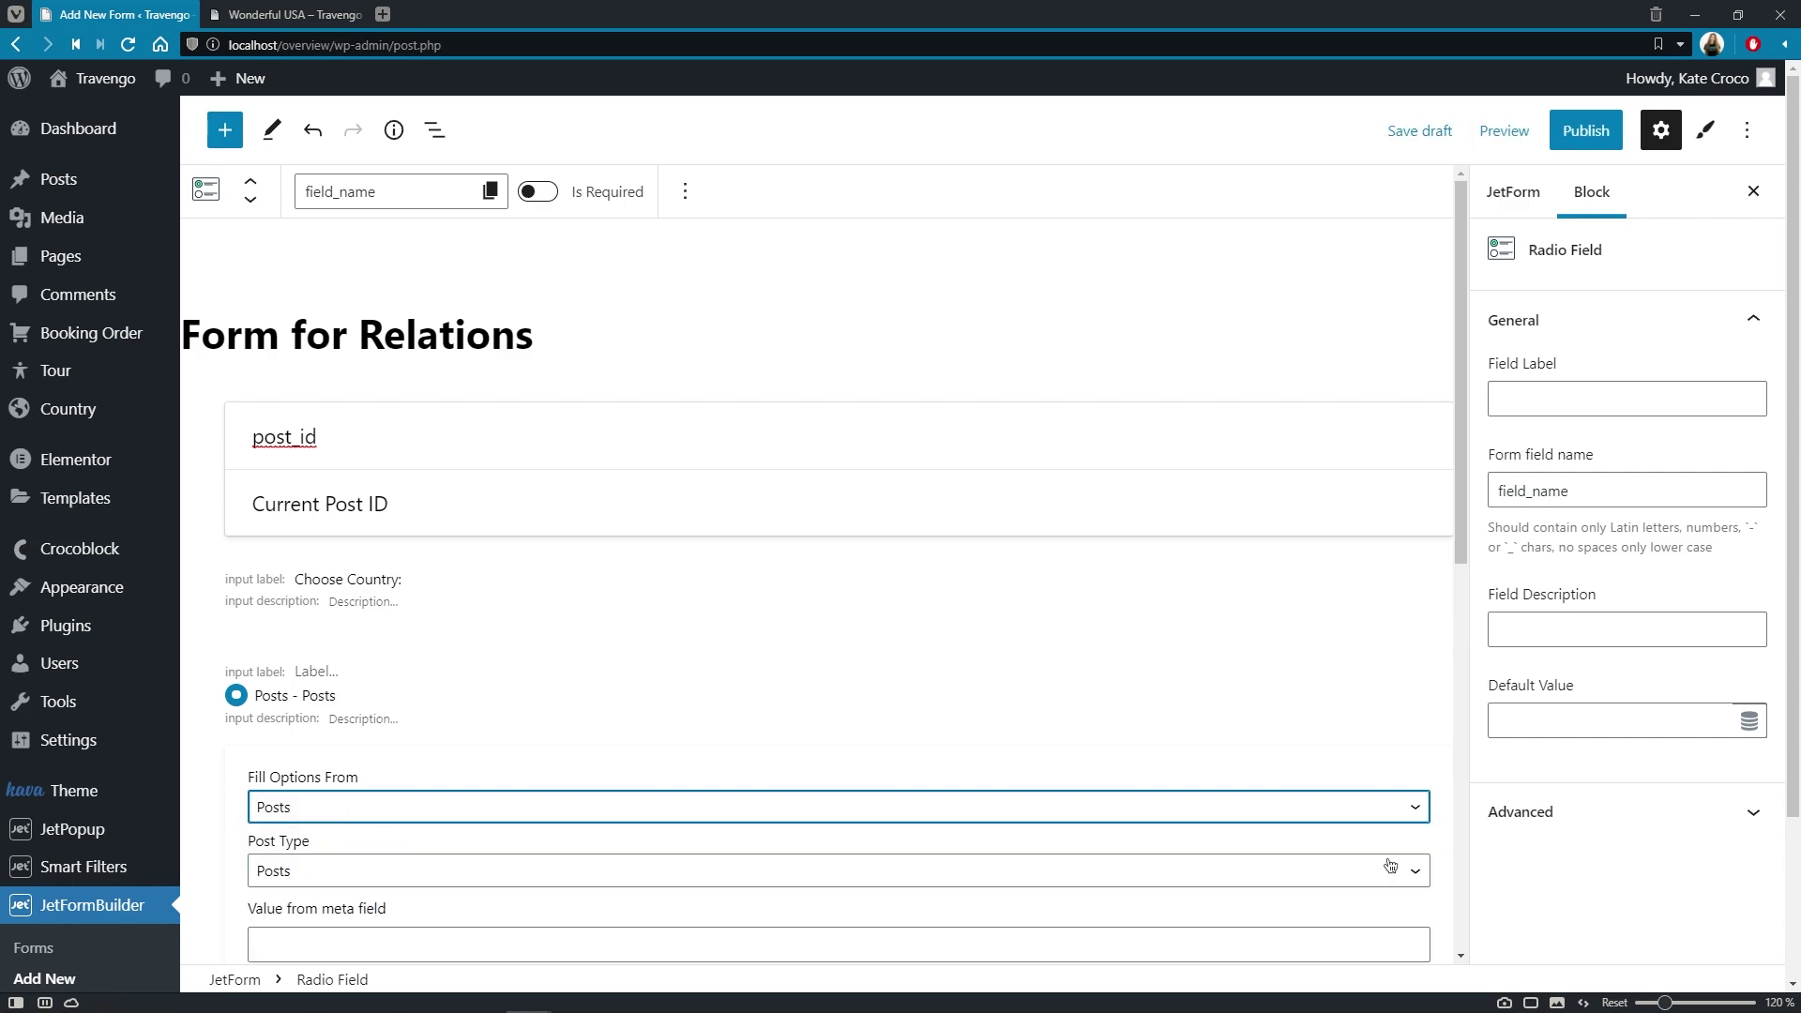
pyautogui.click(1414, 872)
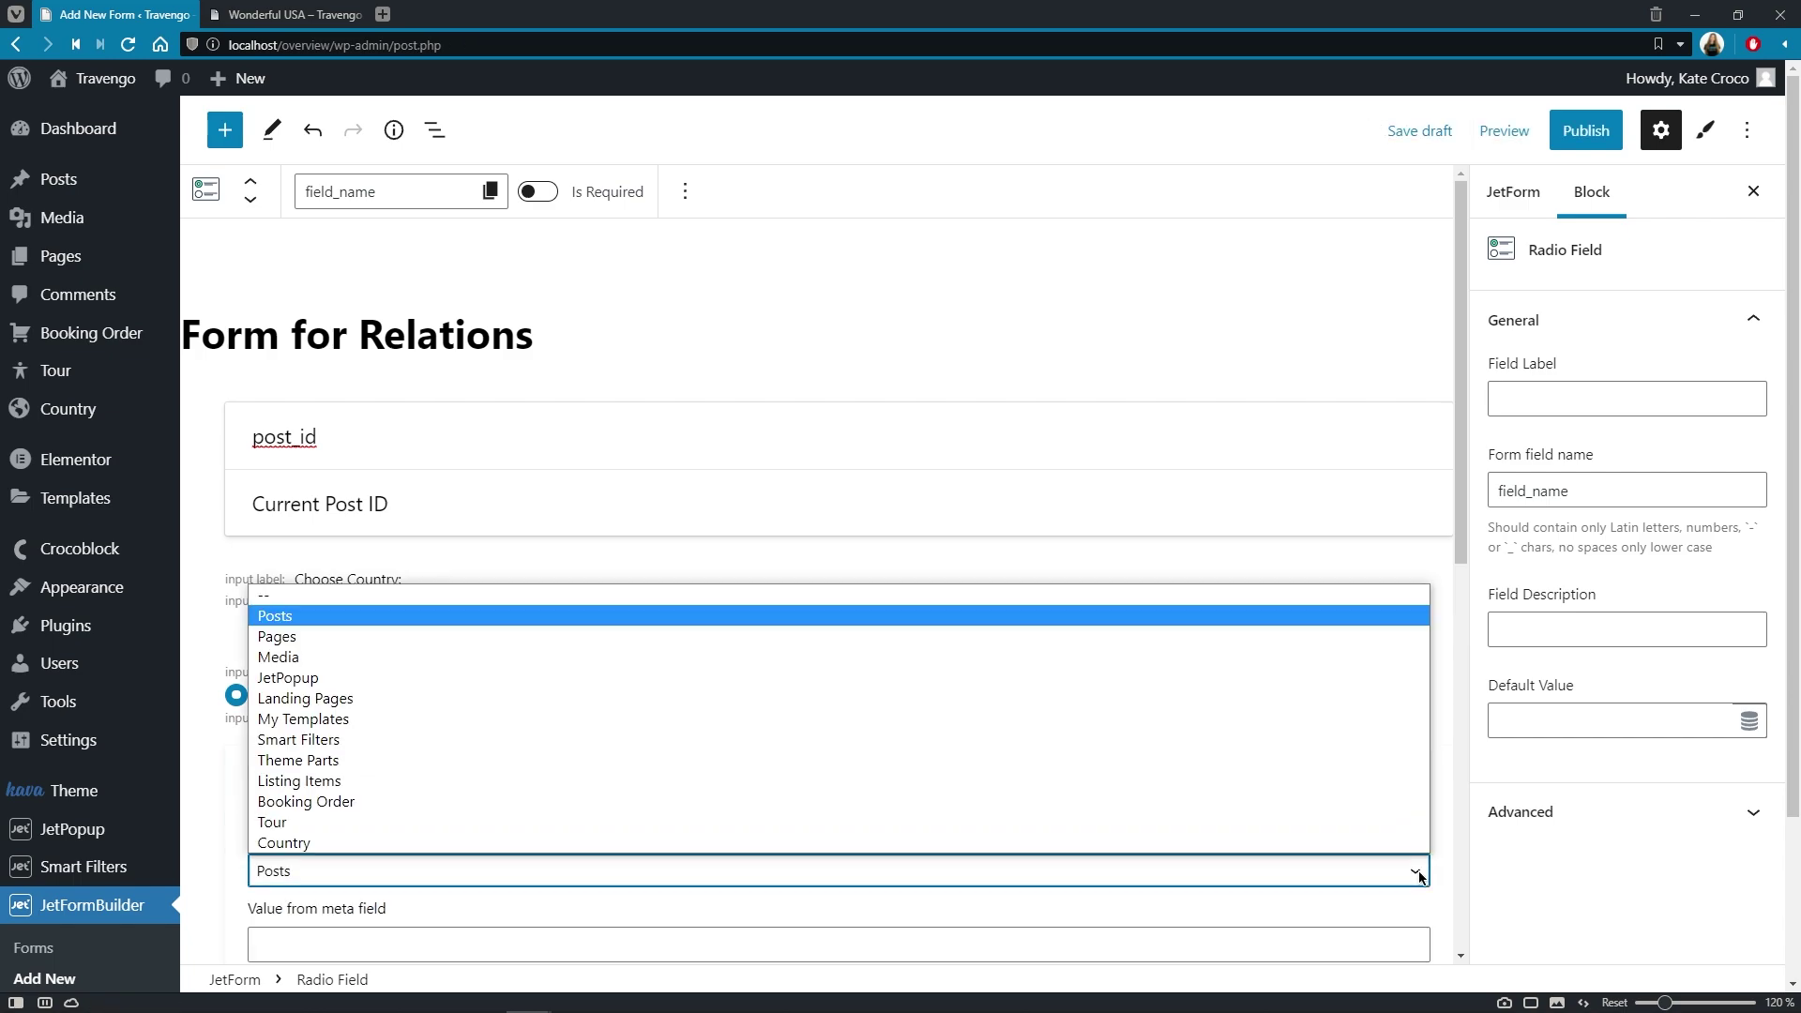
pyautogui.click(1358, 841)
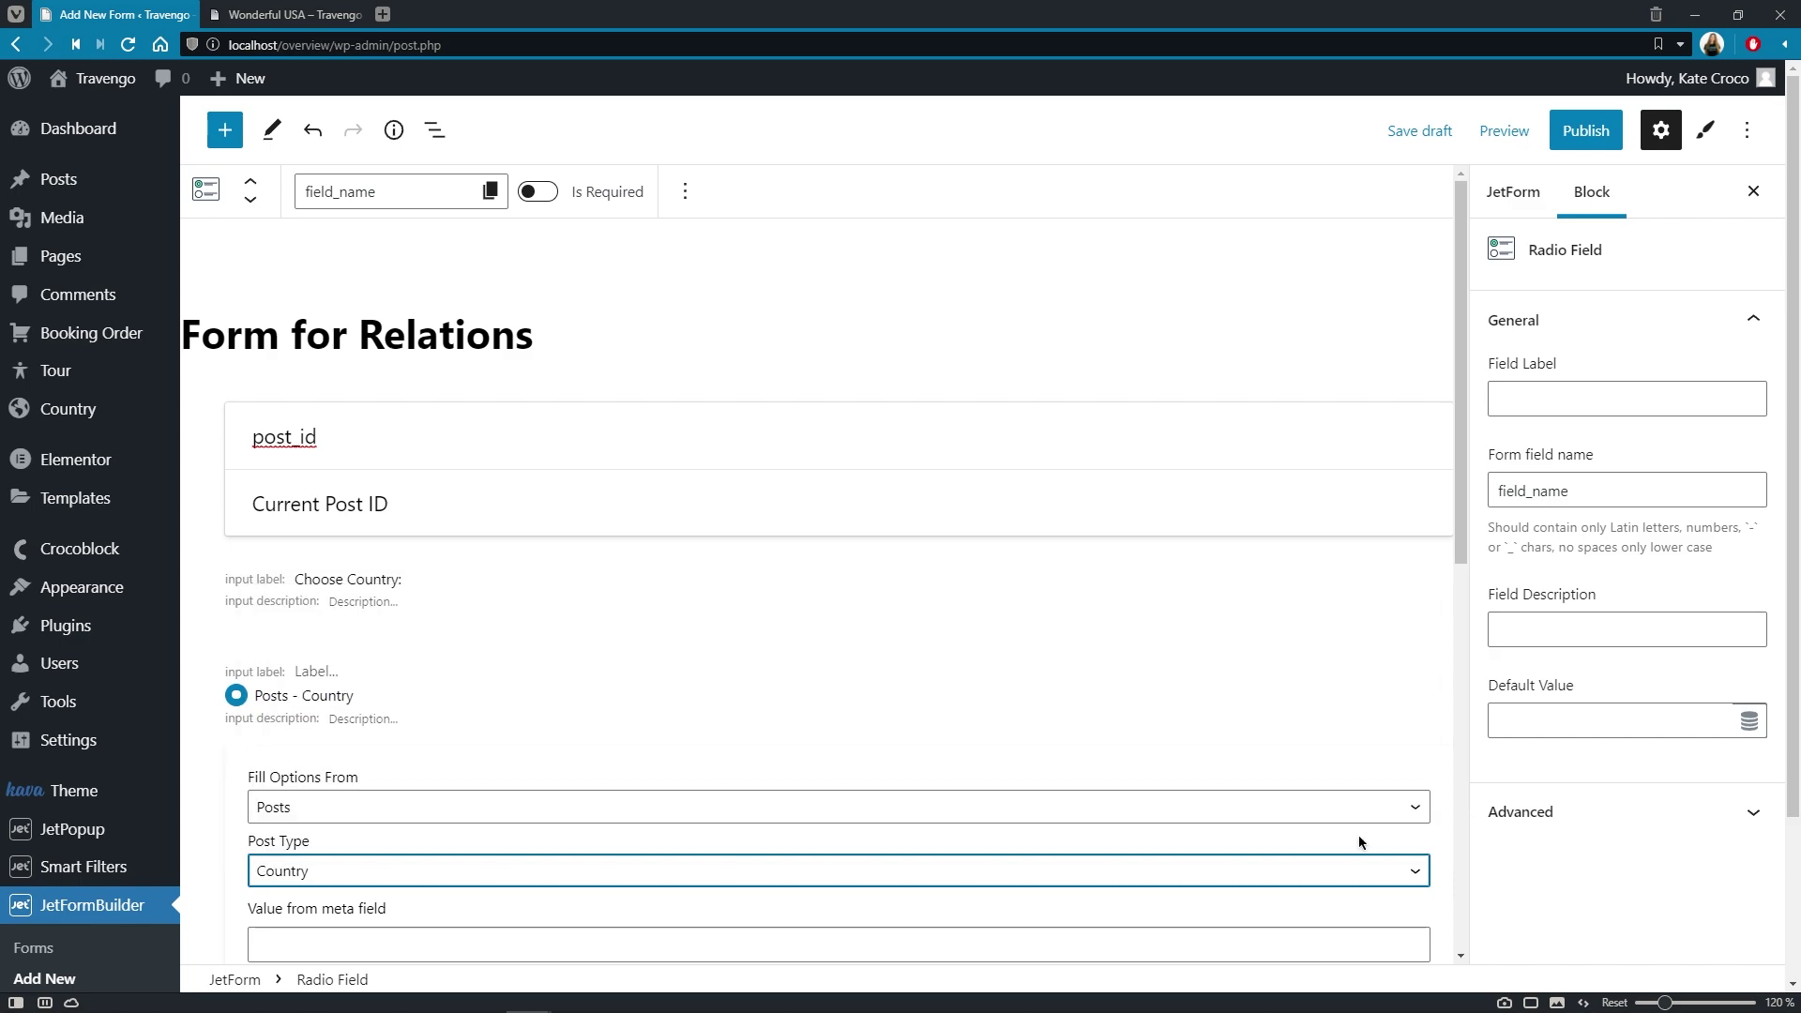
# Label the radio field "List of countries:" and set its form field name to "list_of_countries:".
pyautogui.click(1613, 394)
pyautogui.write('List of countries:')
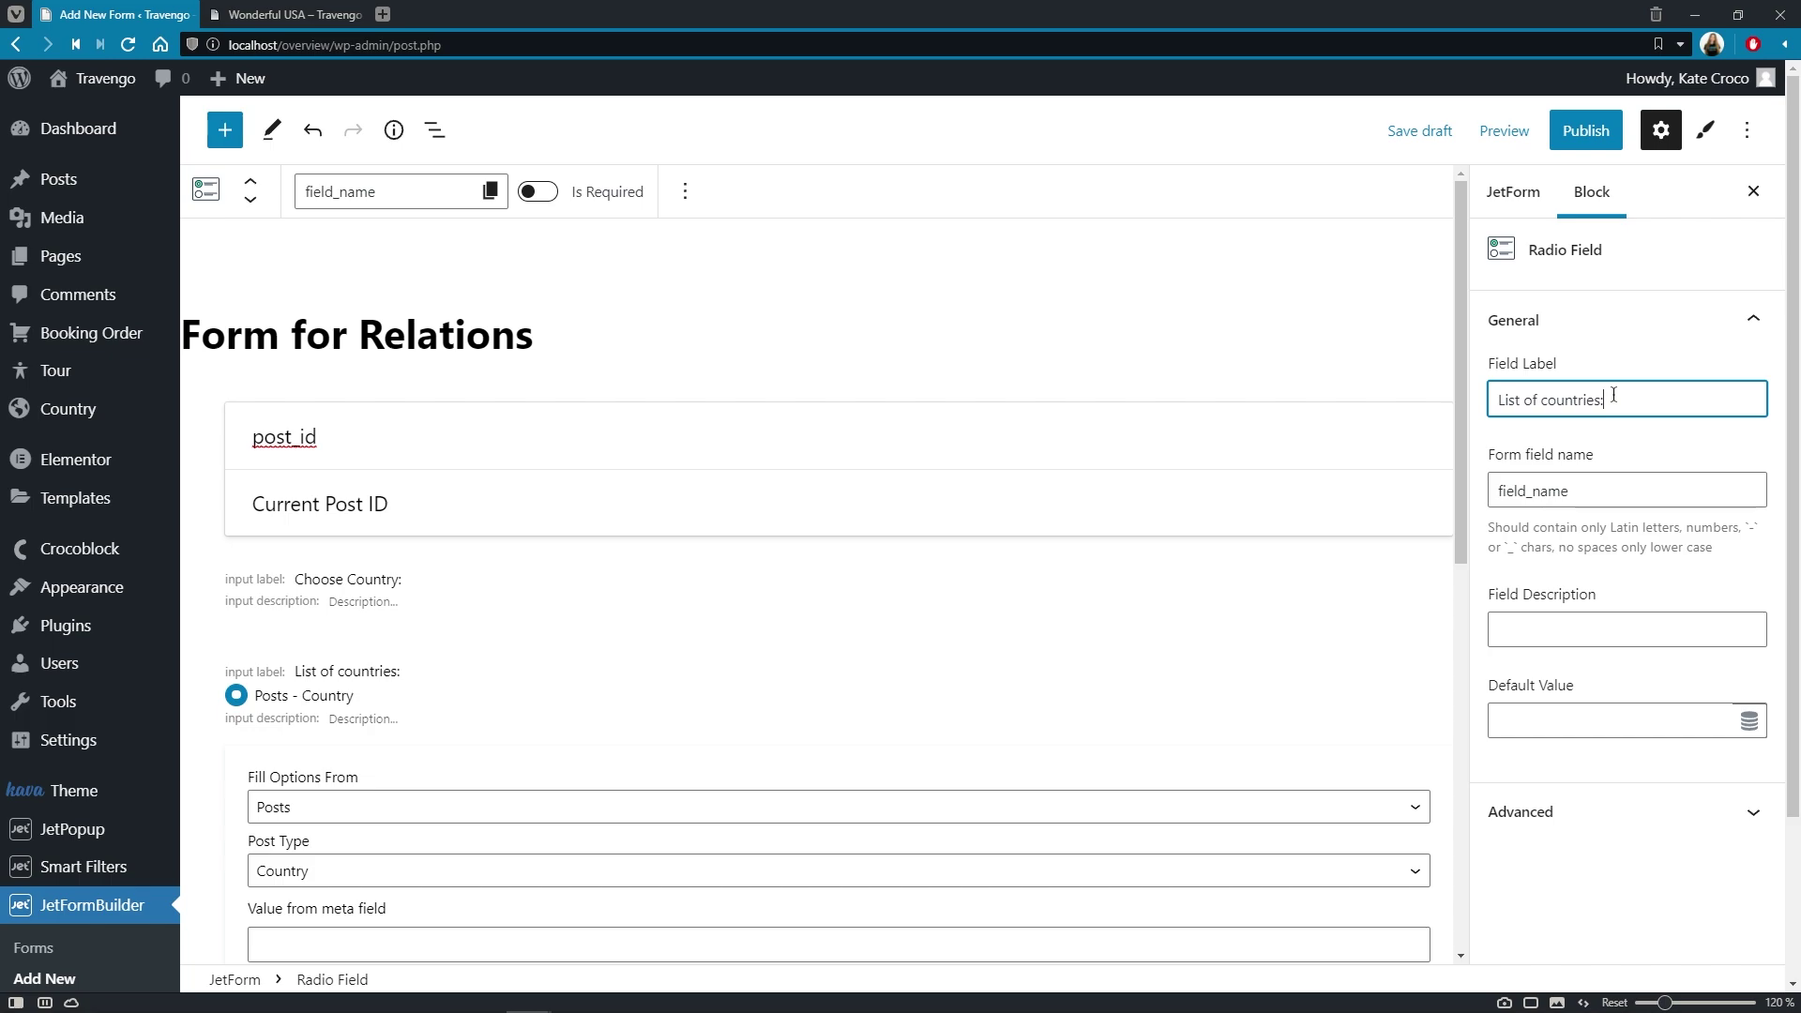
pyautogui.click(1613, 488)
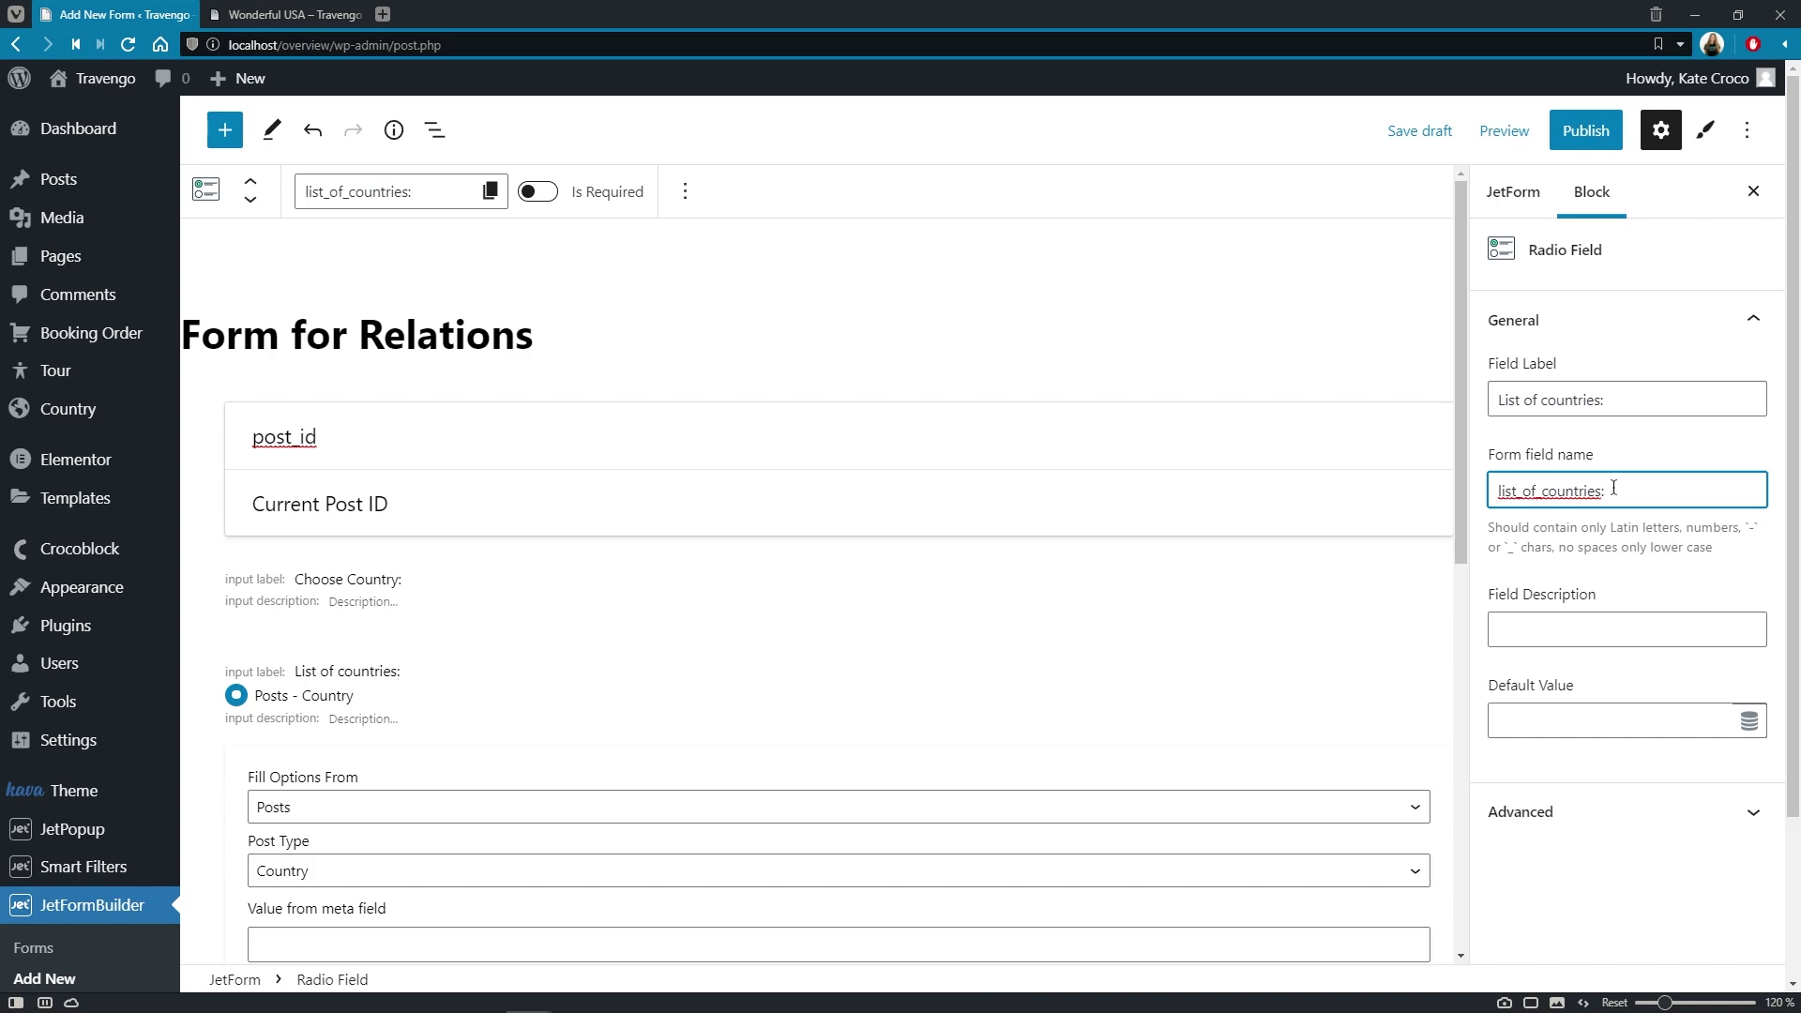
pyautogui.click(1606, 630)
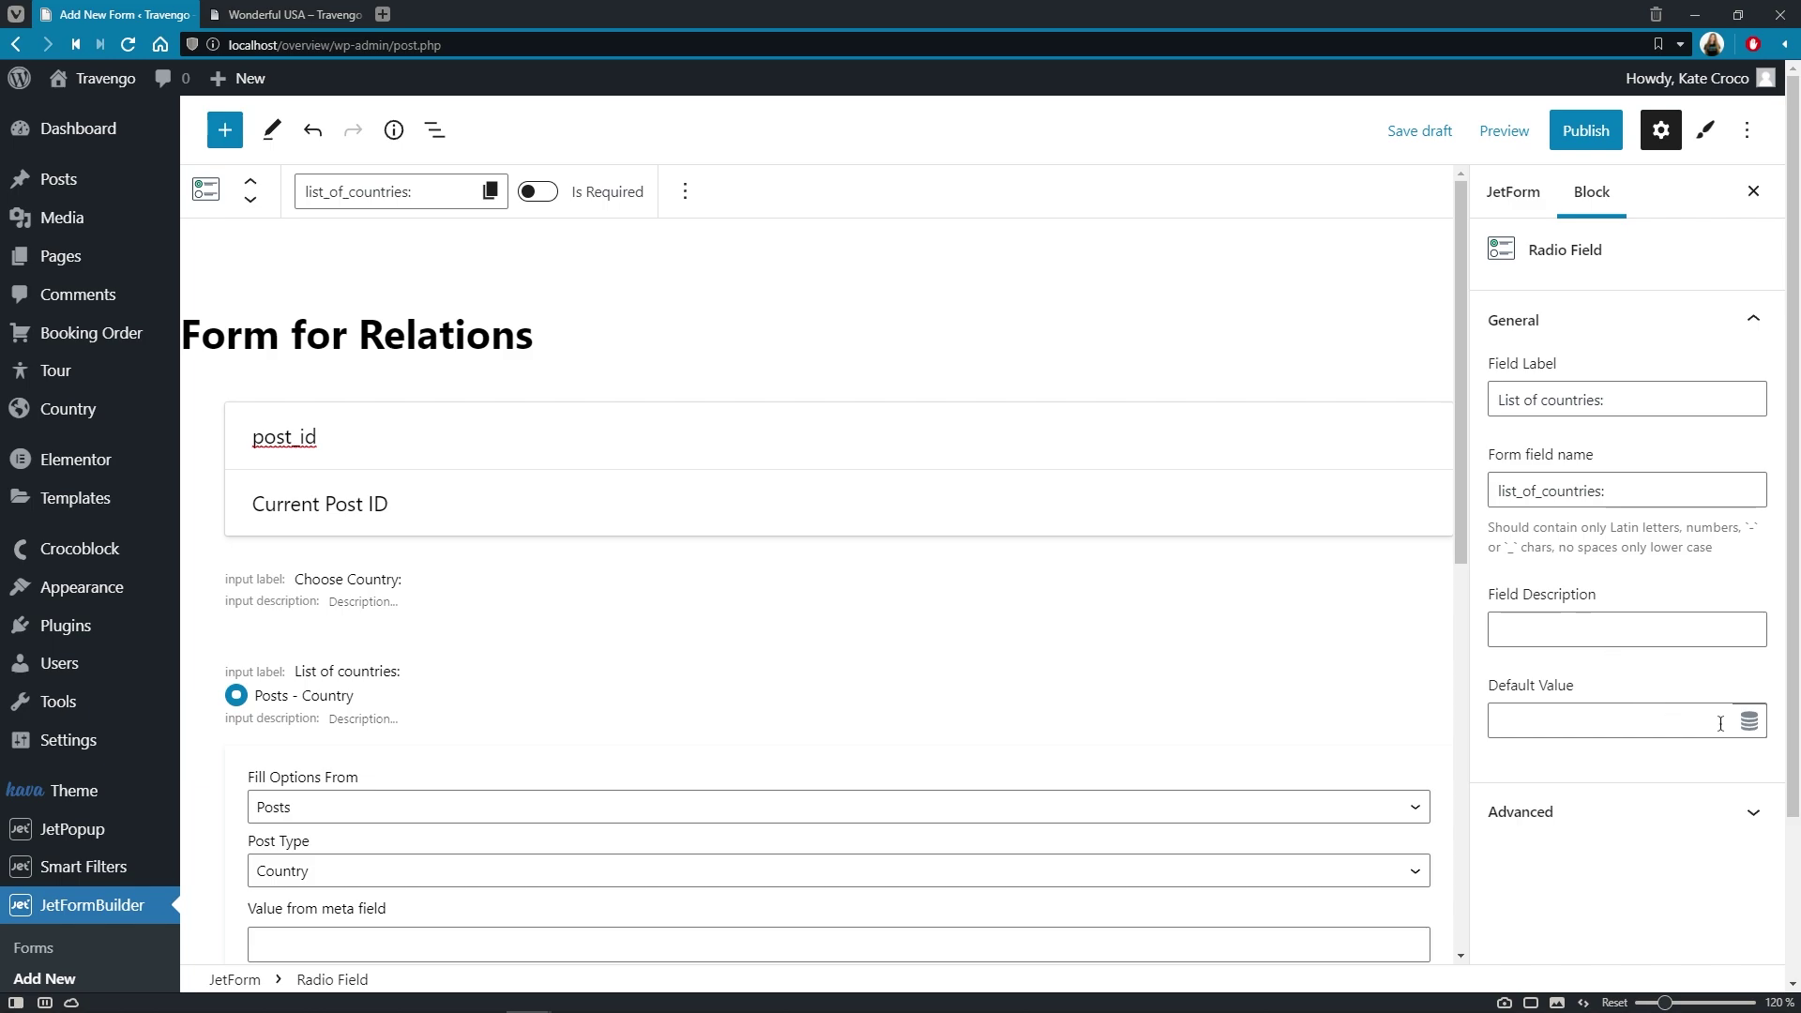
# Preset the radio field's default value from Related Items of the Country to tours relation, using the parent object and Current Object ID.
pyautogui.click(1749, 722)
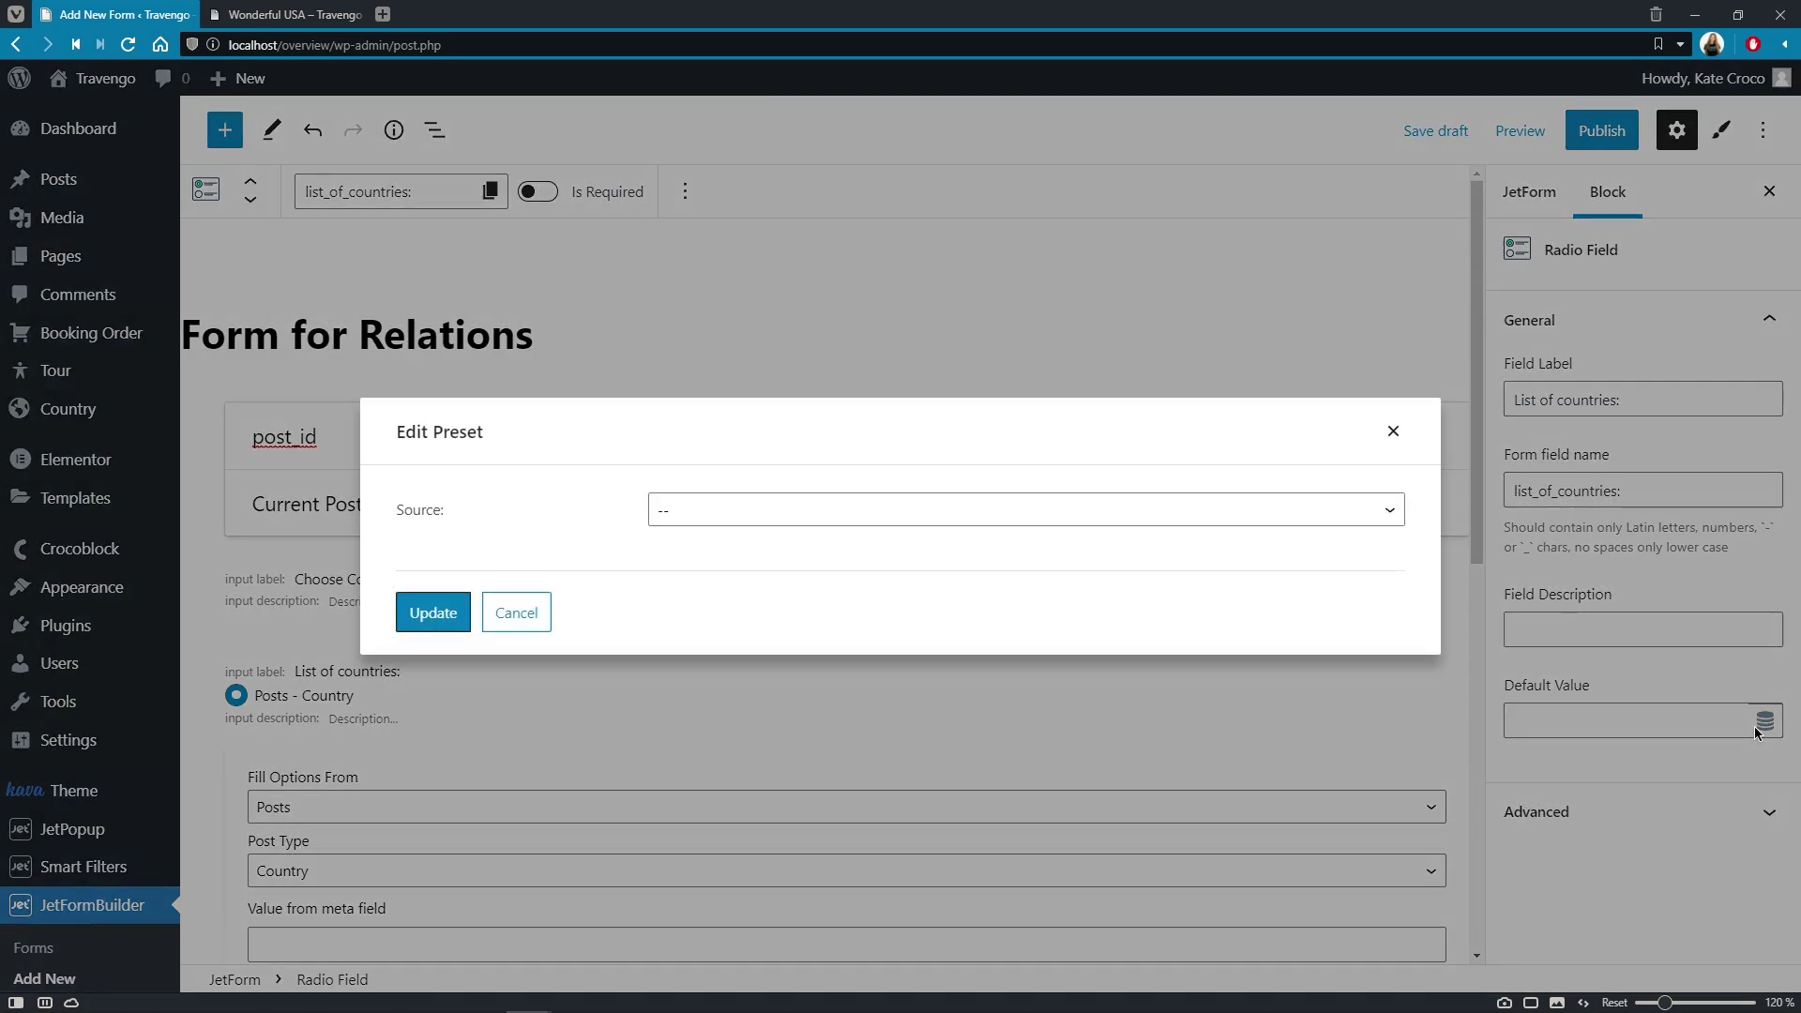
pyautogui.click(1397, 515)
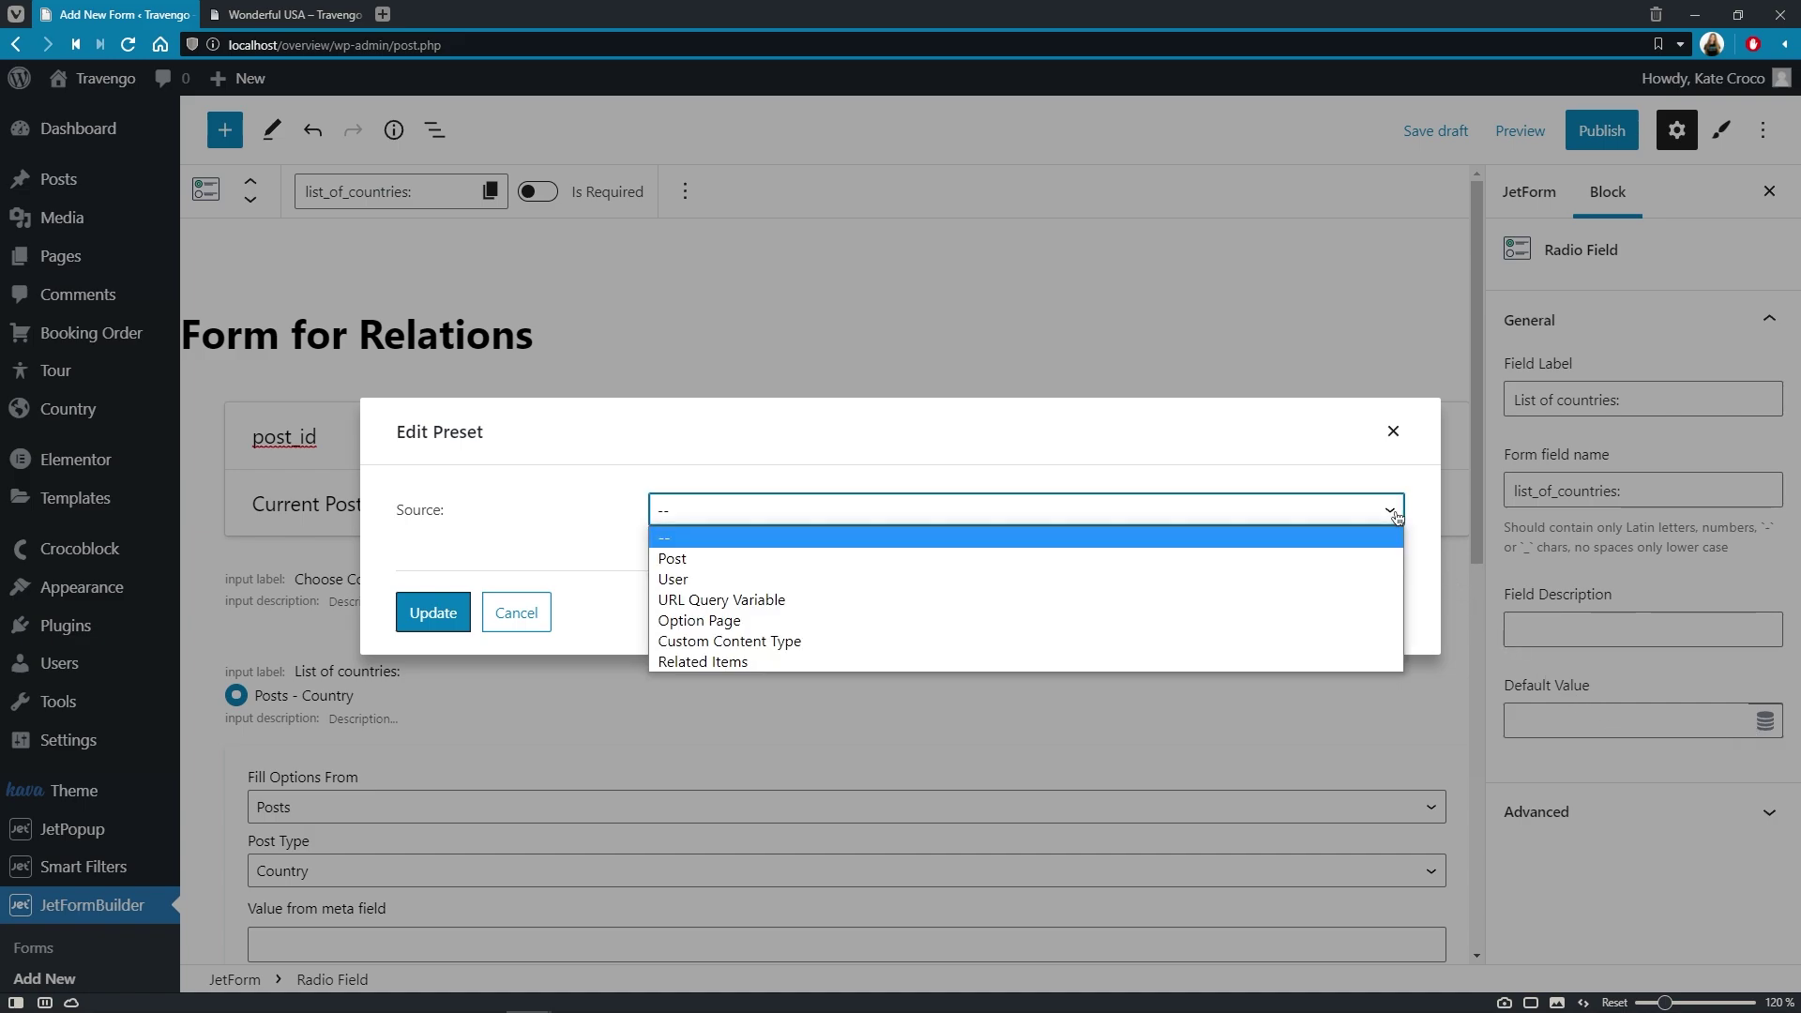
pyautogui.click(1388, 663)
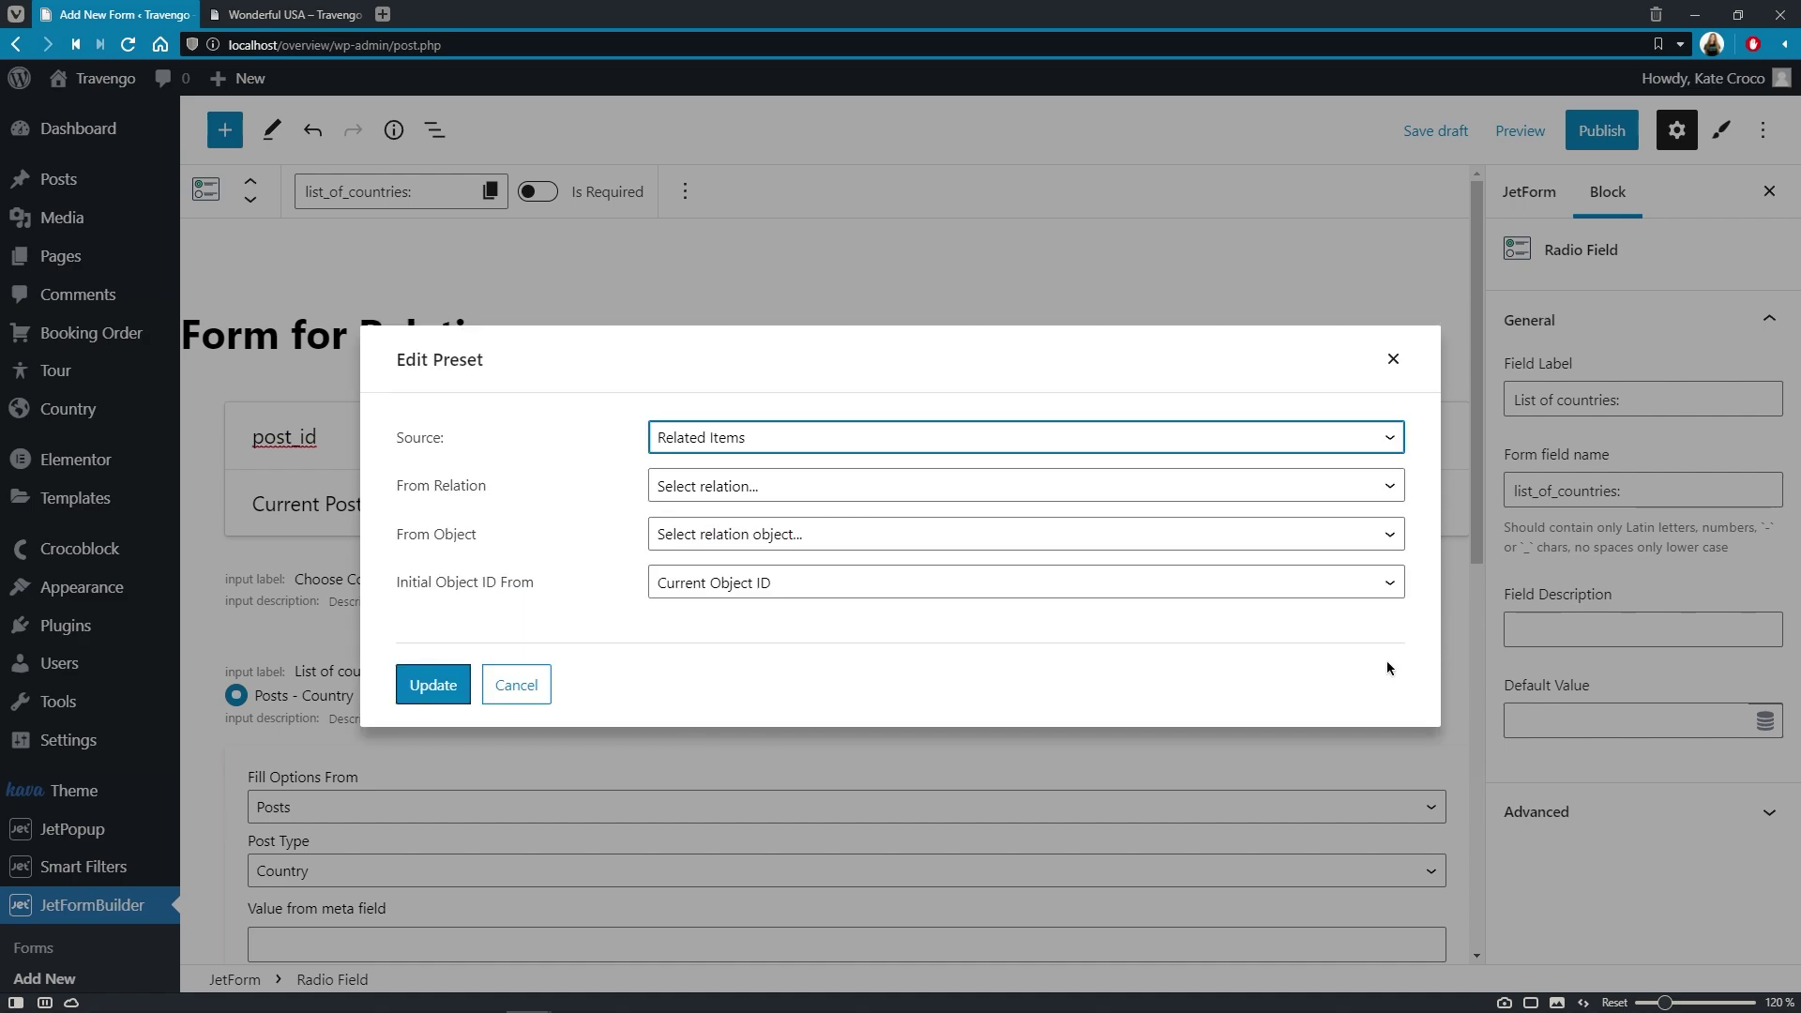
pyautogui.click(1389, 485)
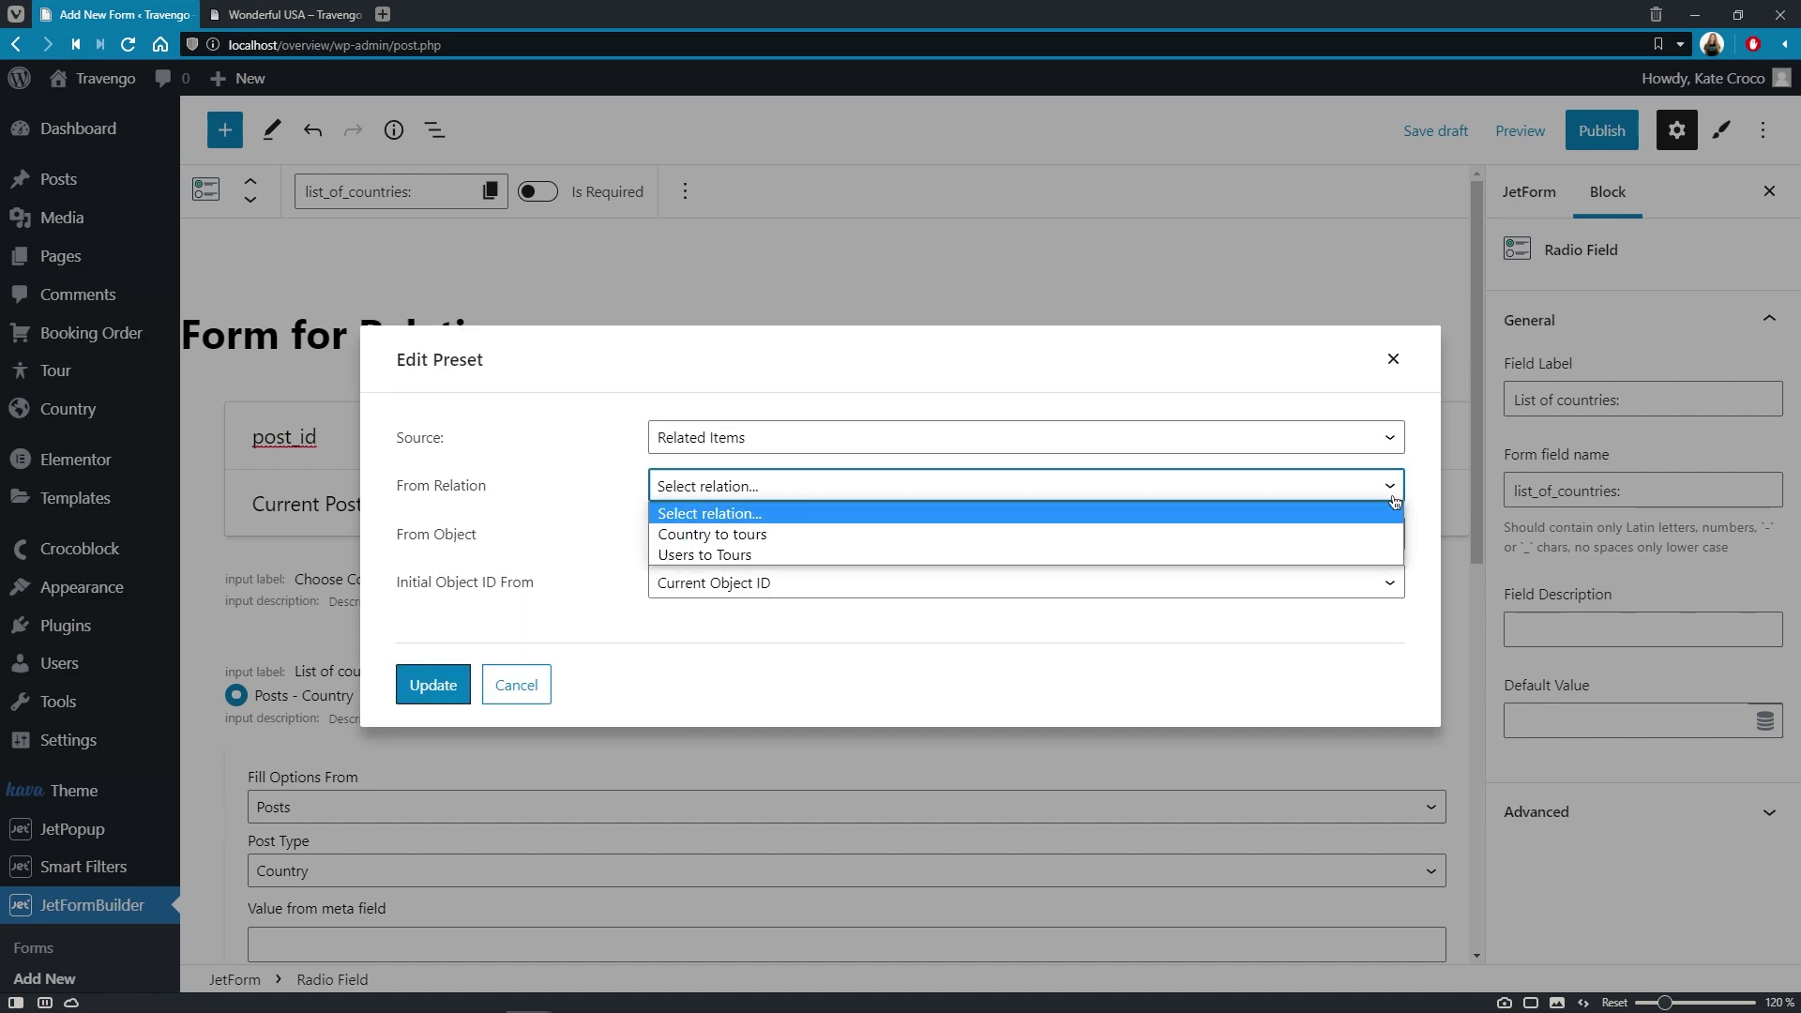
pyautogui.click(1389, 535)
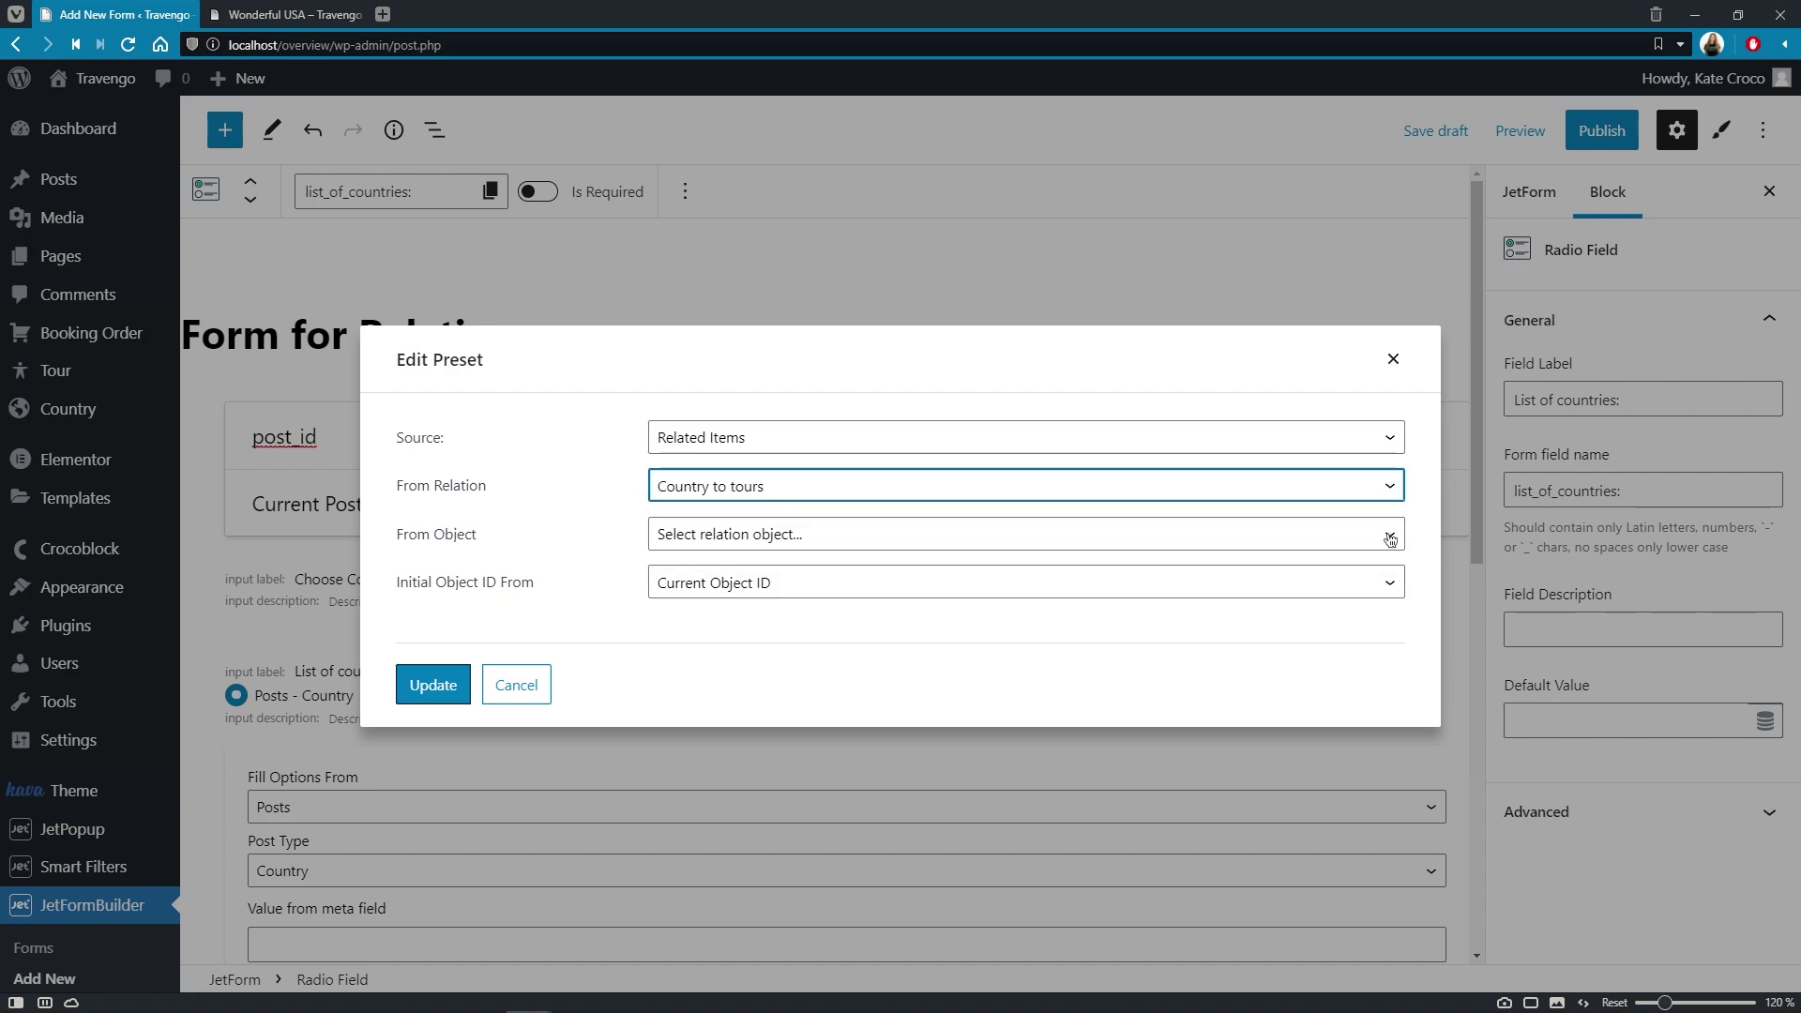
pyautogui.click(1389, 536)
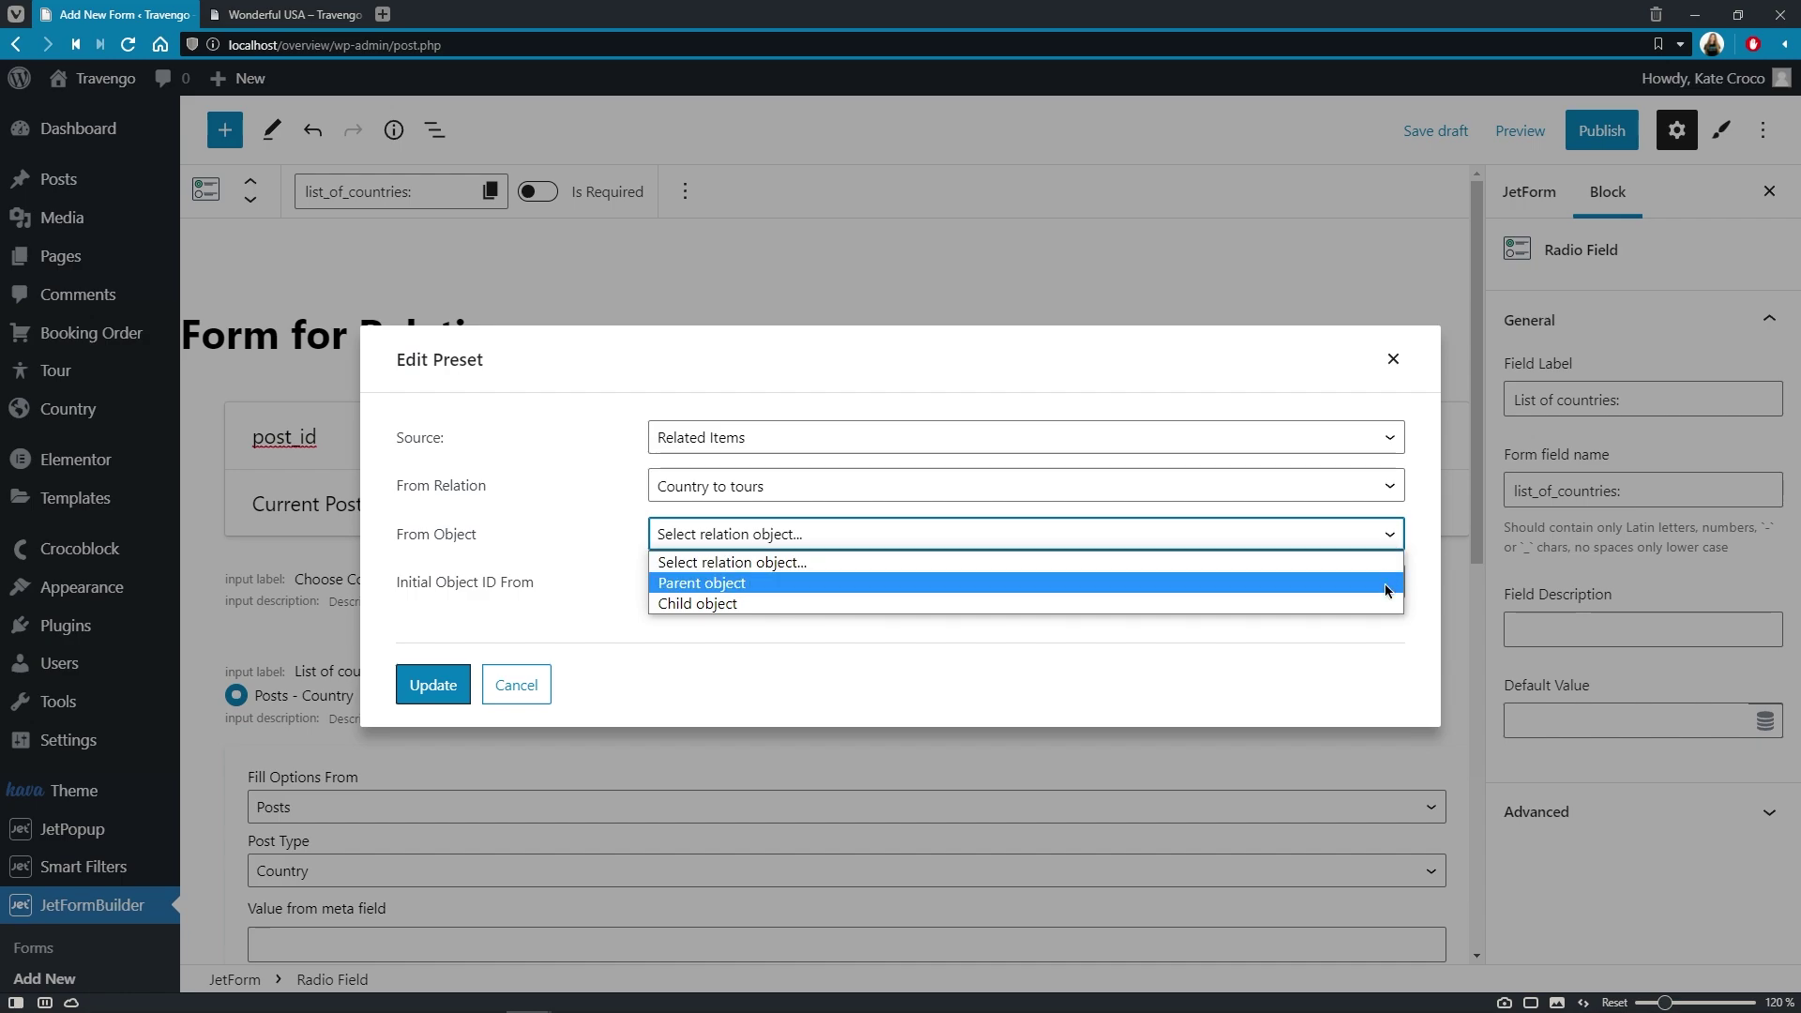
pyautogui.click(1385, 583)
pyautogui.click(1387, 585)
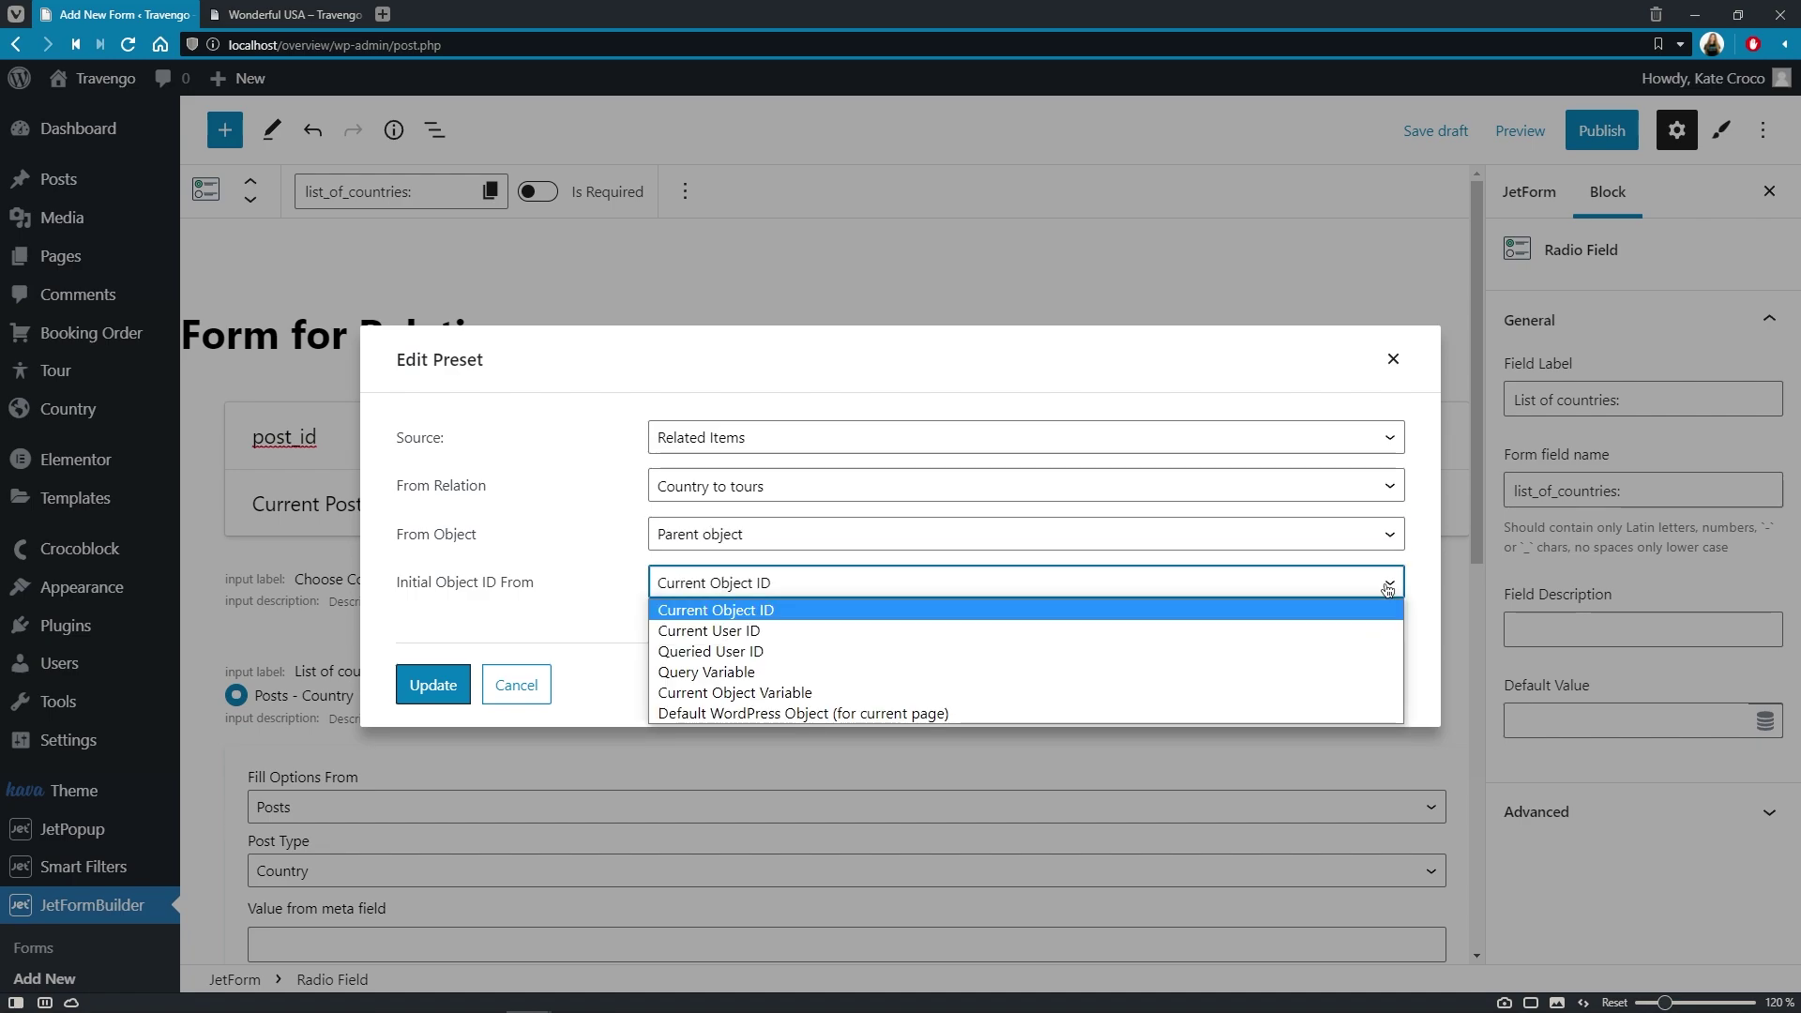
pyautogui.click(1387, 585)
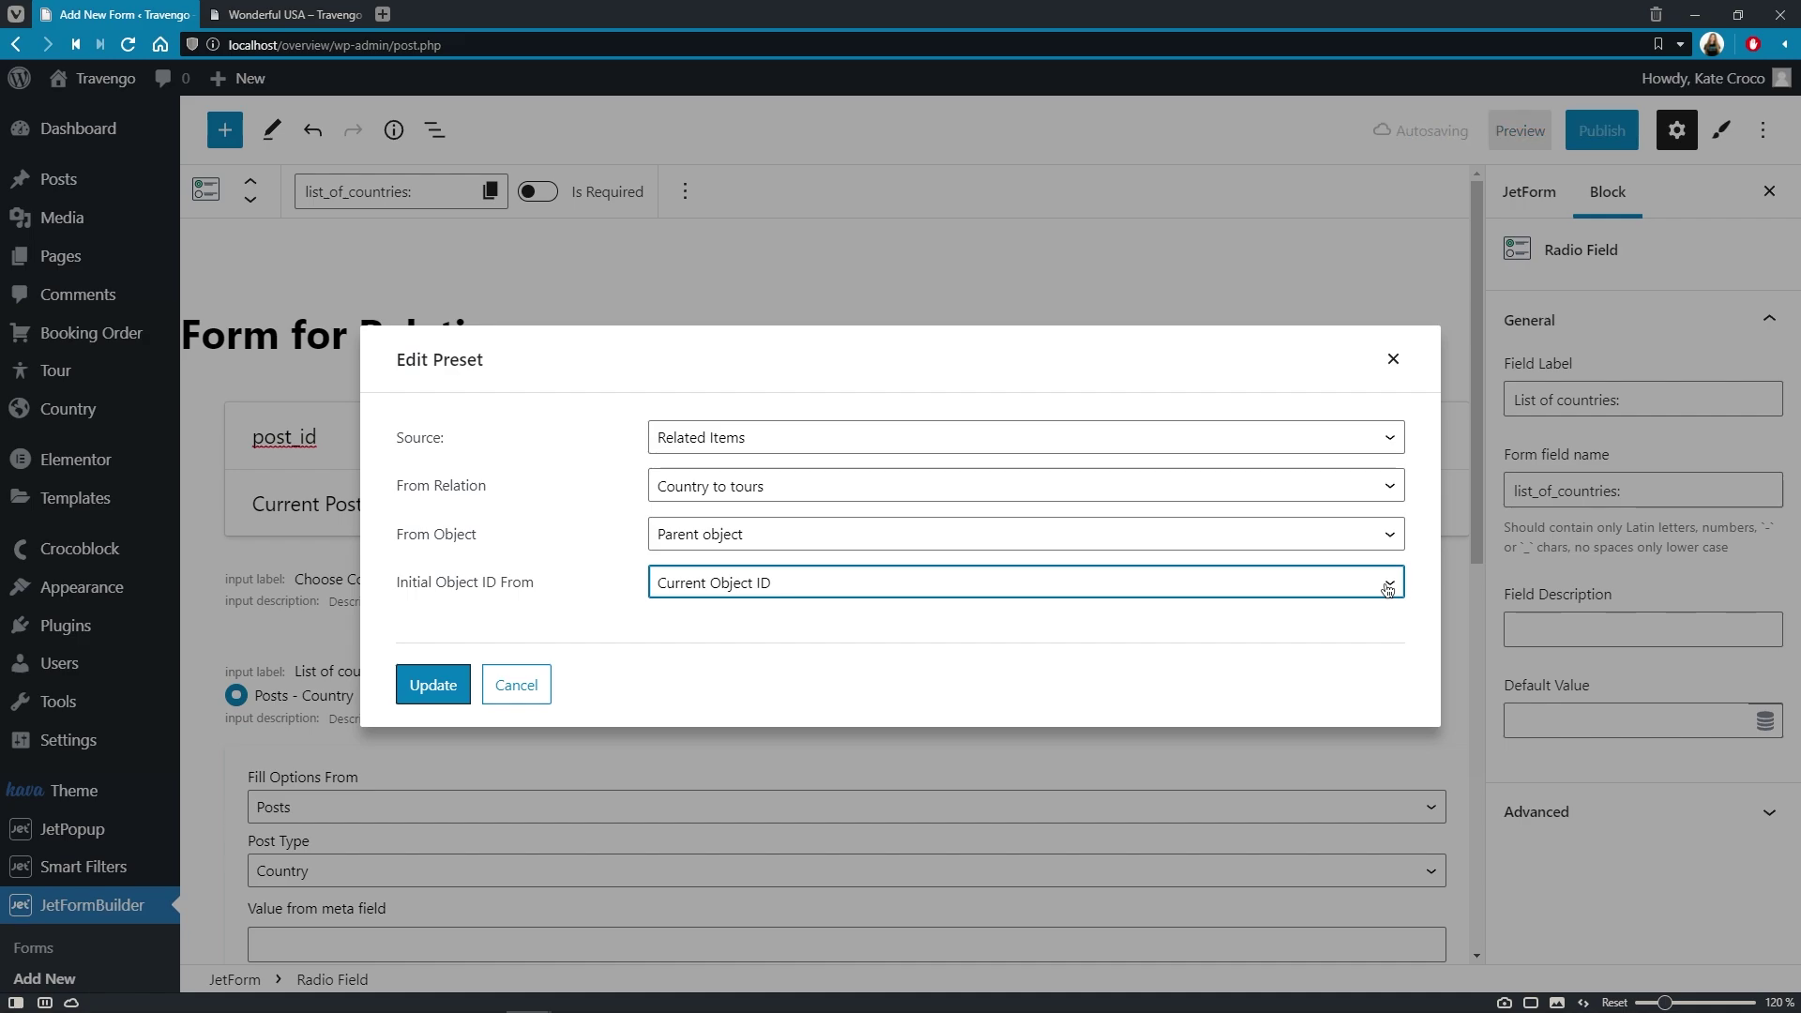
pyautogui.click(454, 688)
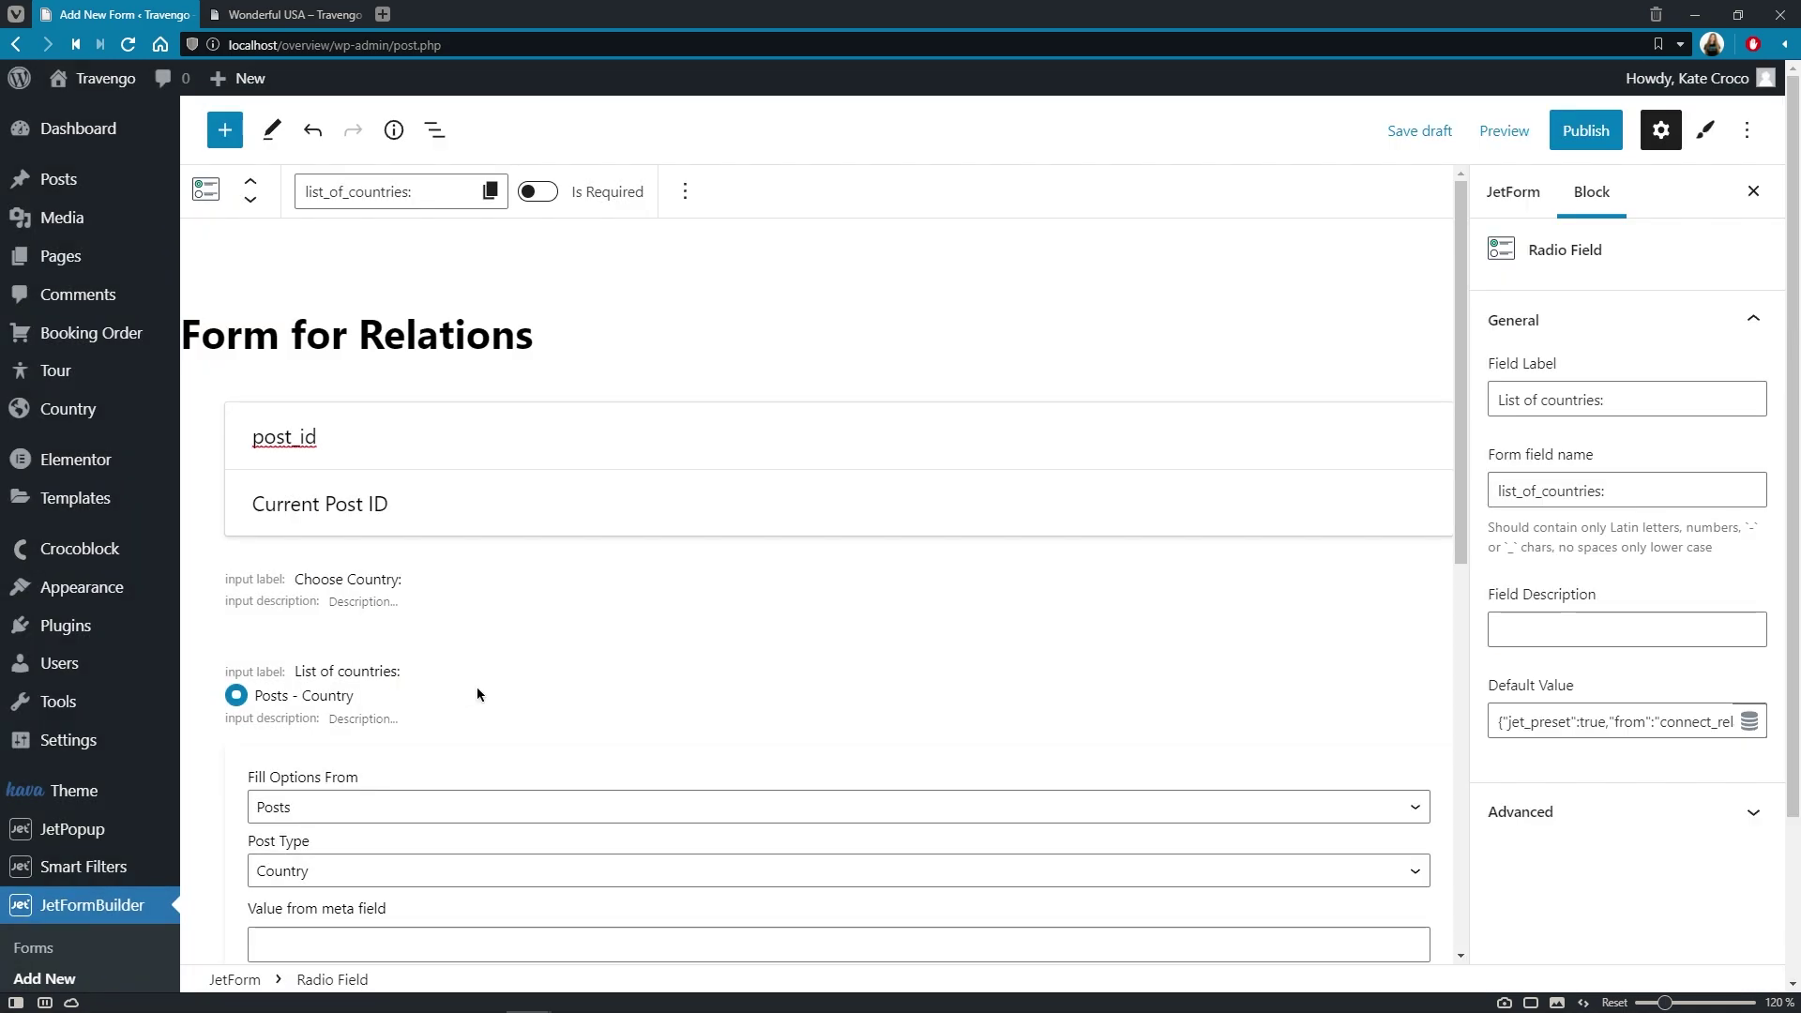
# Set the form's fields layout to Column and its submit type to AJAX.
pyautogui.click(1526, 195)
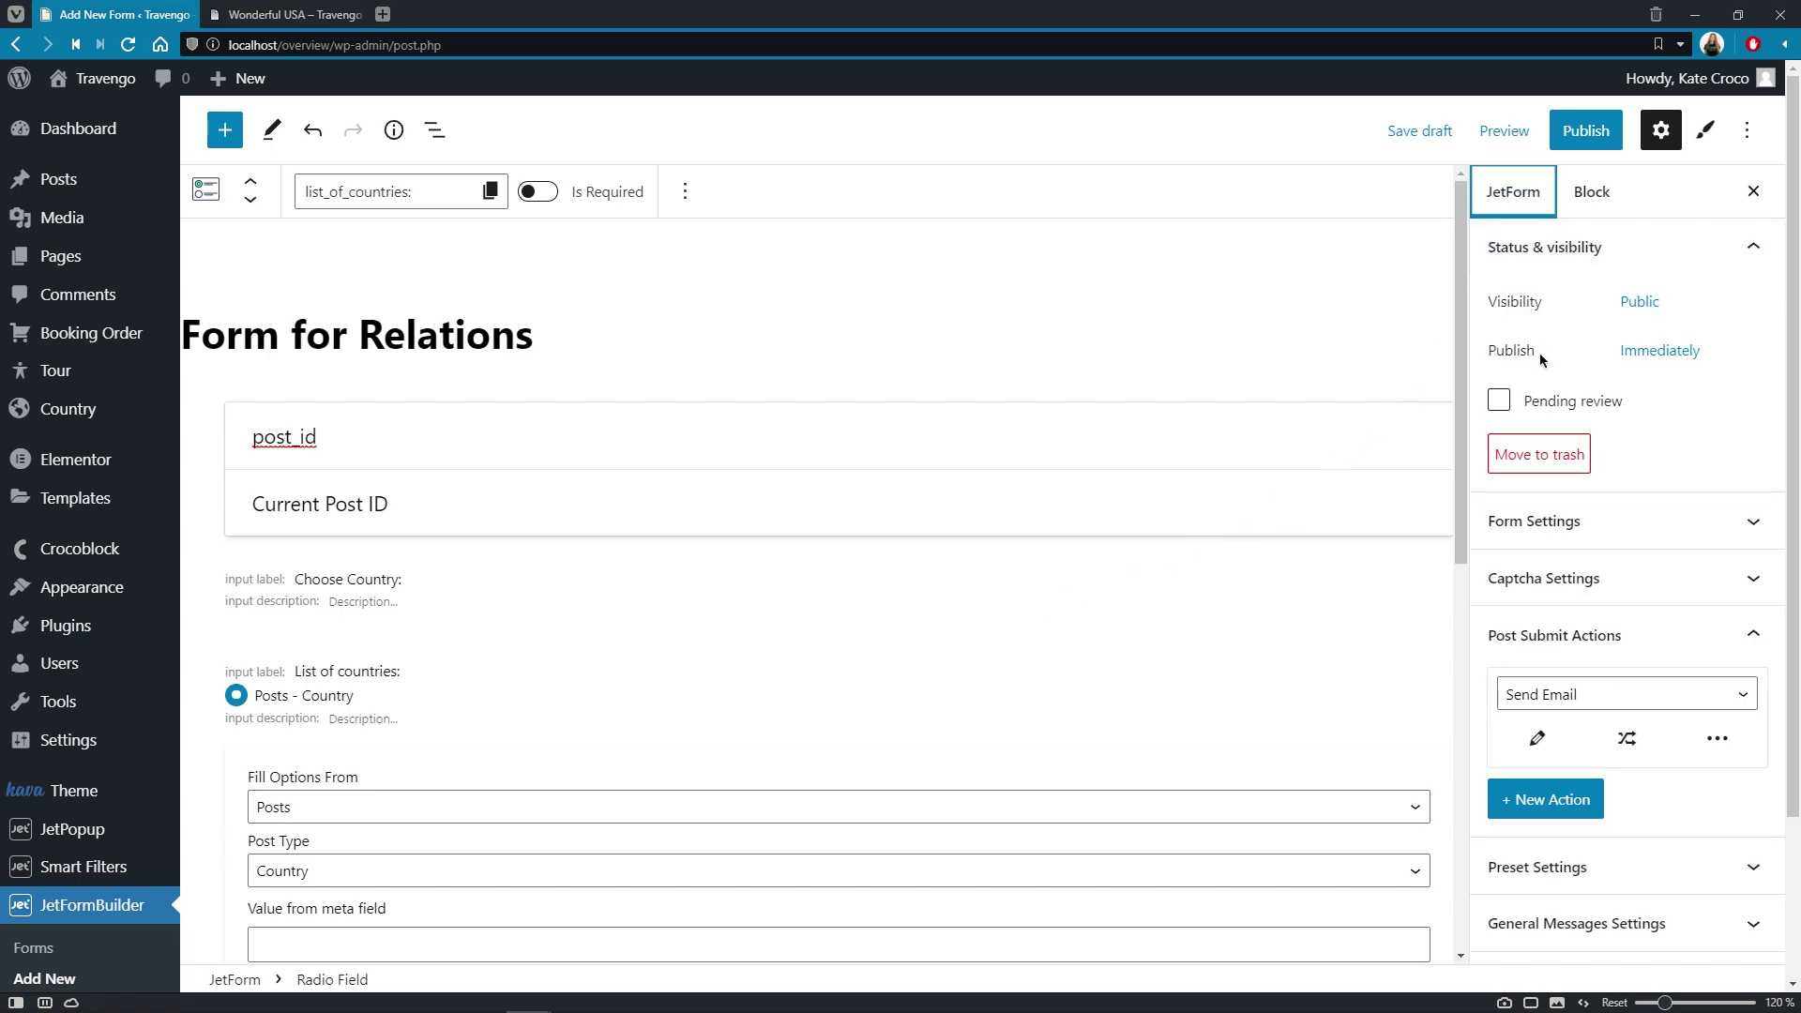
pyautogui.click(1754, 522)
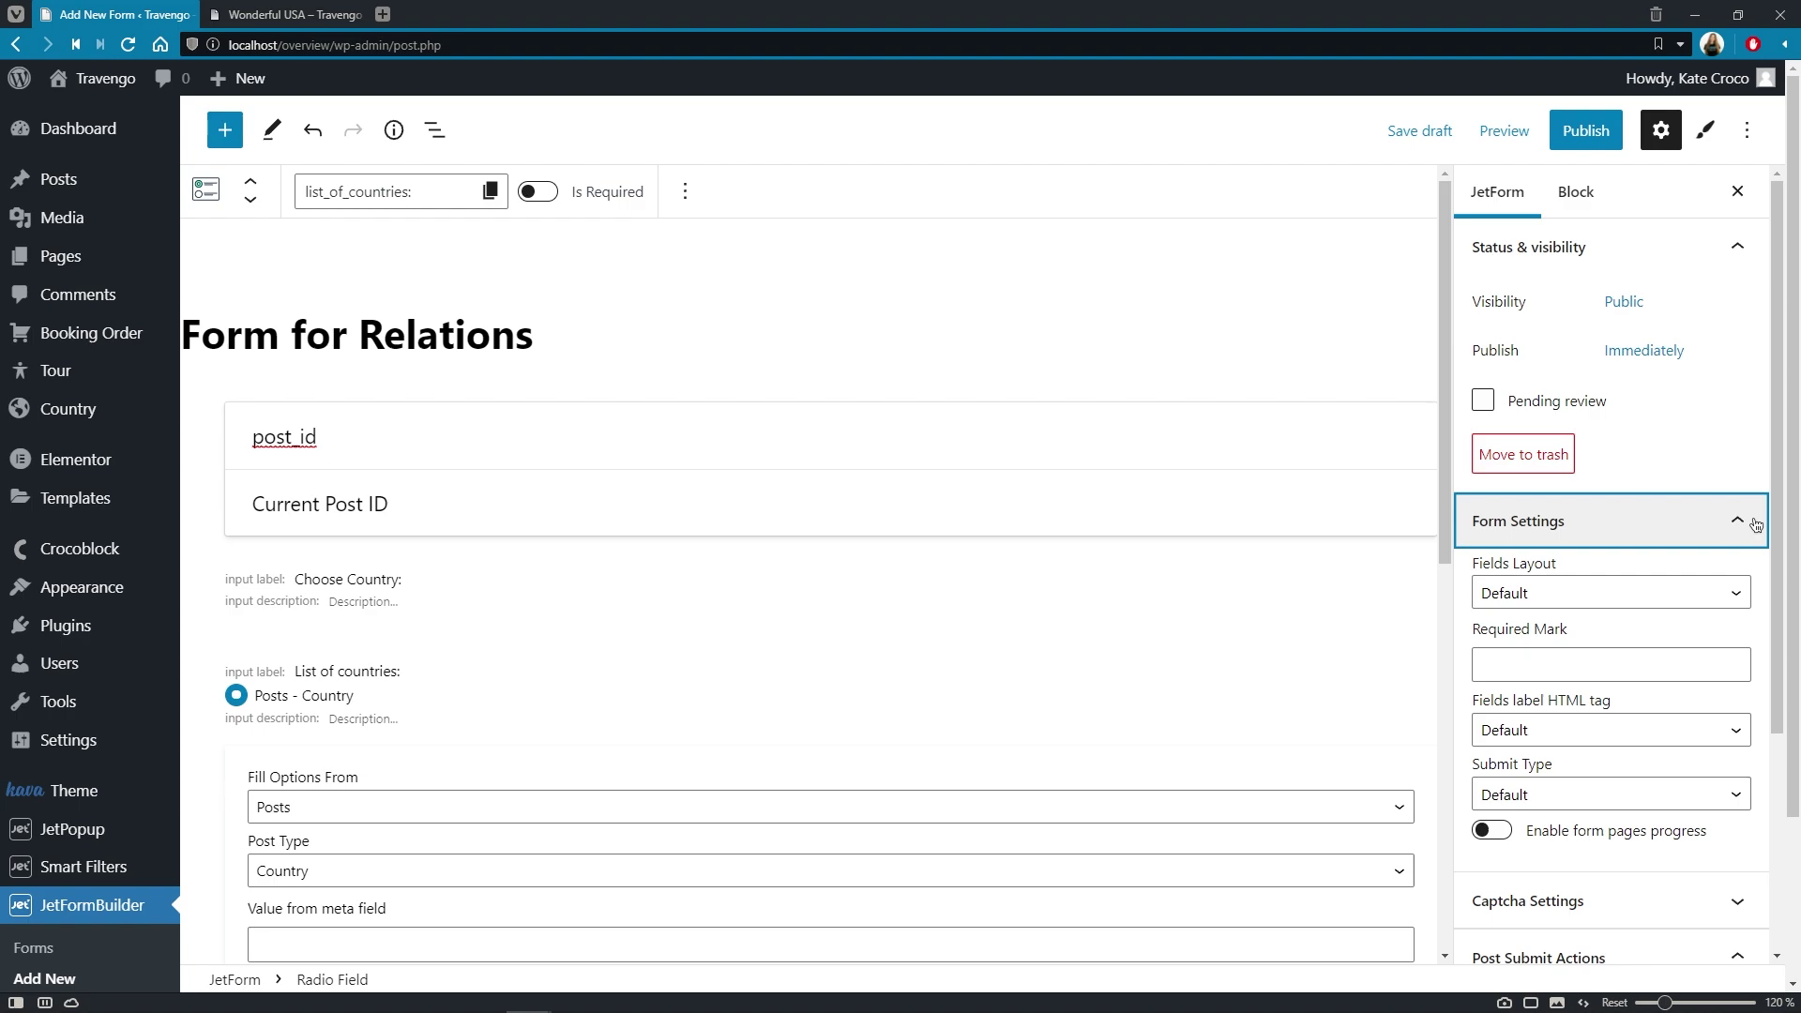
pyautogui.click(1739, 592)
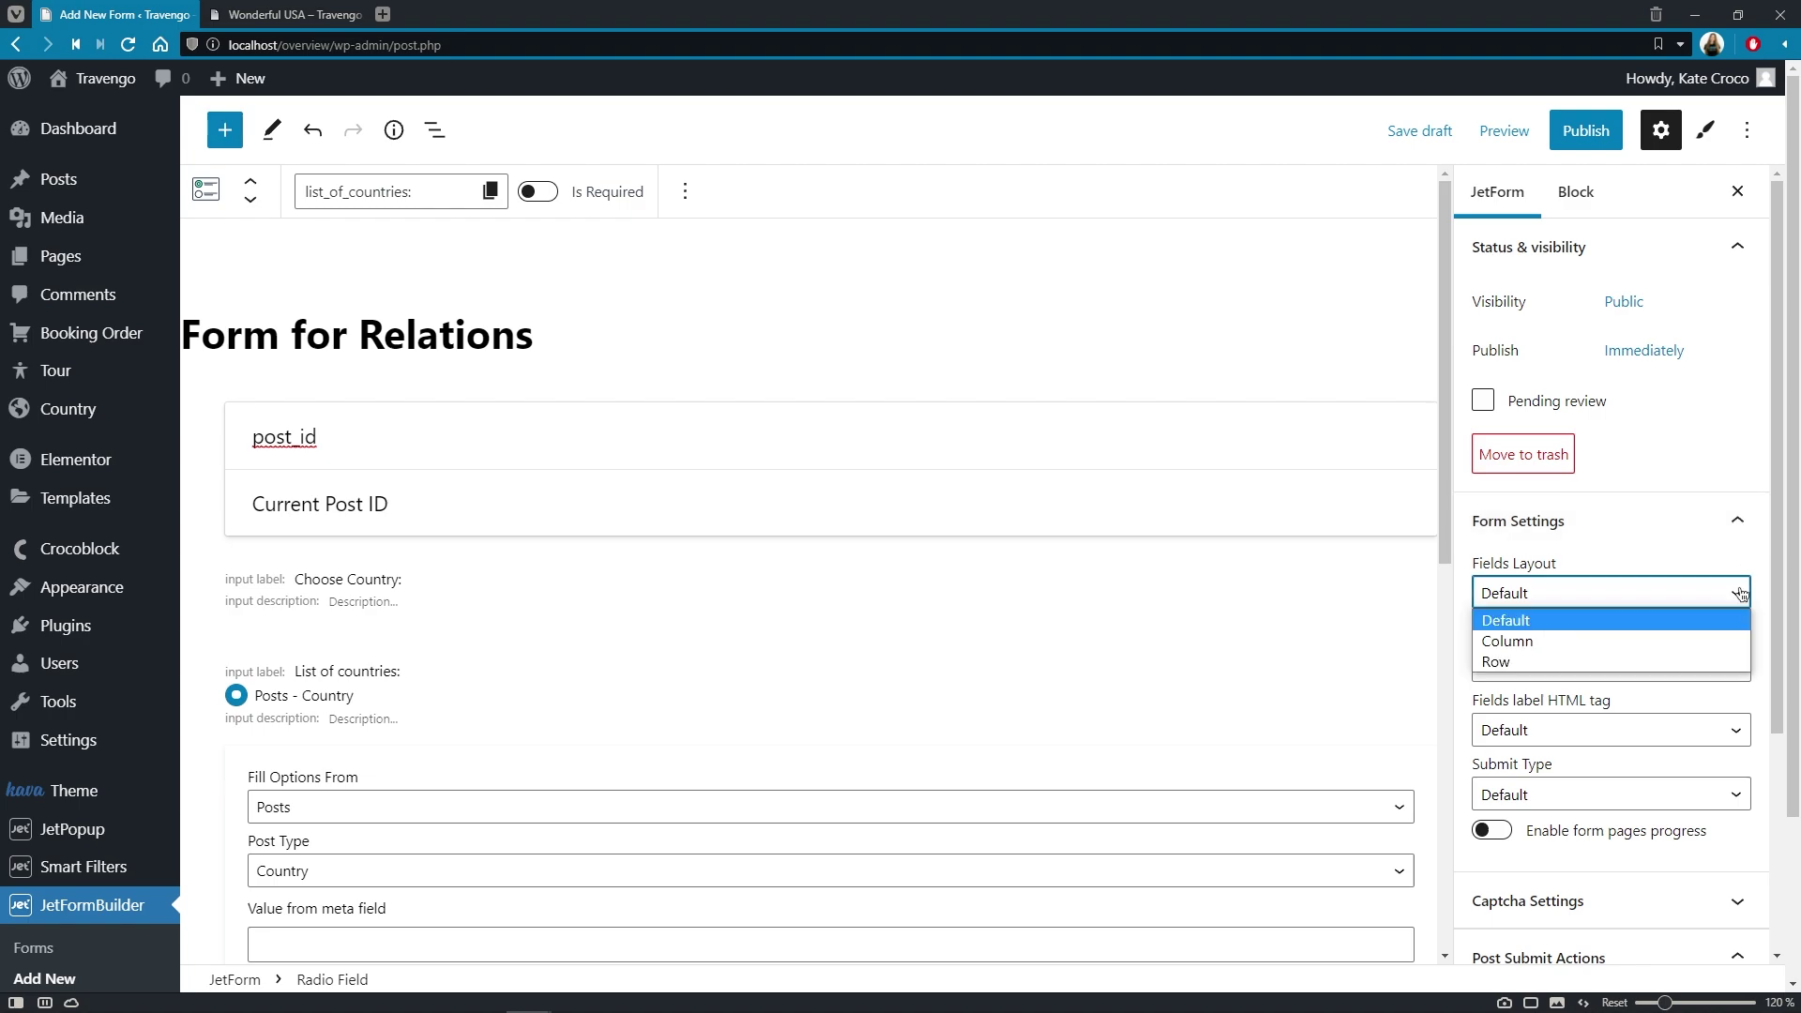
pyautogui.click(1734, 642)
pyautogui.click(1735, 793)
pyautogui.click(1731, 863)
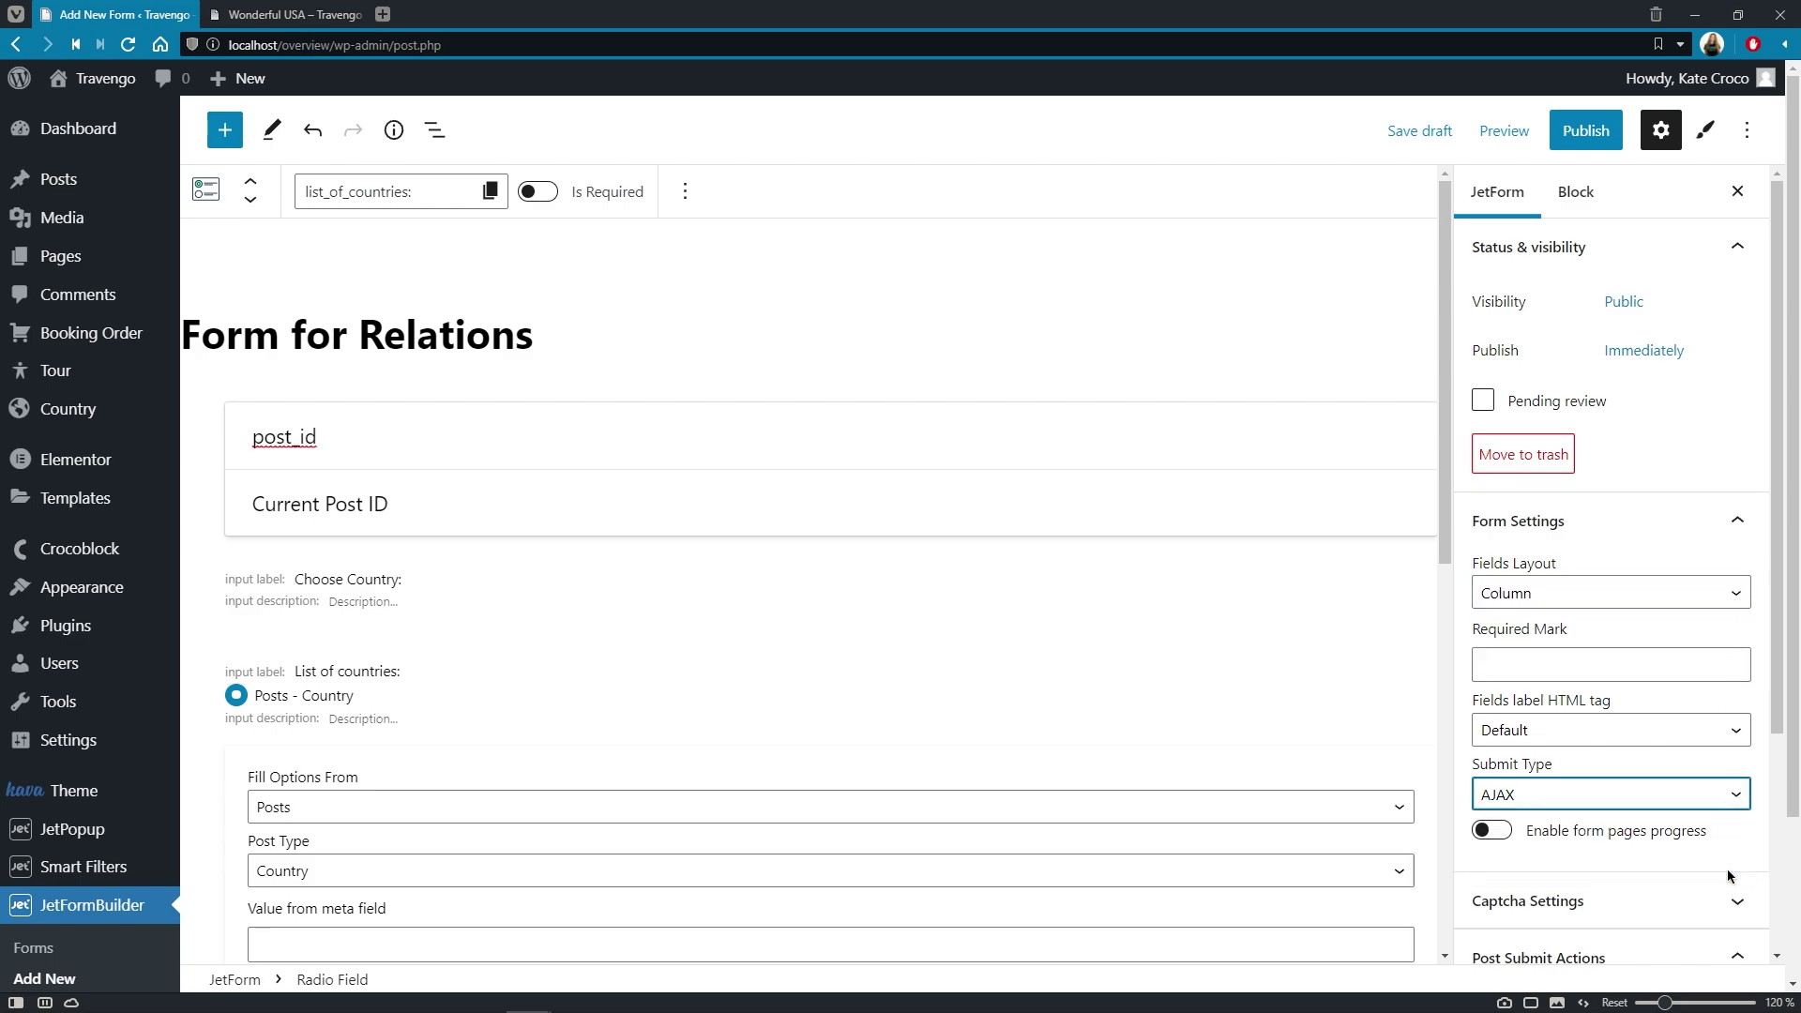
pyautogui.click(1737, 518)
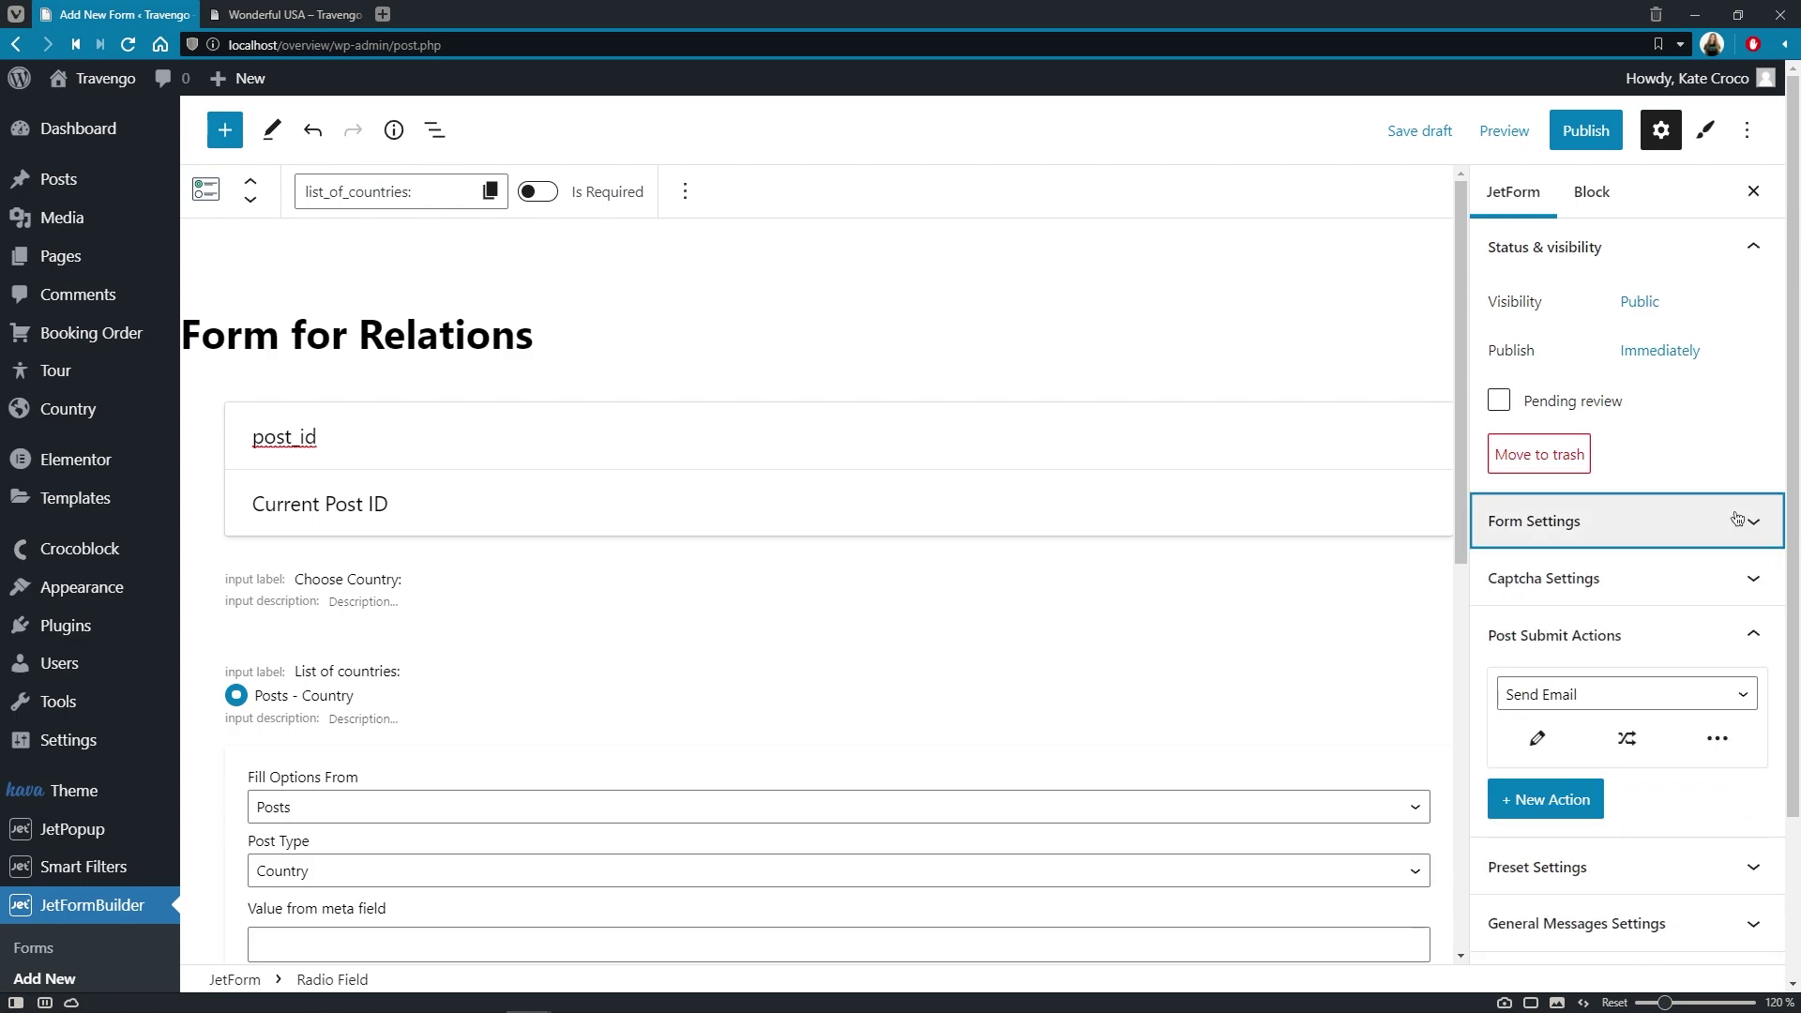
# Change the Send Email post submit action to Connect Relation Items and assign it the Country to tours relation.
pyautogui.click(1745, 698)
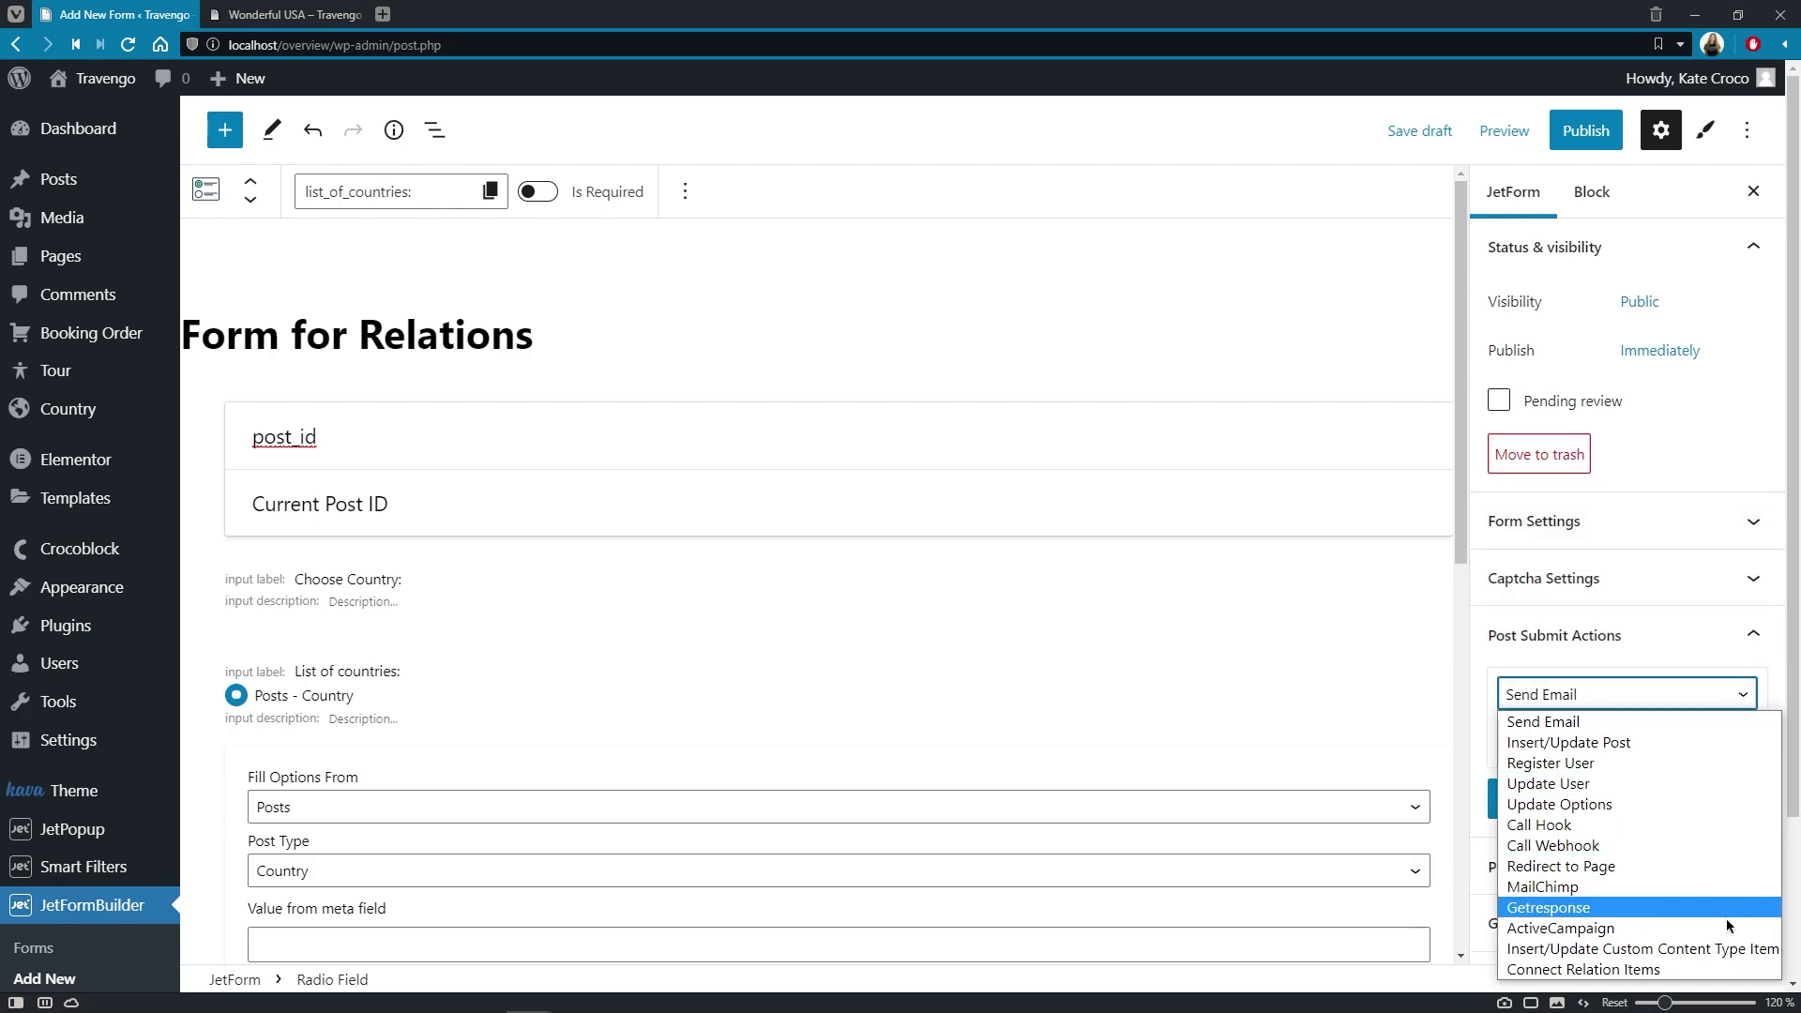
pyautogui.click(1731, 970)
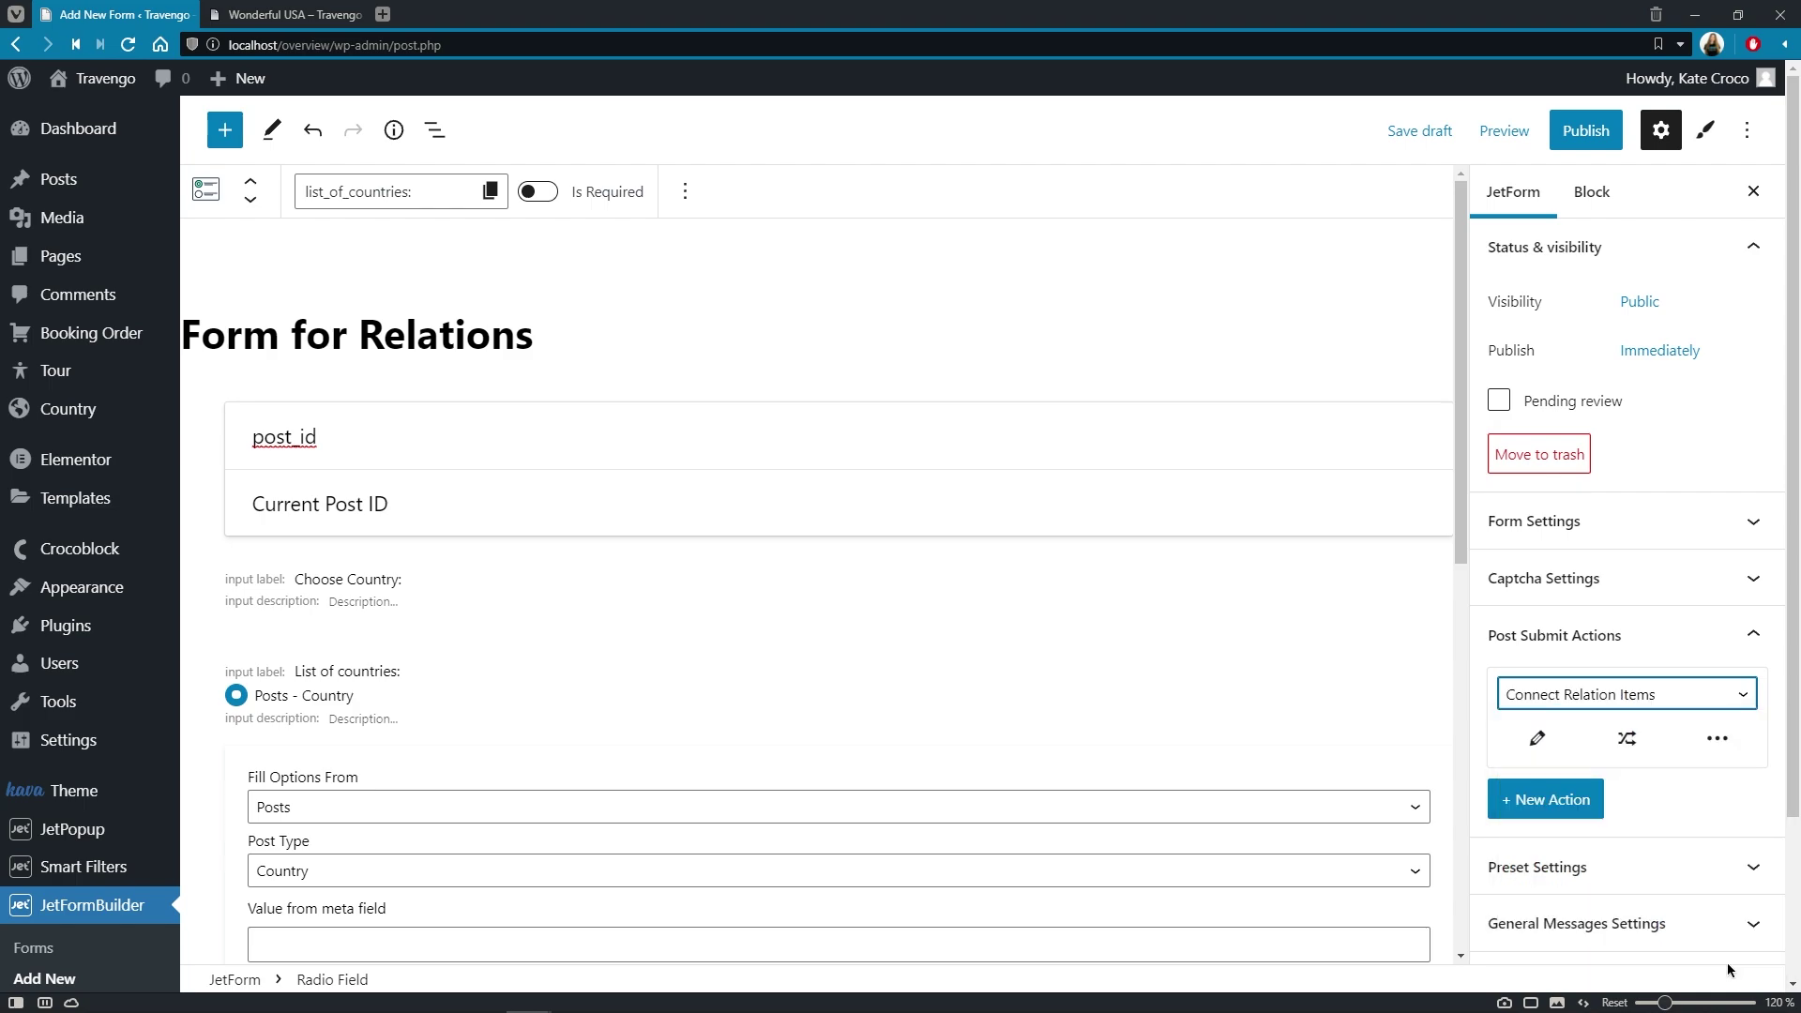
pyautogui.click(1537, 747)
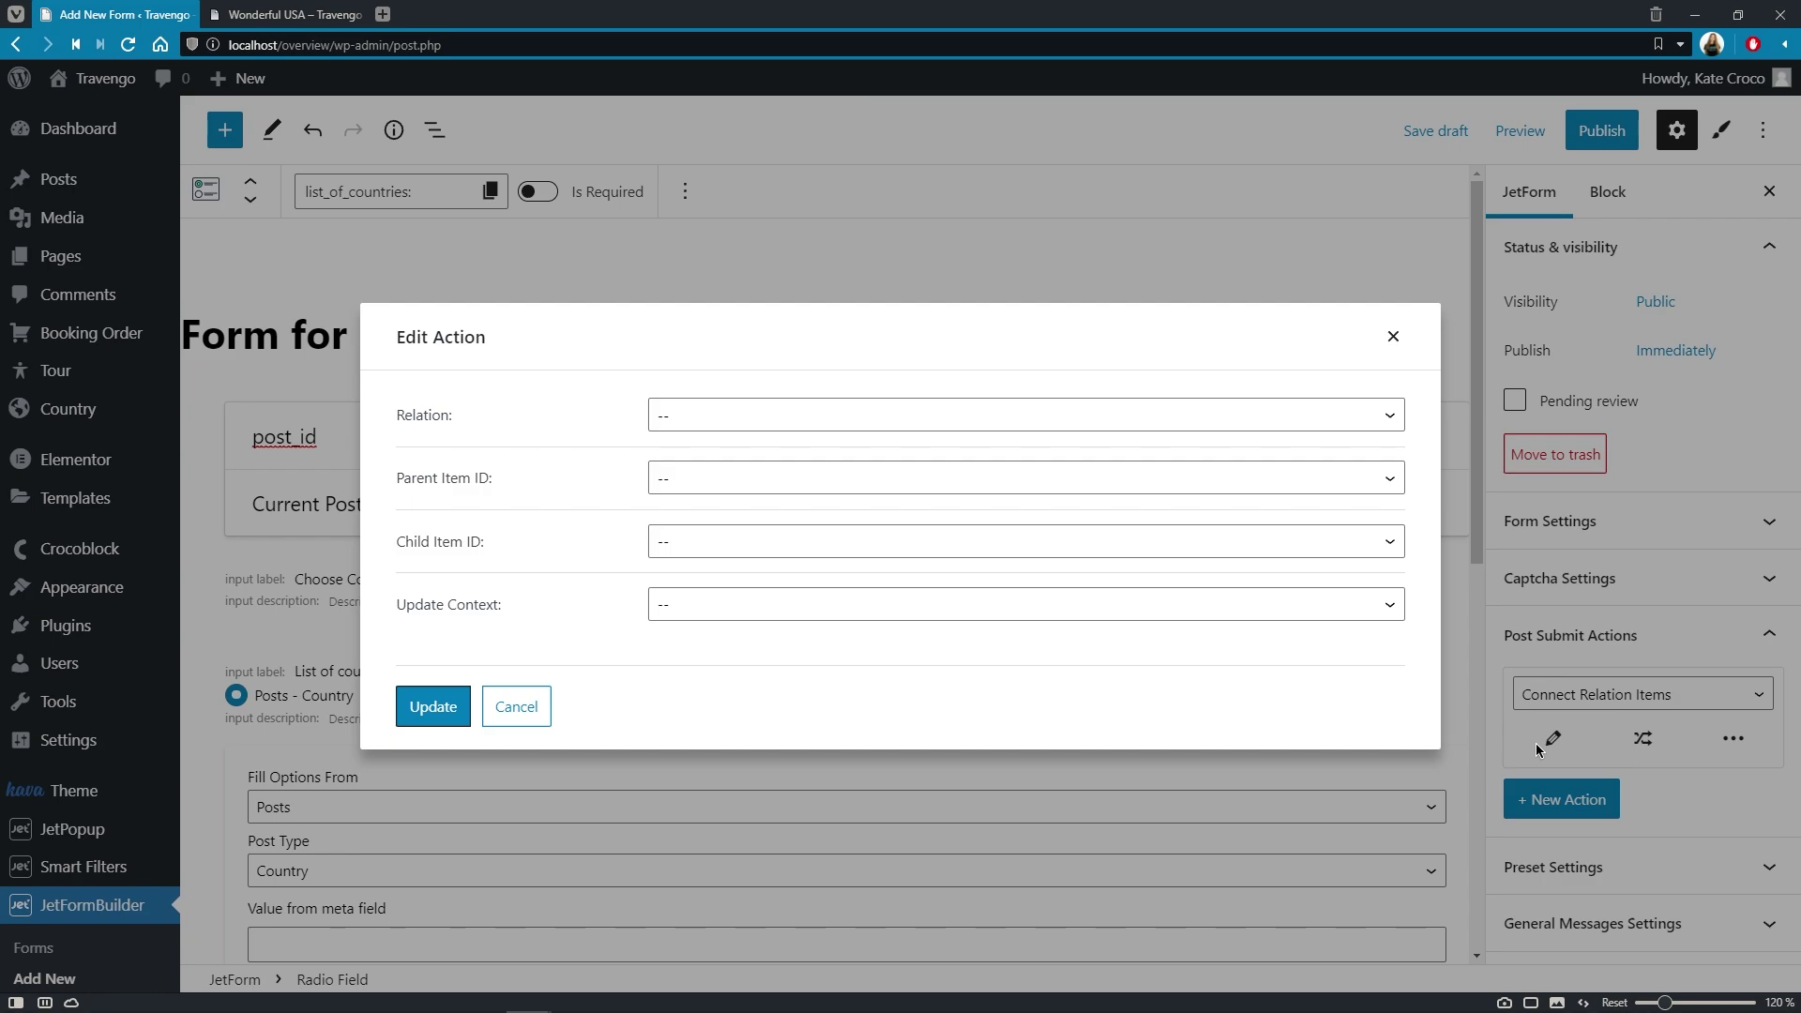
pyautogui.click(1391, 421)
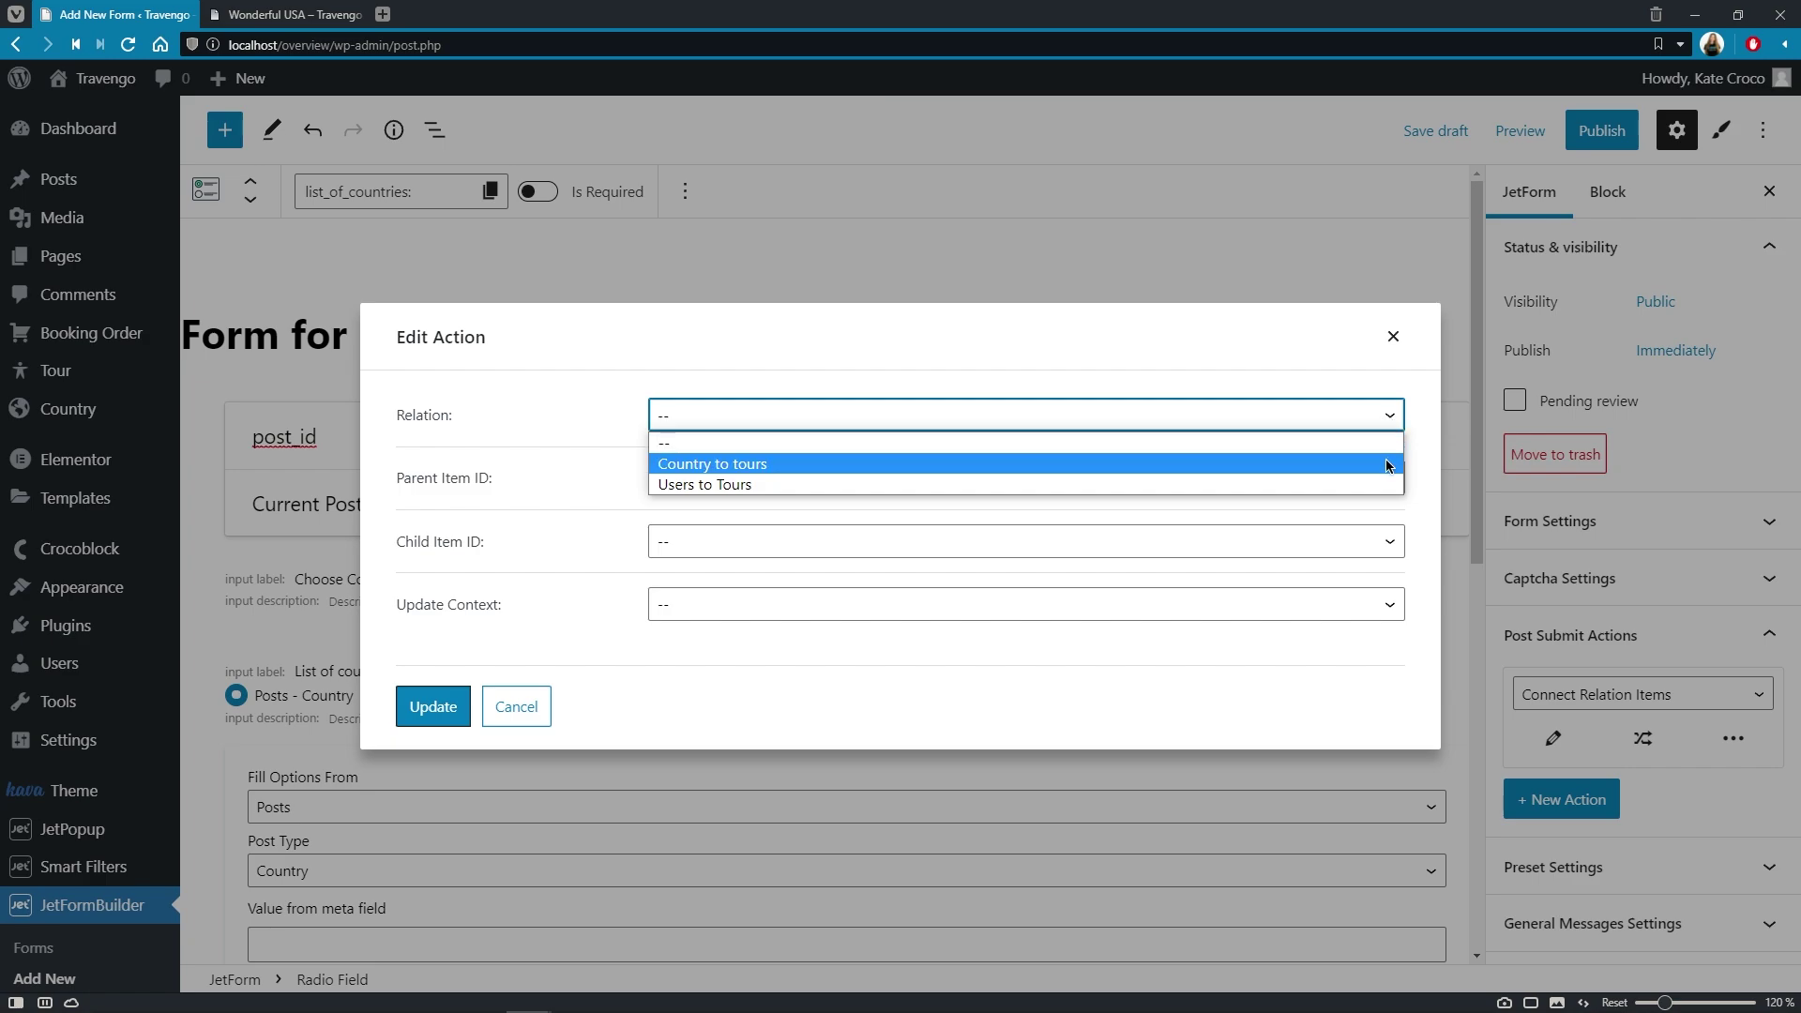
pyautogui.click(1387, 464)
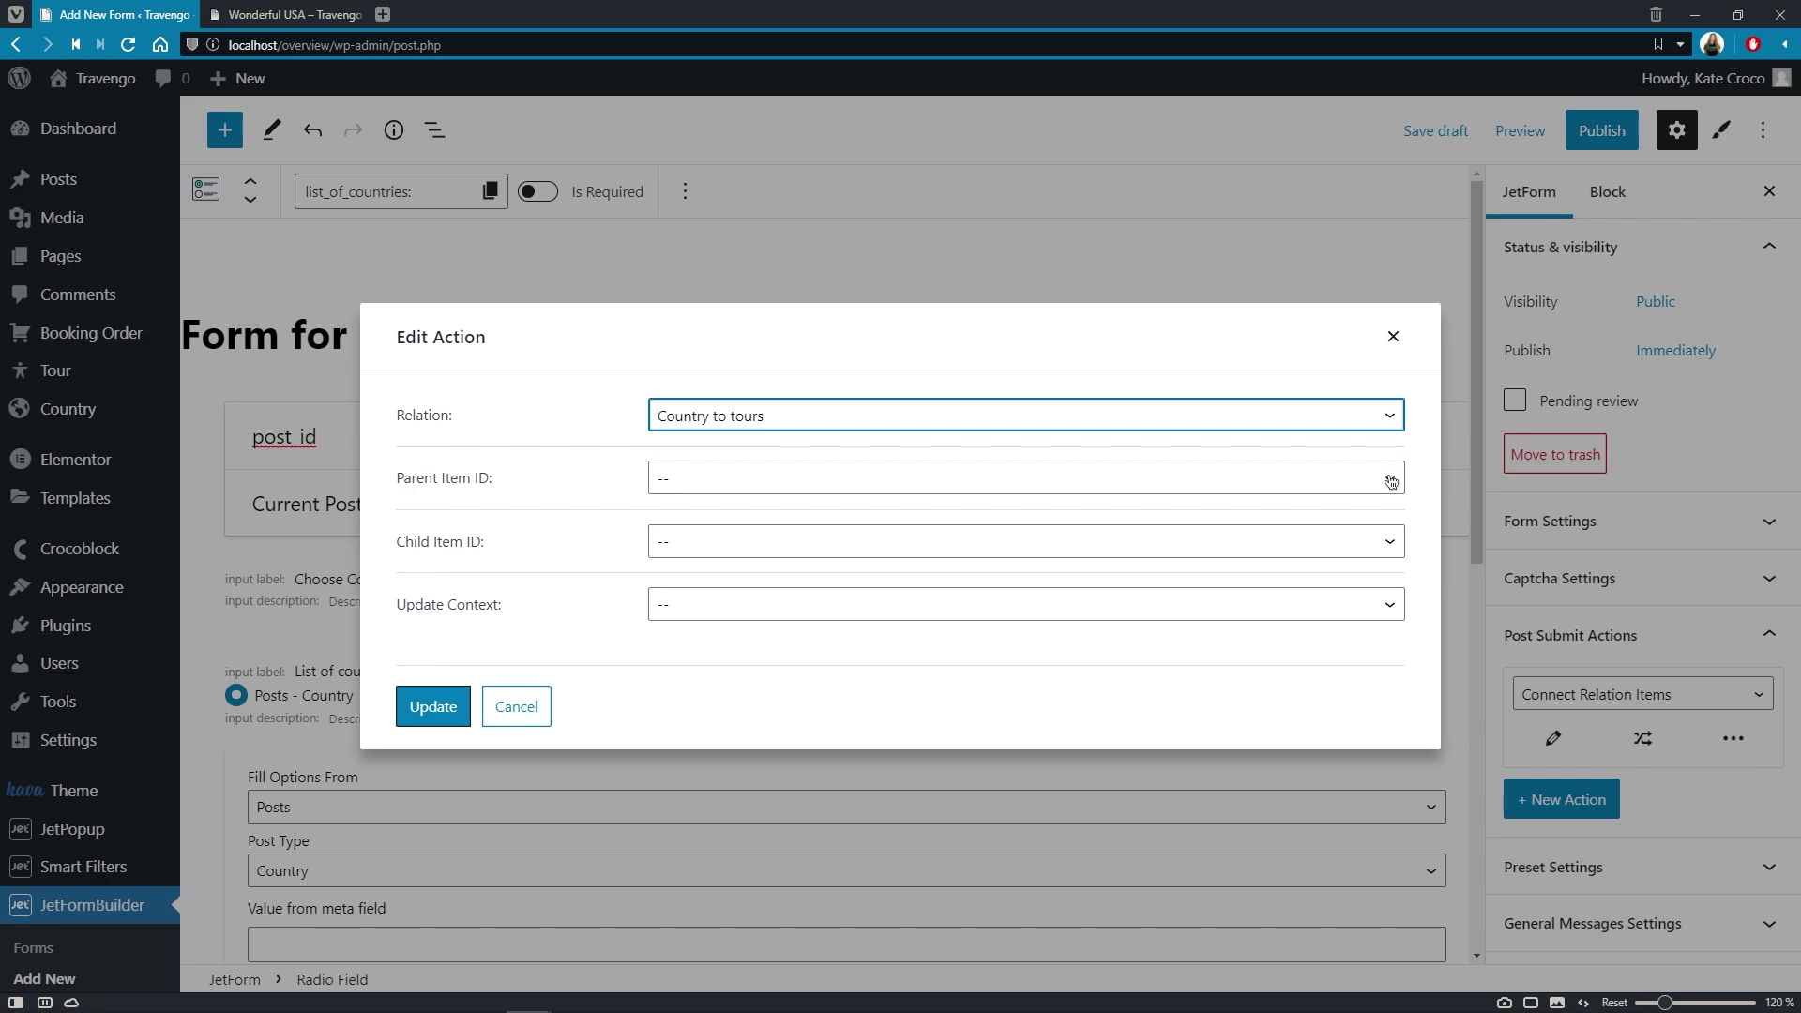
# Use "List of countries:" as the action's parent item ID and post_id as its child item ID, updating parent items for the child object.
pyautogui.click(1390, 480)
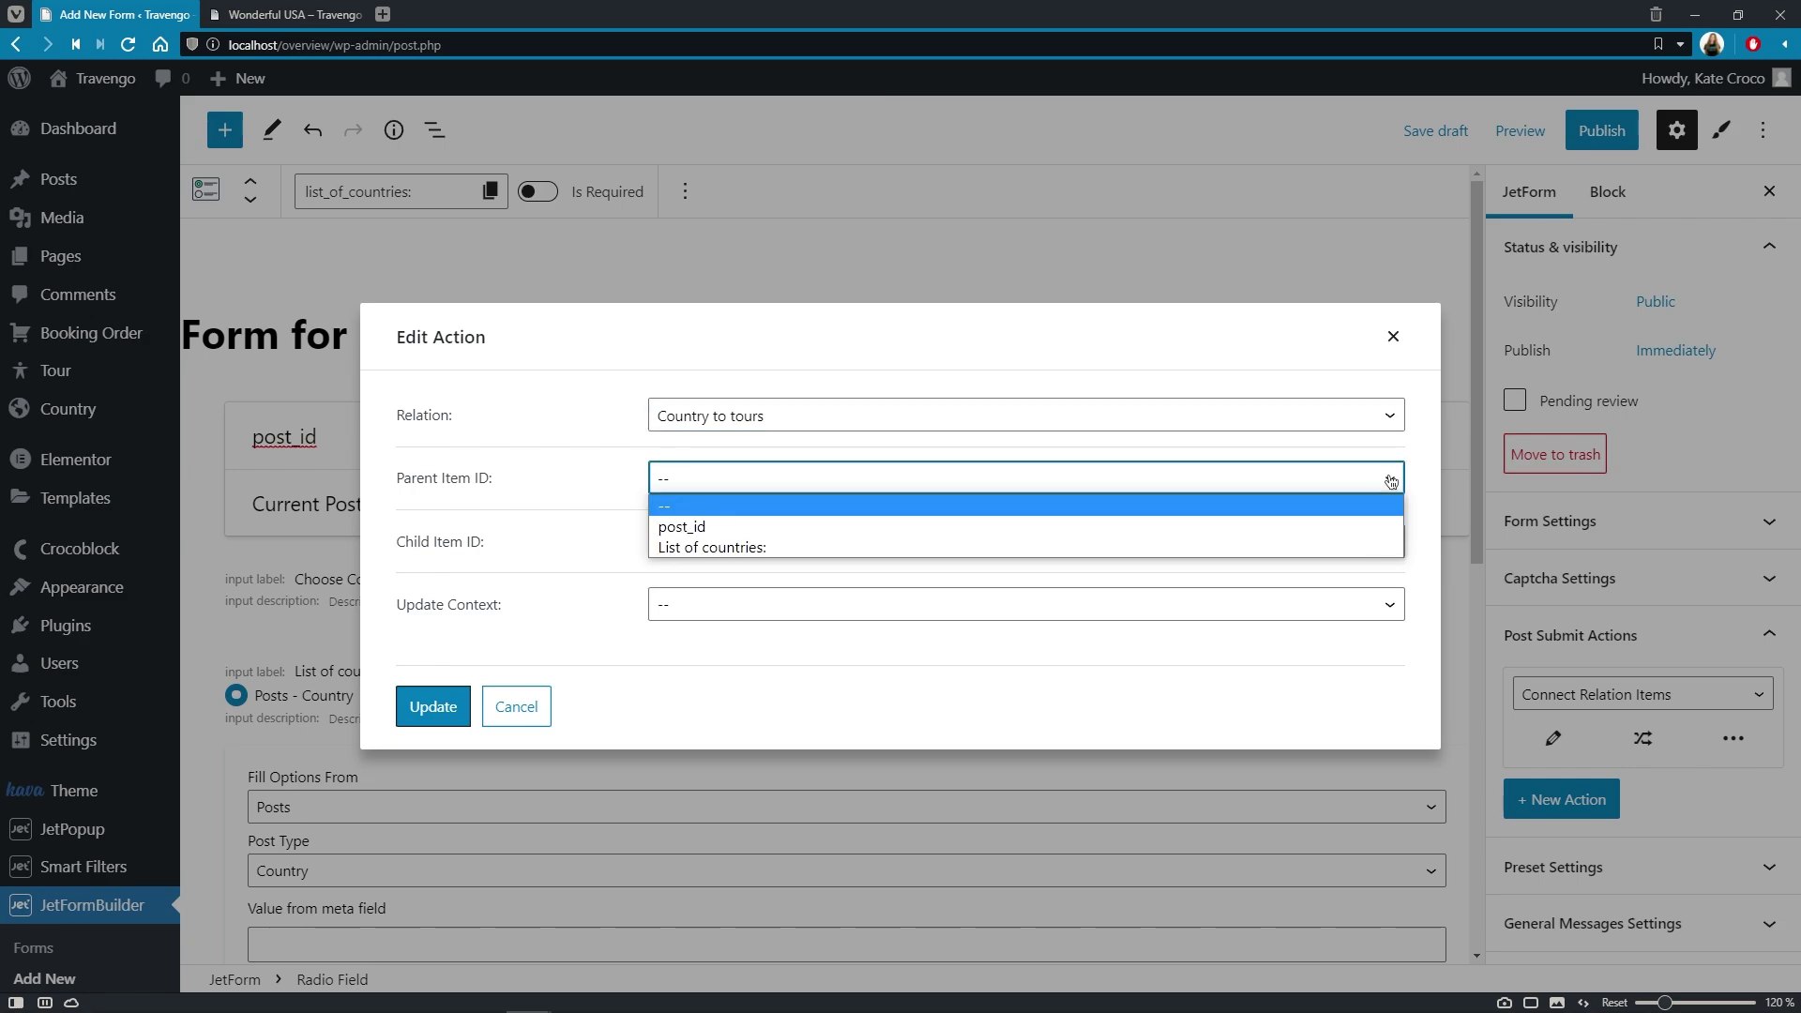
pyautogui.click(1389, 549)
pyautogui.click(1390, 557)
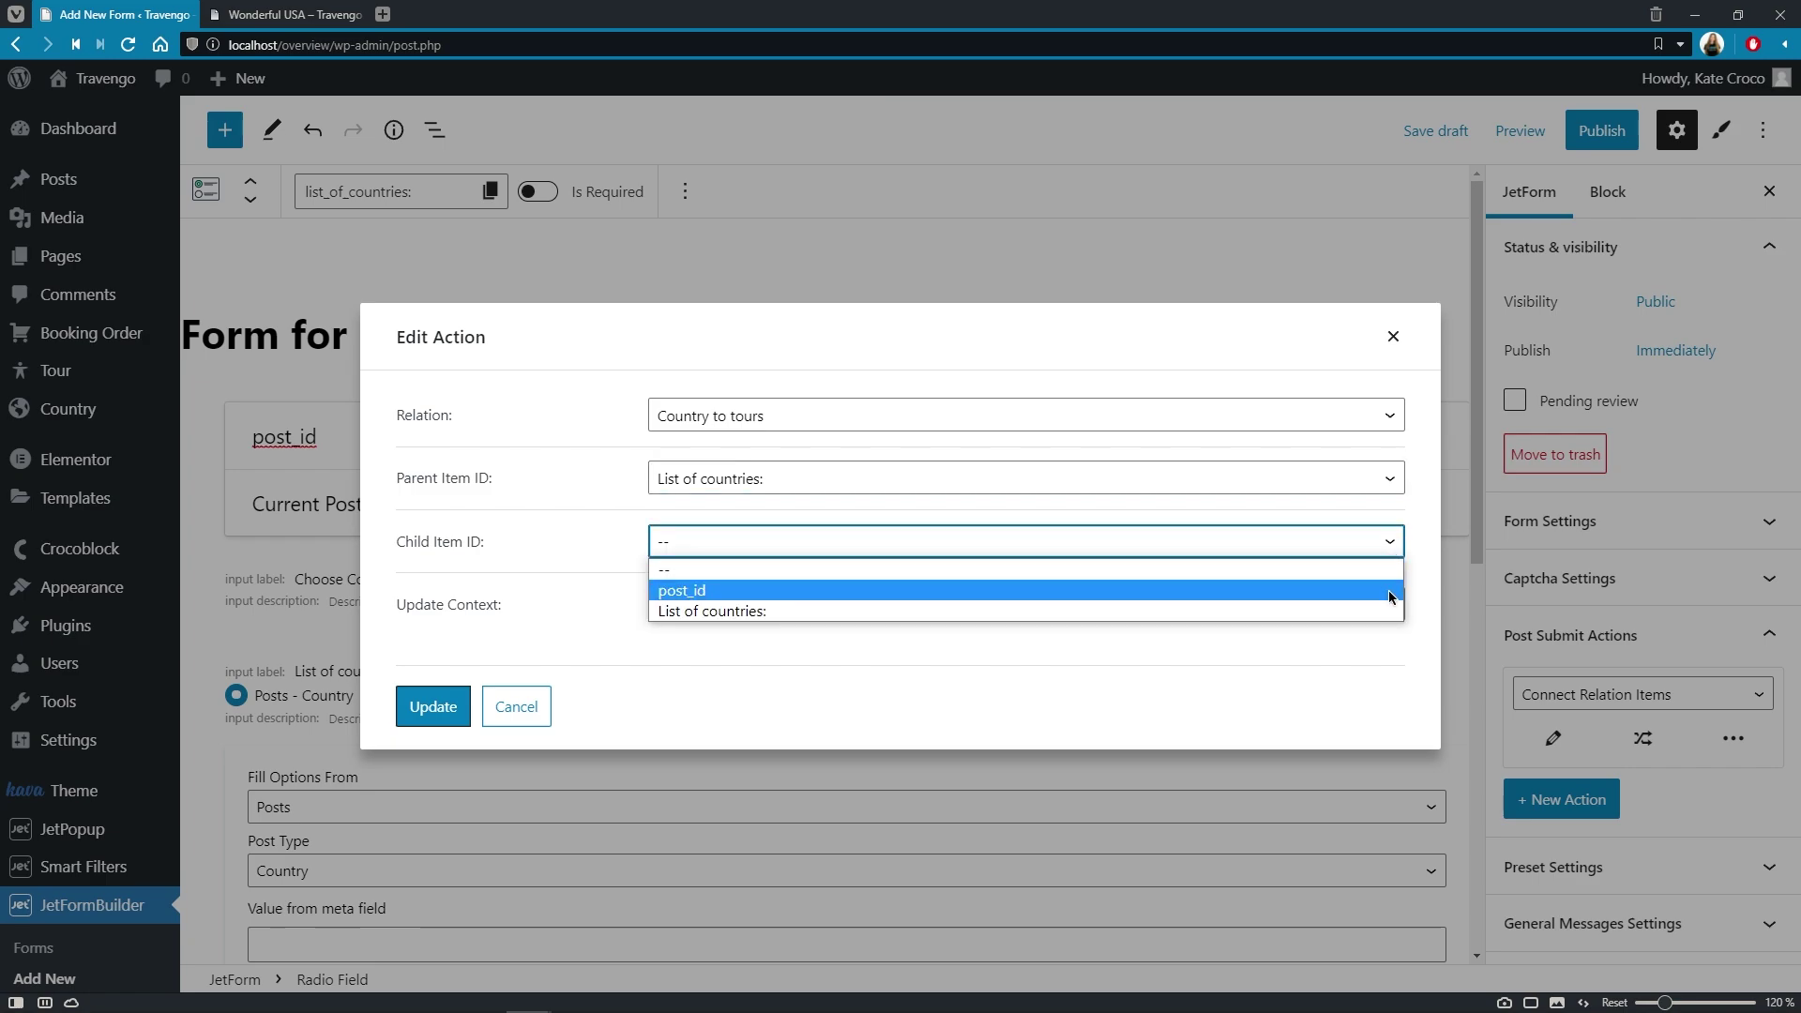
pyautogui.click(1390, 591)
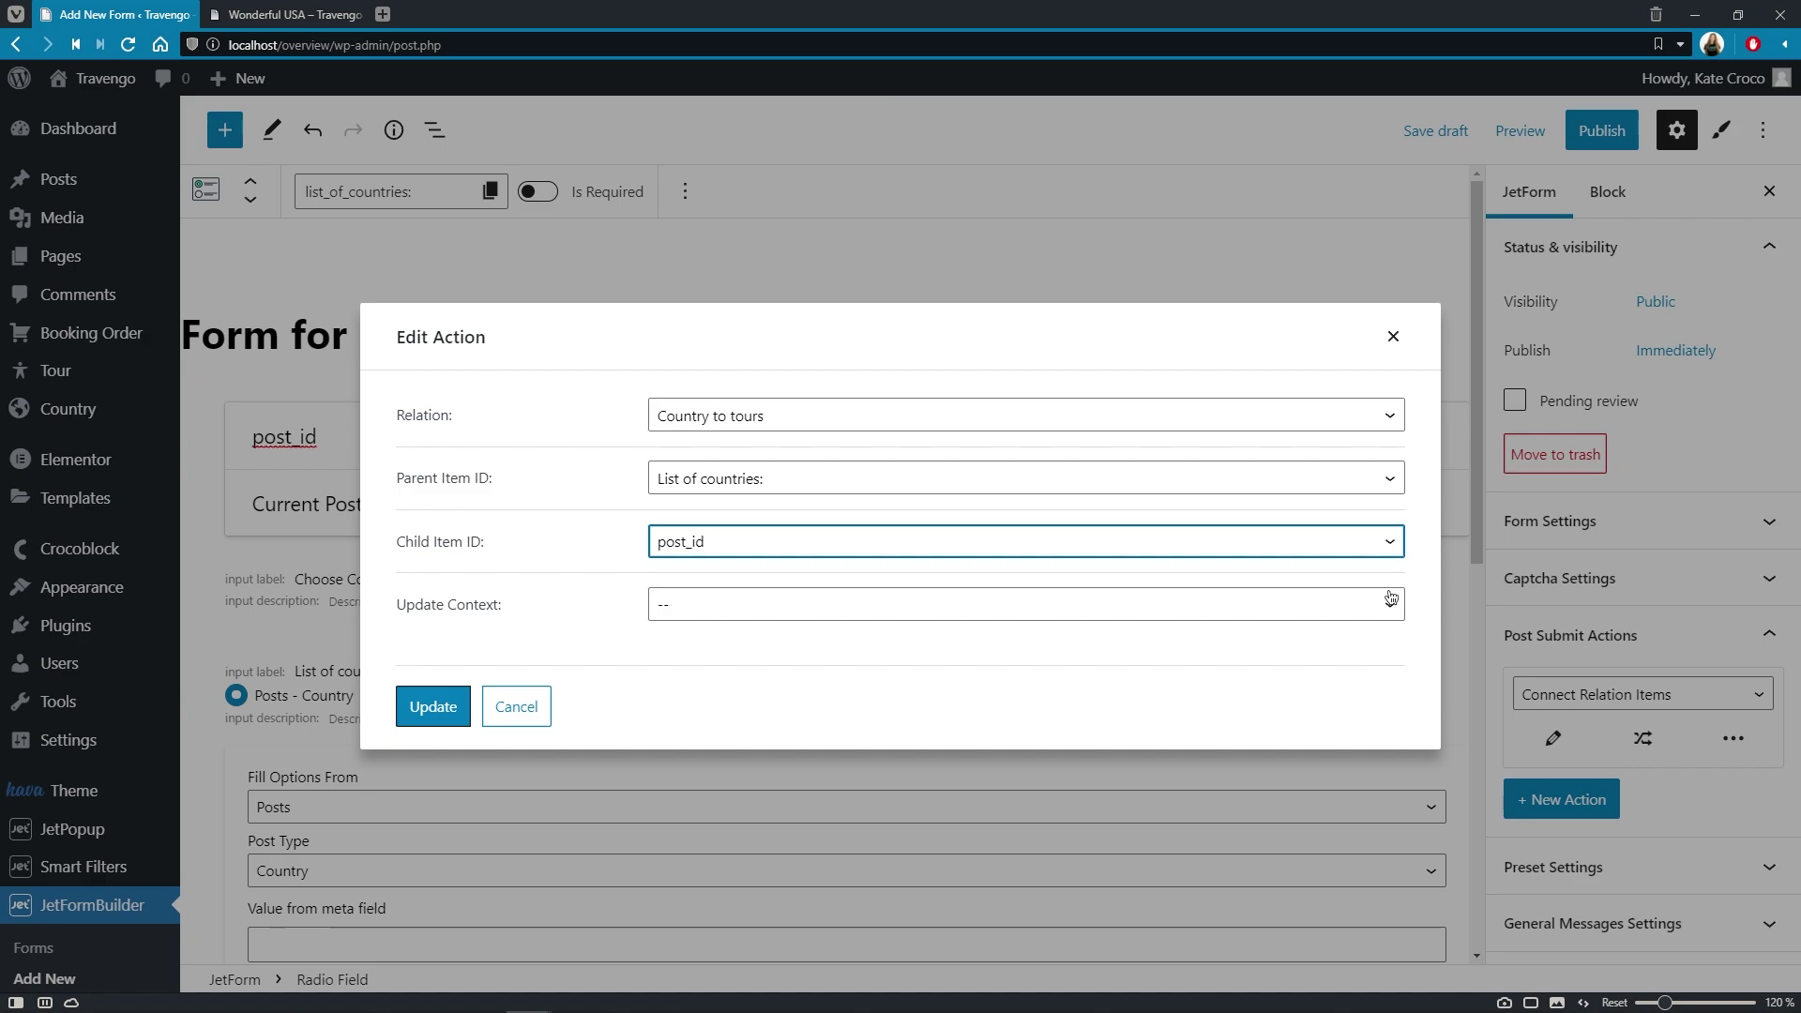
pyautogui.click(1393, 604)
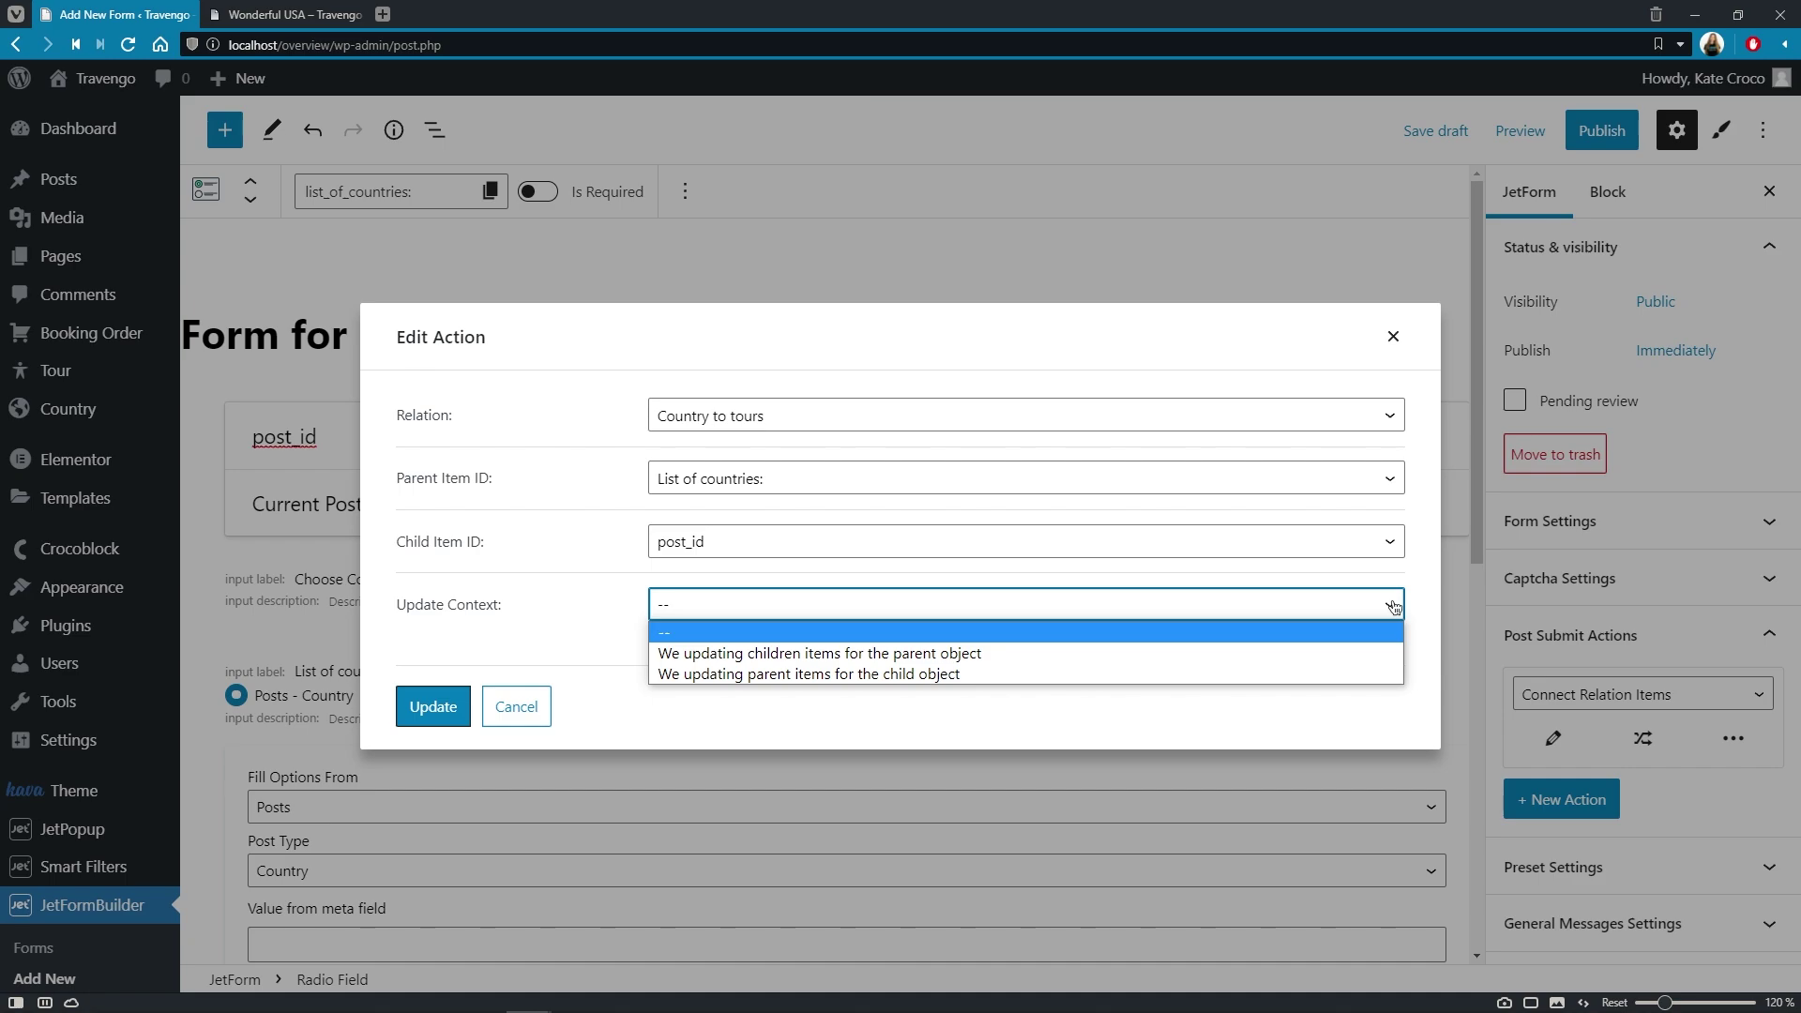
pyautogui.click(1376, 684)
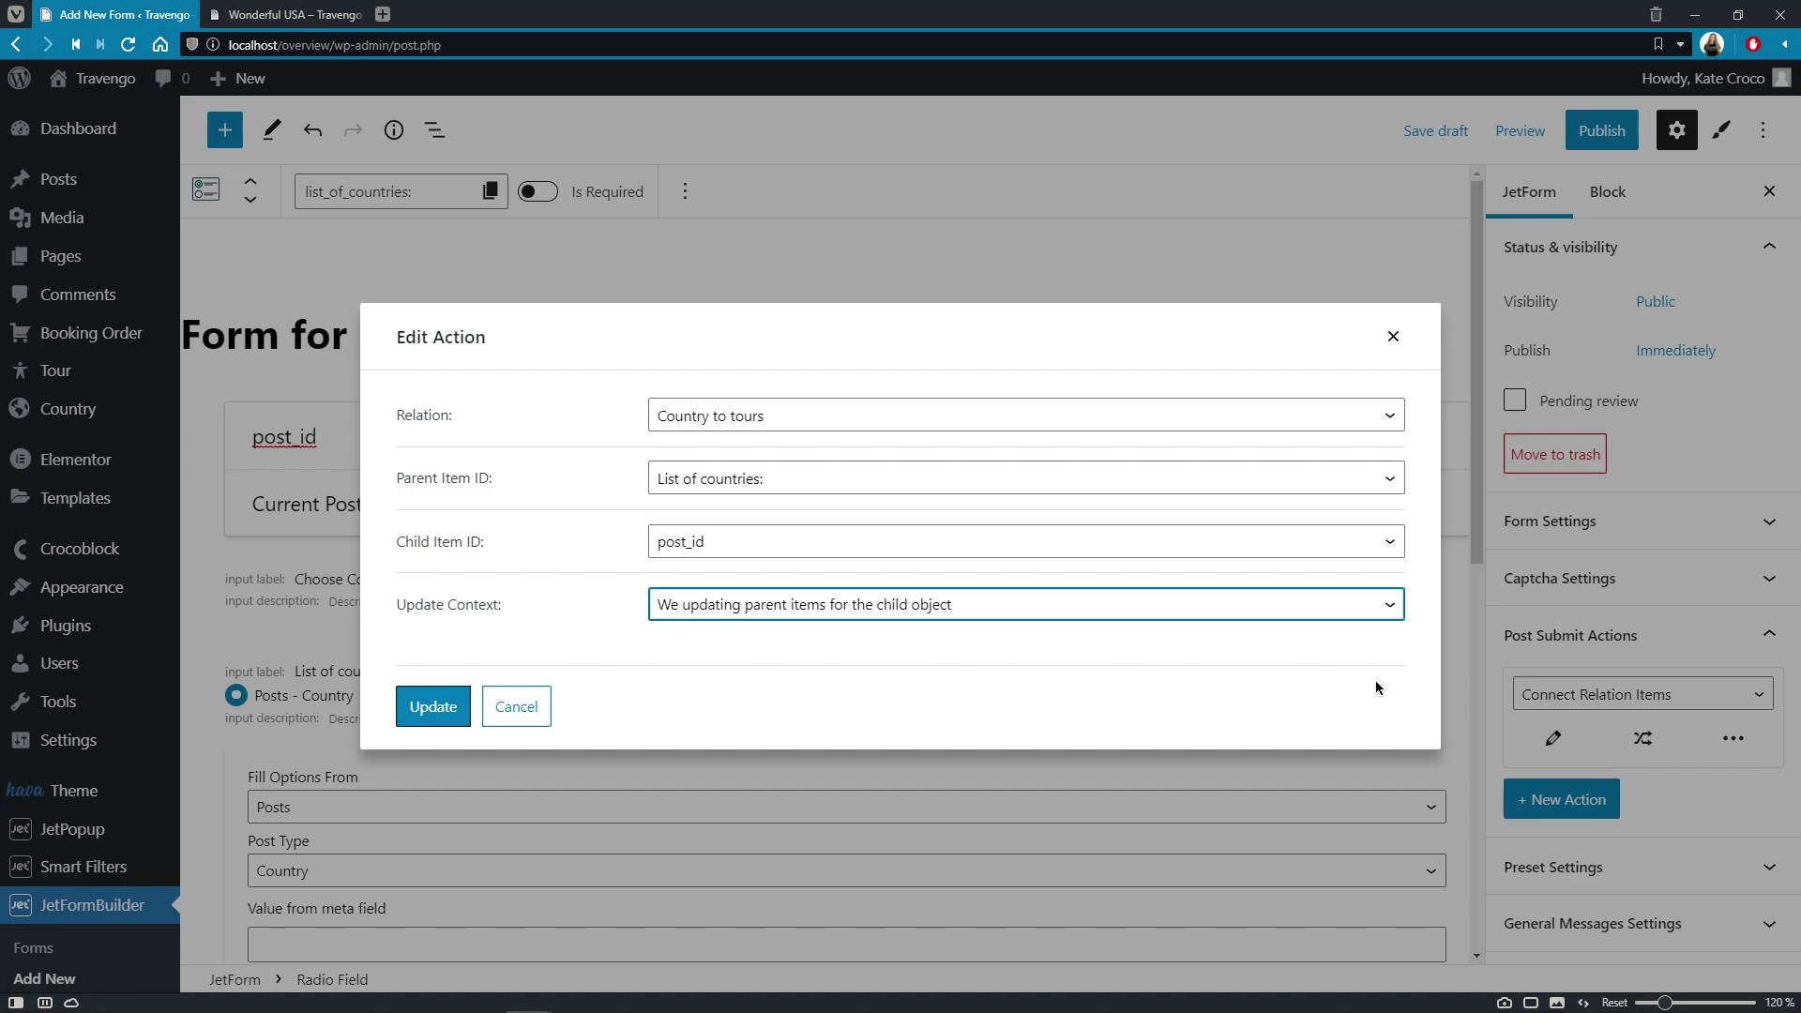
pyautogui.click(432, 707)
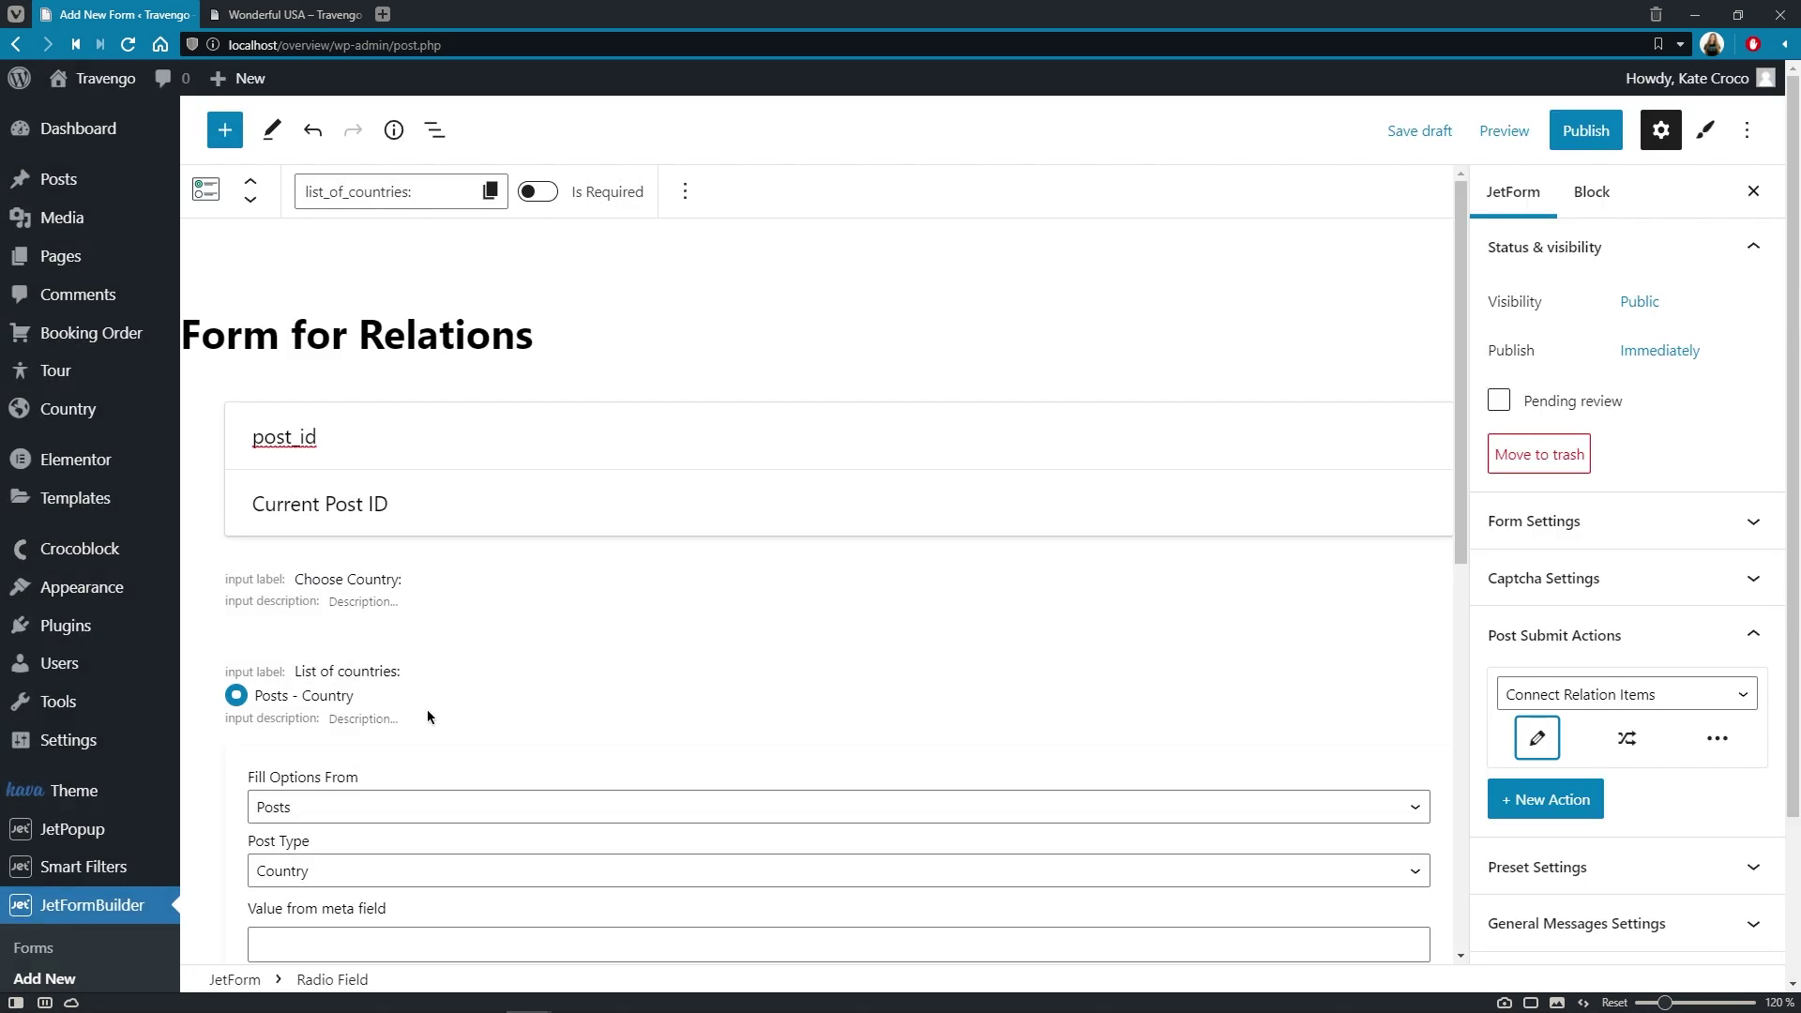
# Publish the "Form for Relations" form.
pyautogui.click(1602, 143)
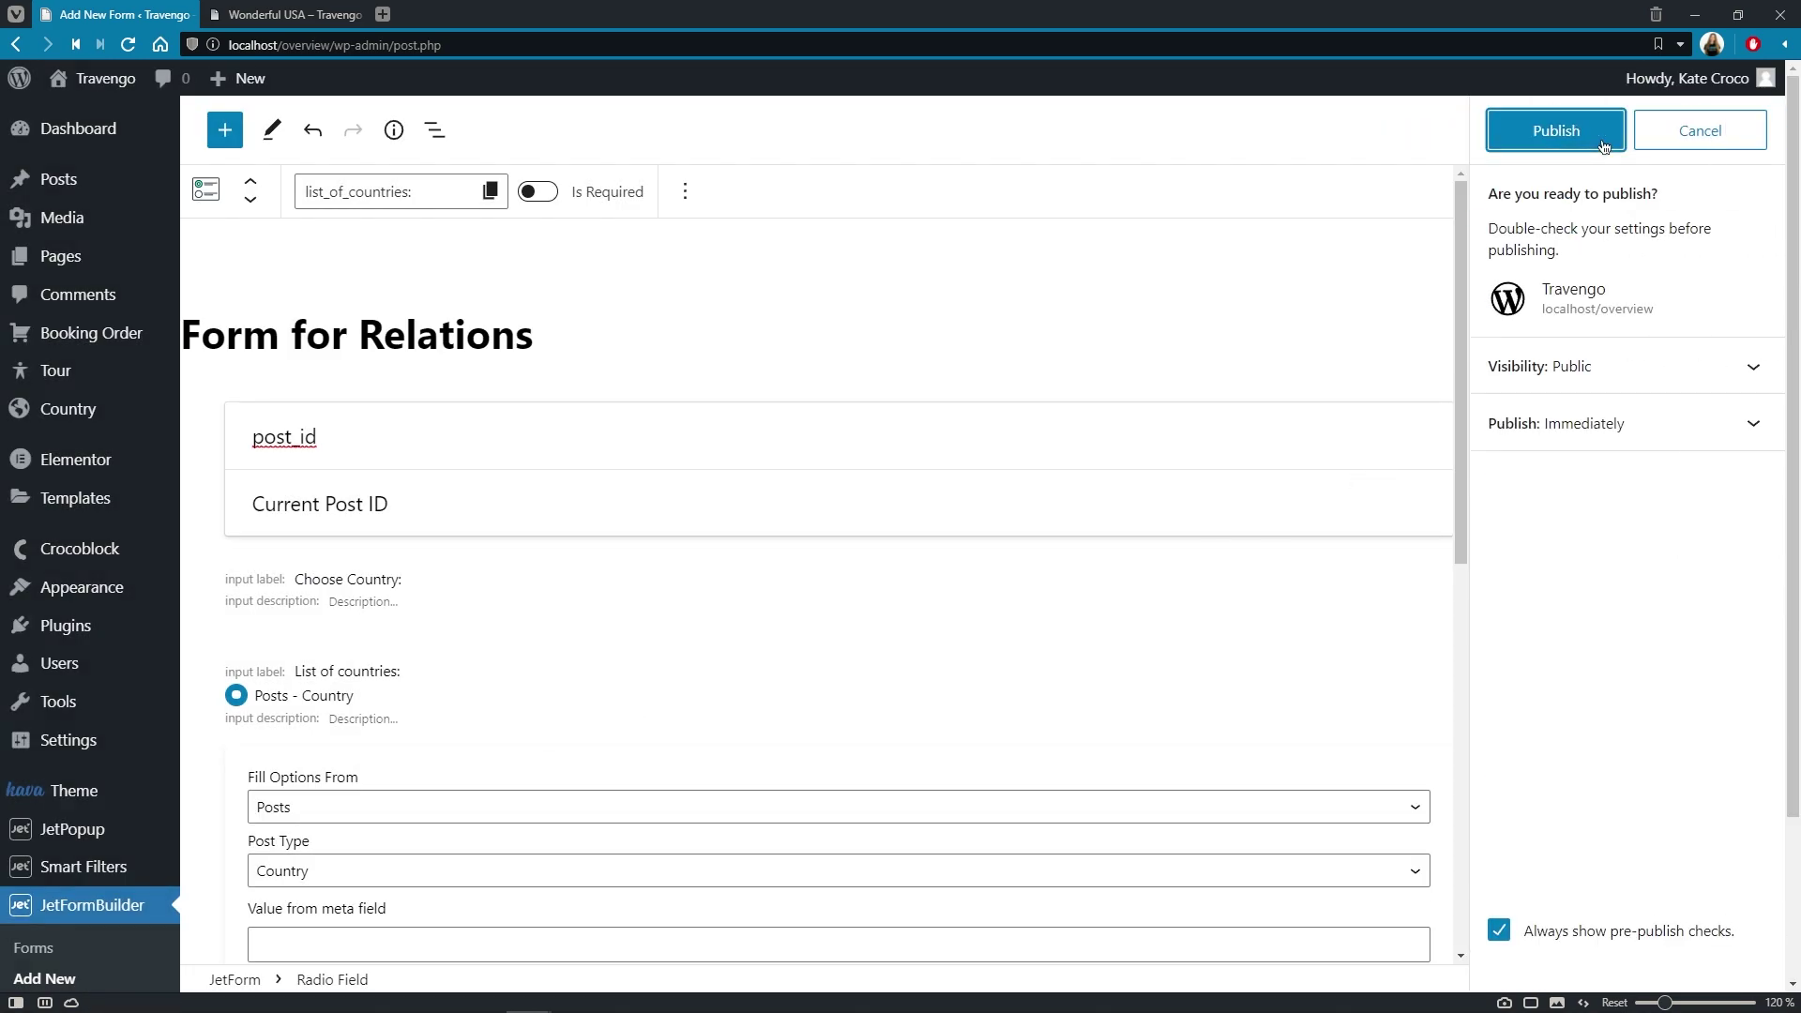
pyautogui.click(1602, 140)
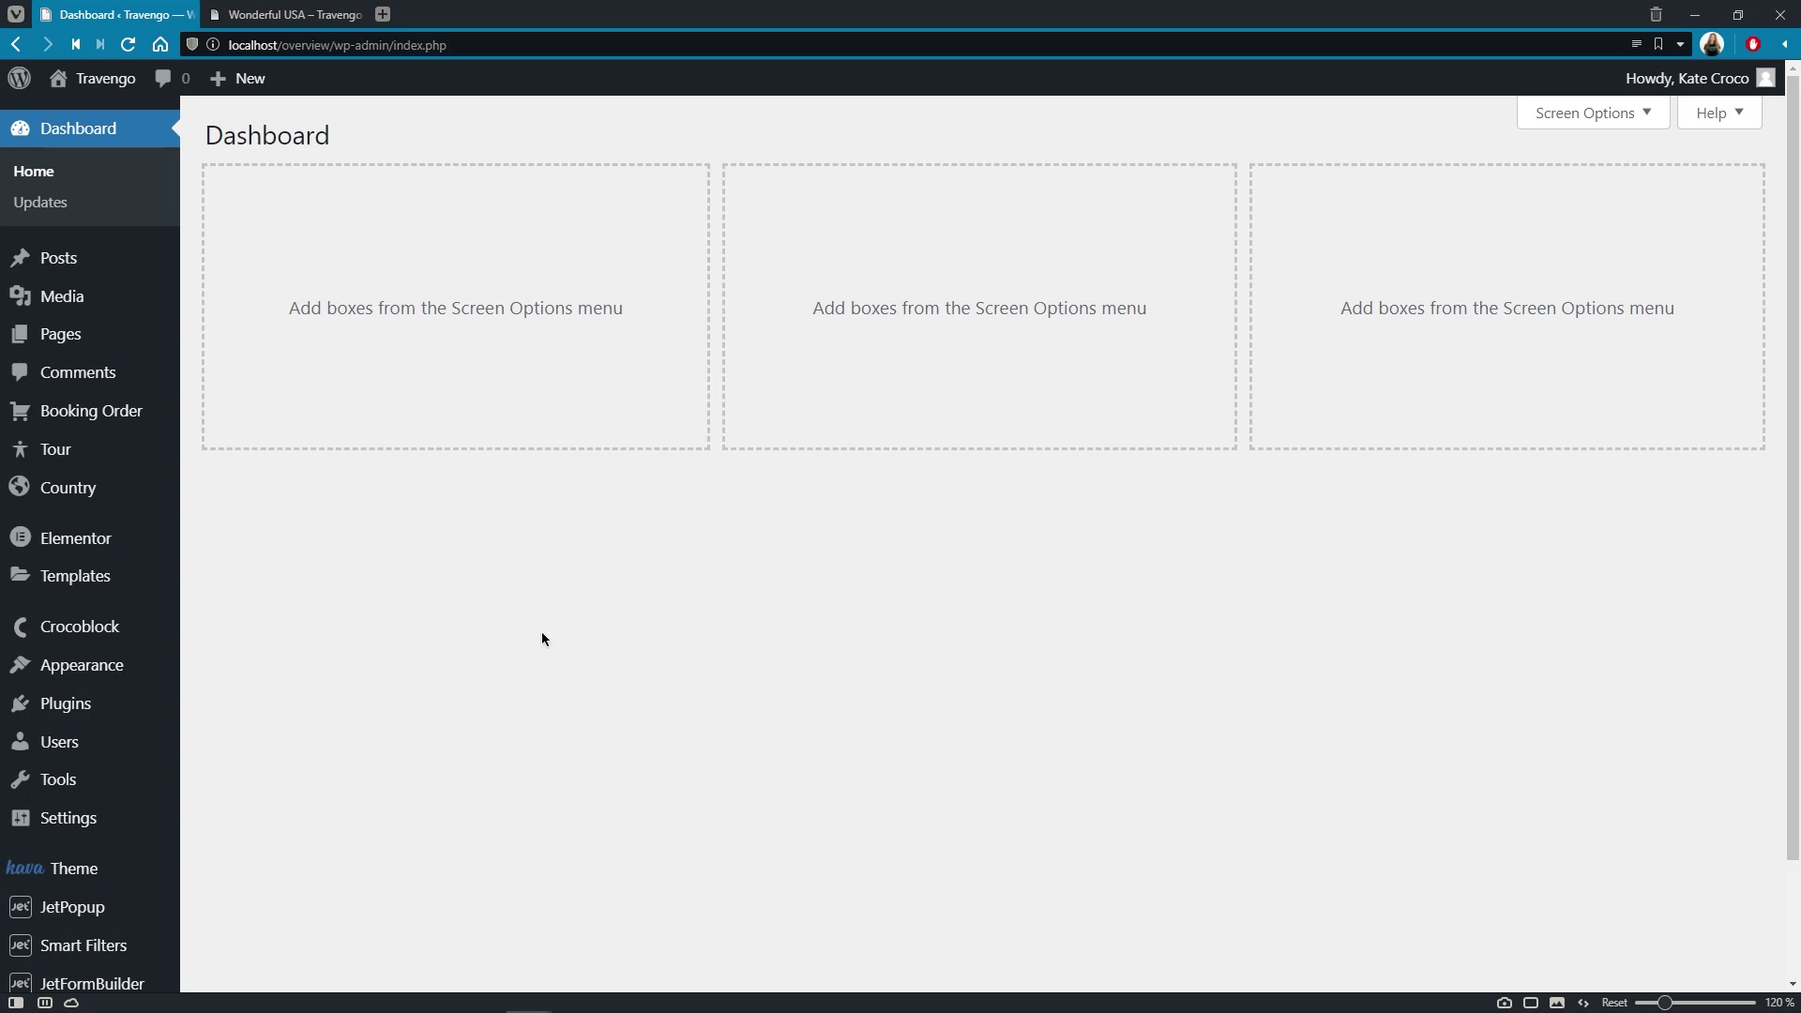
# Open the Single Tour template through the Theme Builder and add a JetForm widget between the travel dates and the Book Tour button.
pyautogui.moveTo(137, 627)
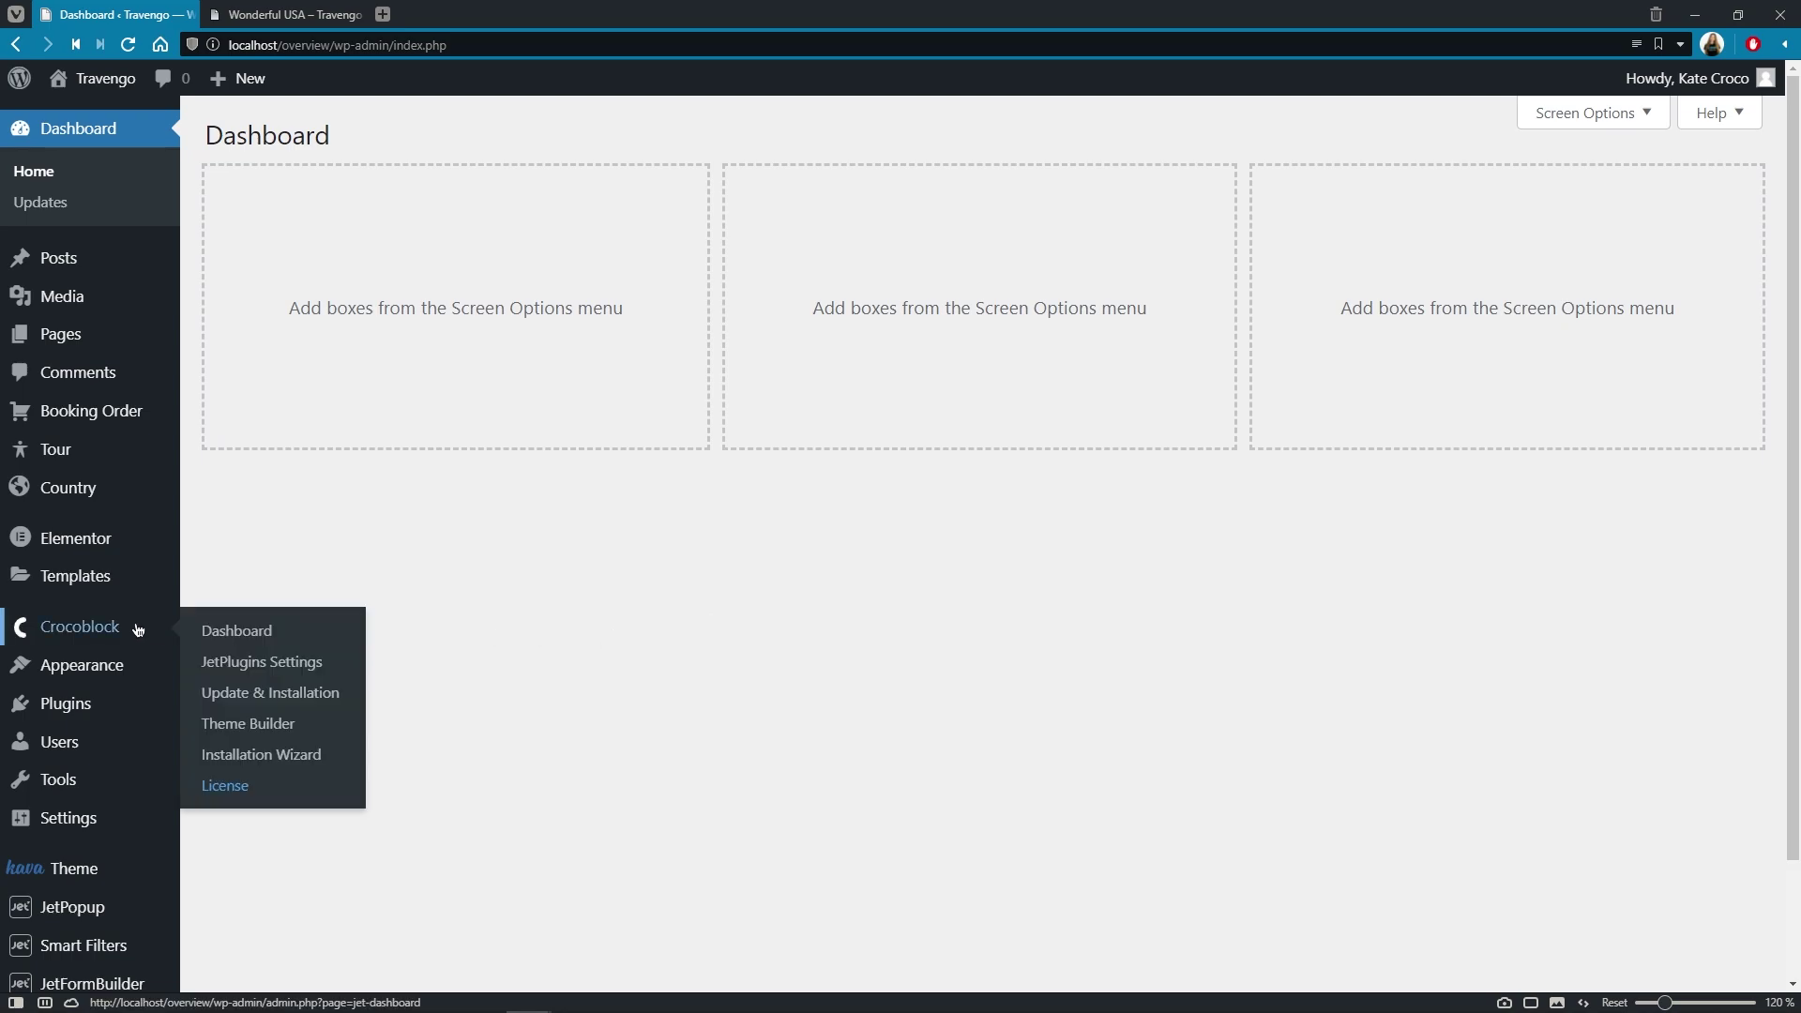
pyautogui.click(288, 730)
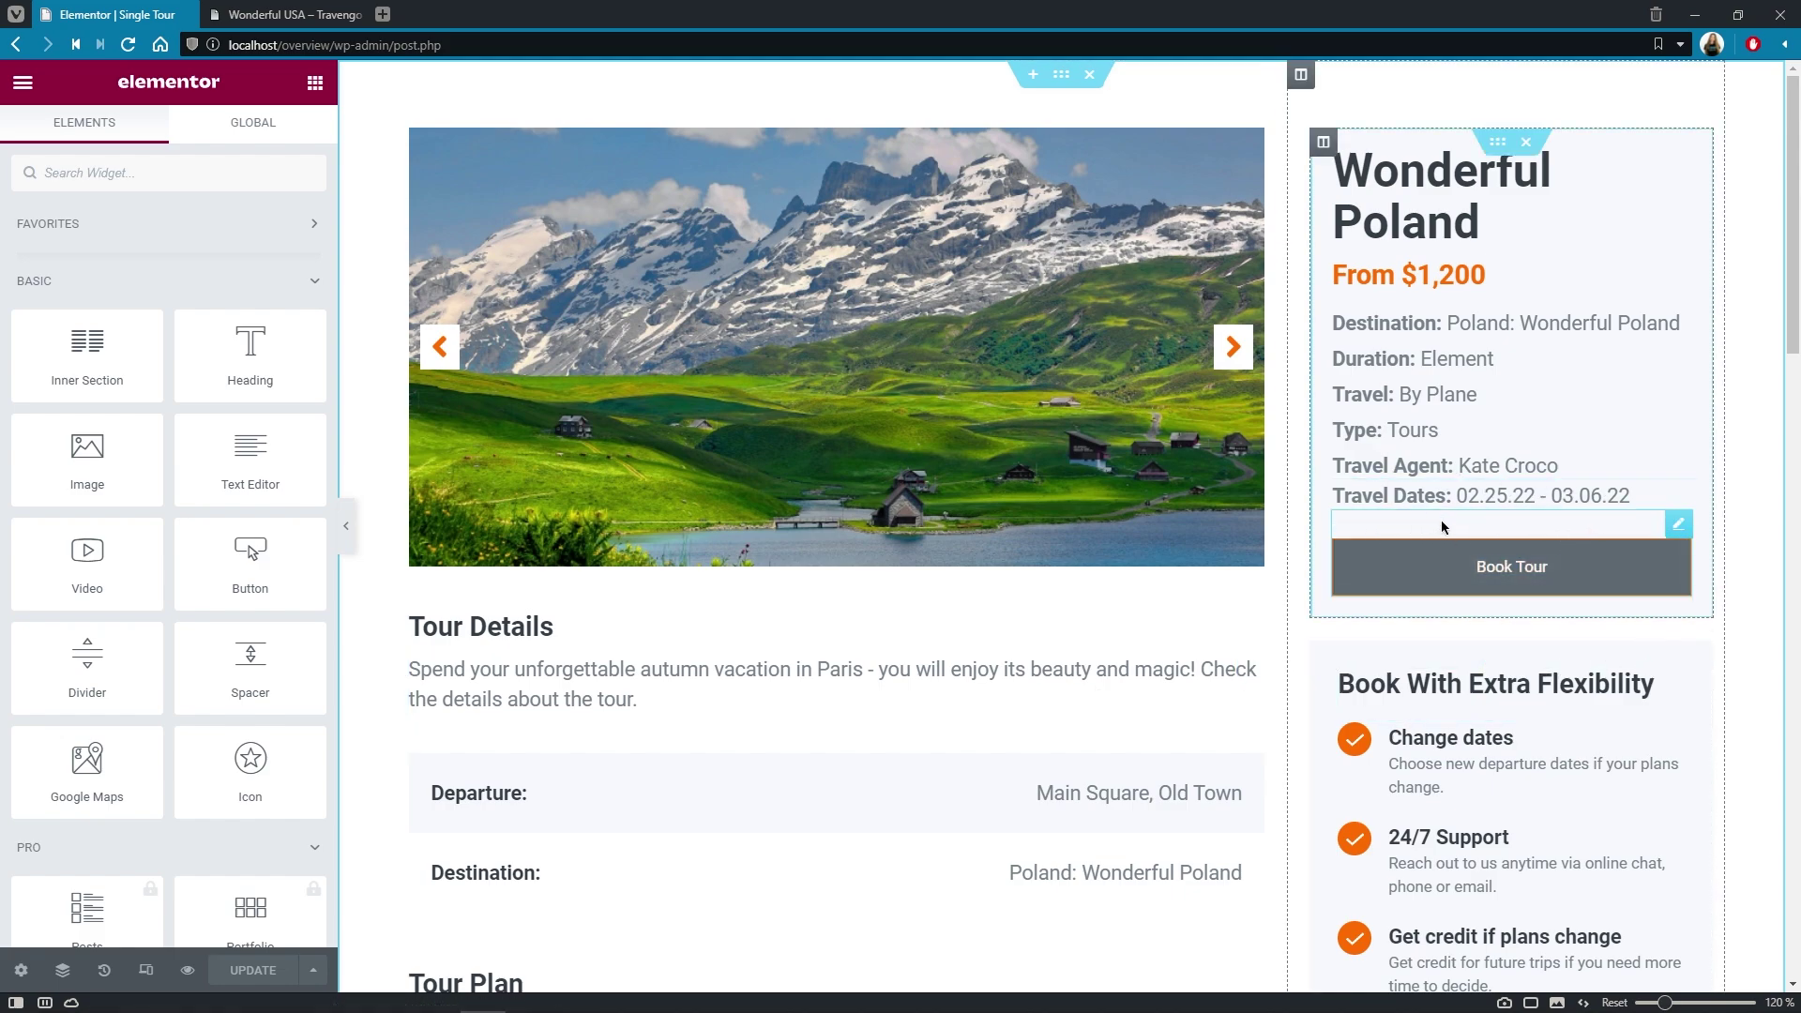
pyautogui.click(217, 171)
pyautogui.write('jetform')
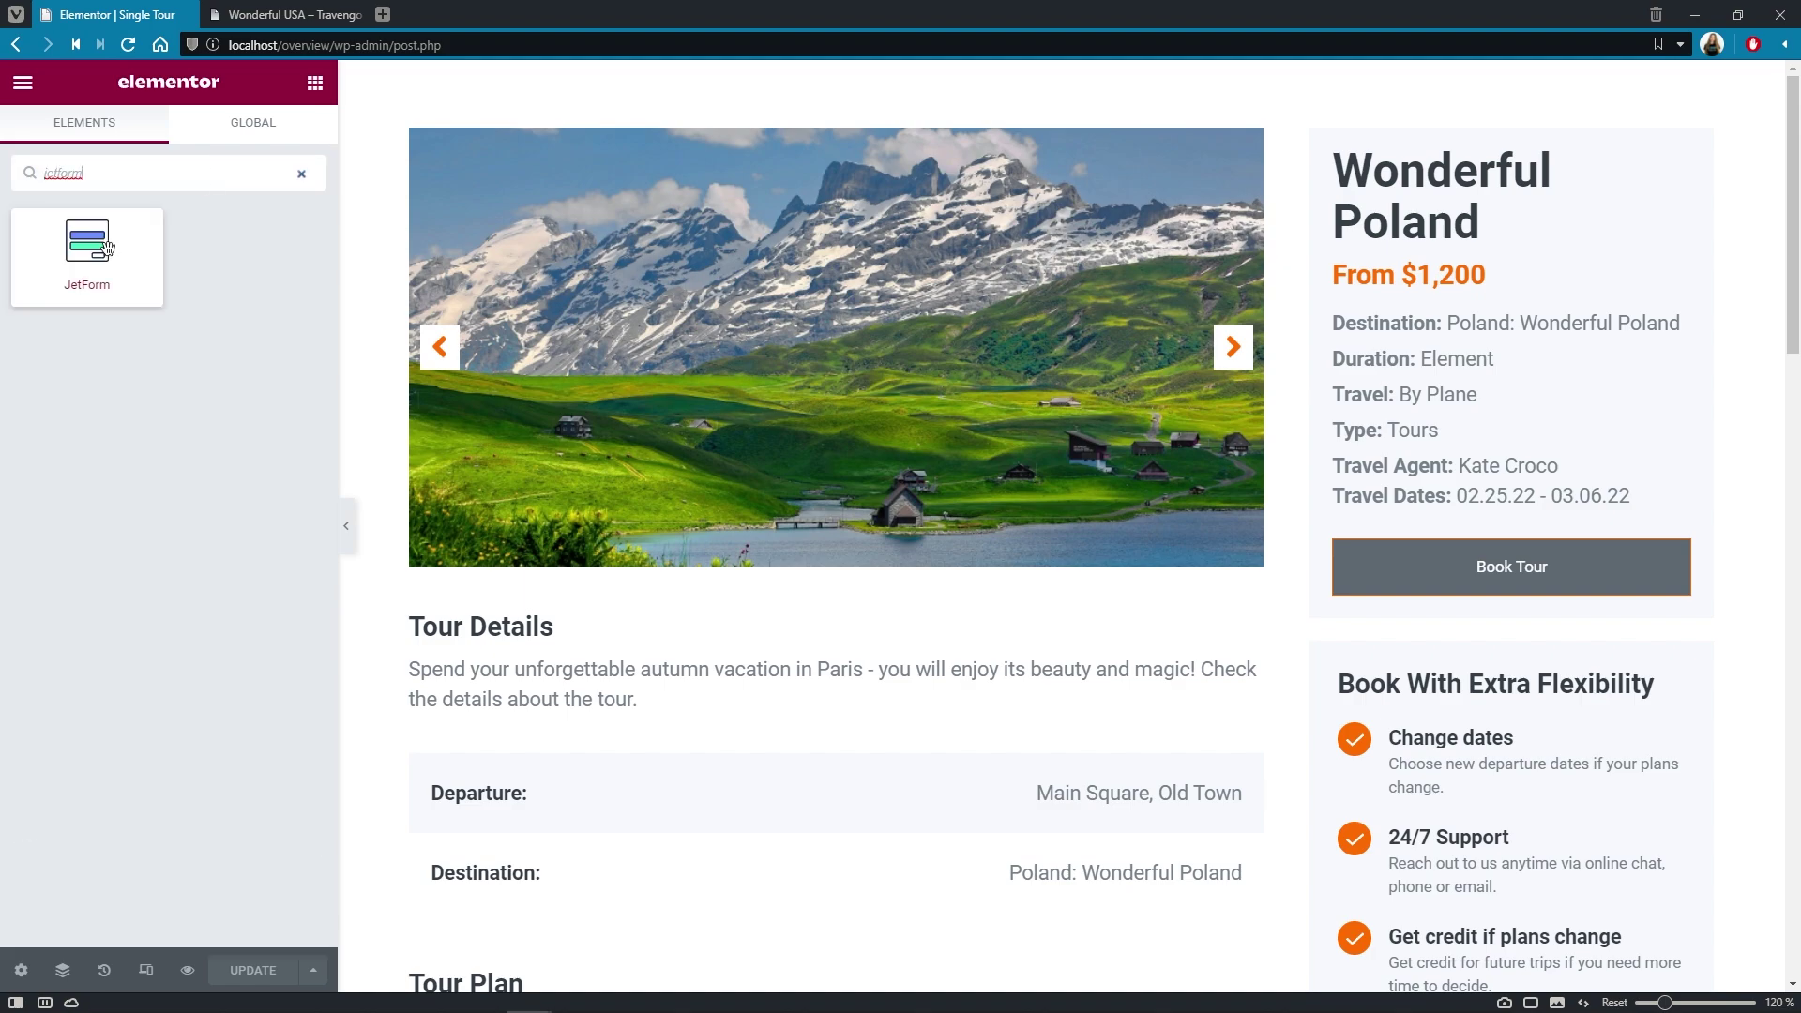
pyautogui.moveTo(87, 246); pyautogui.dragTo(1483, 501)
# Assign Form for Relations to the JetForm widget with a Column fields layout and choose its submit type.
pyautogui.click(306, 283)
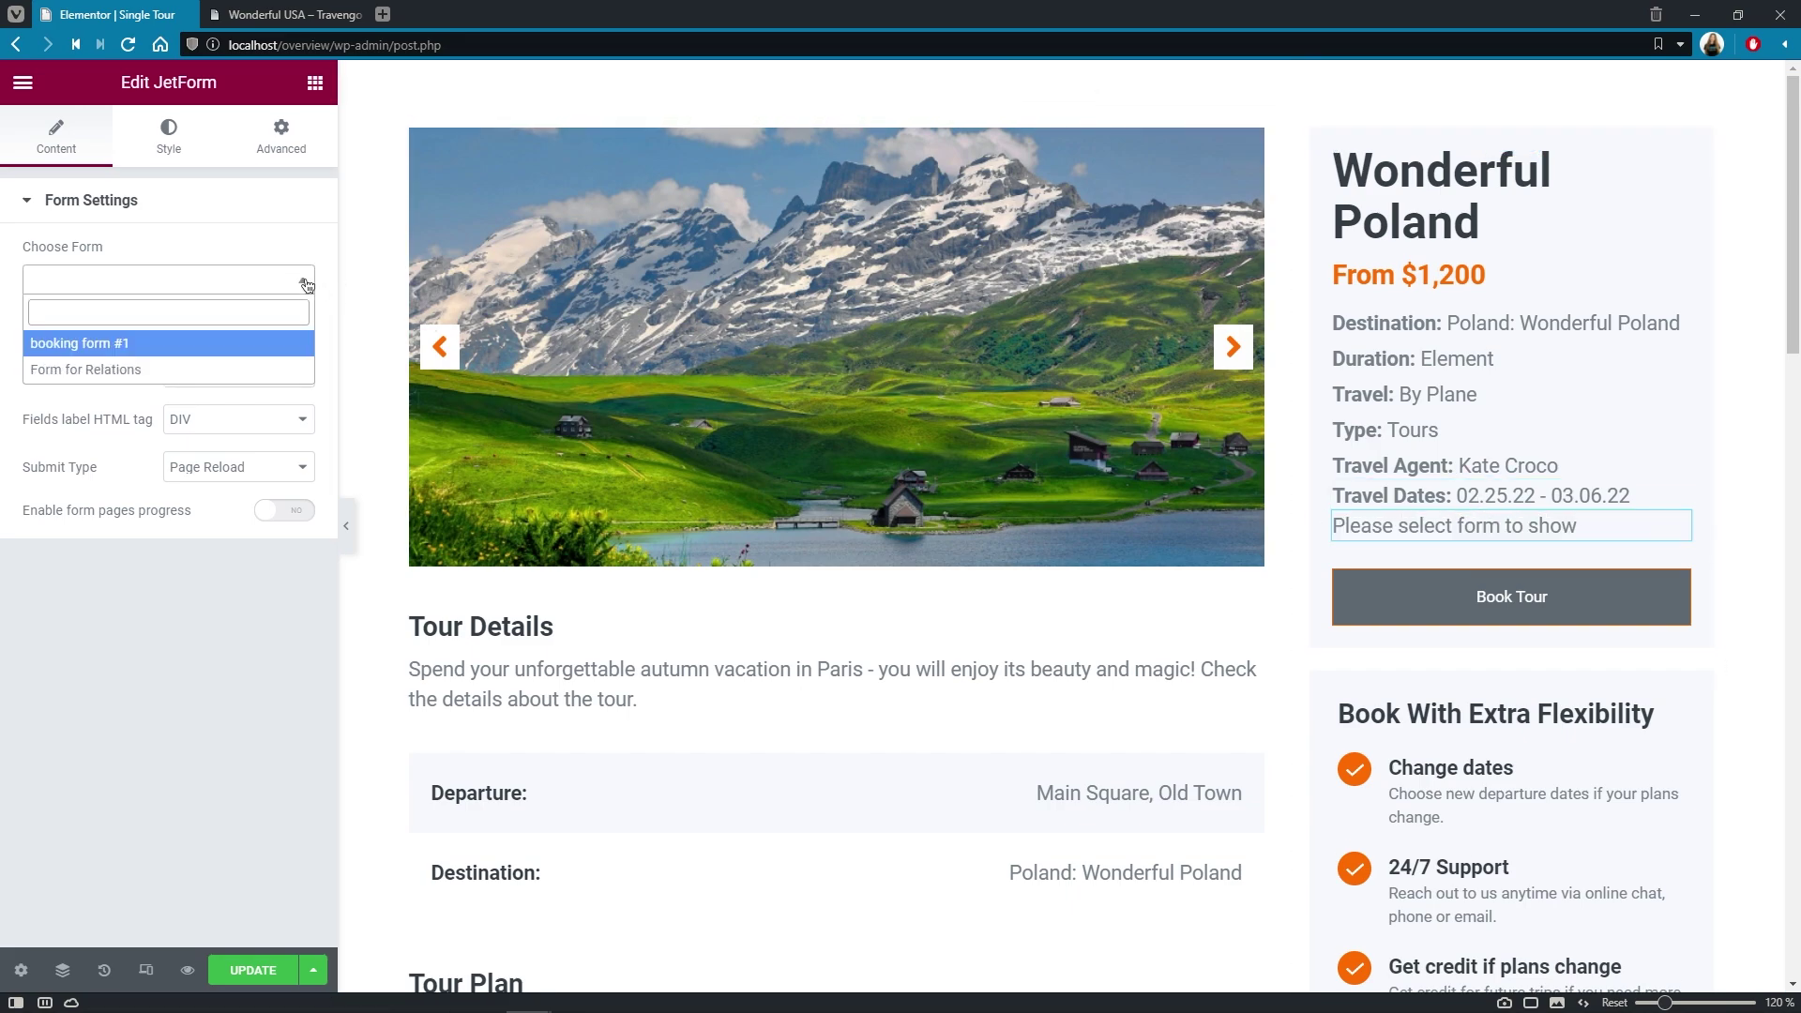
pyautogui.click(291, 370)
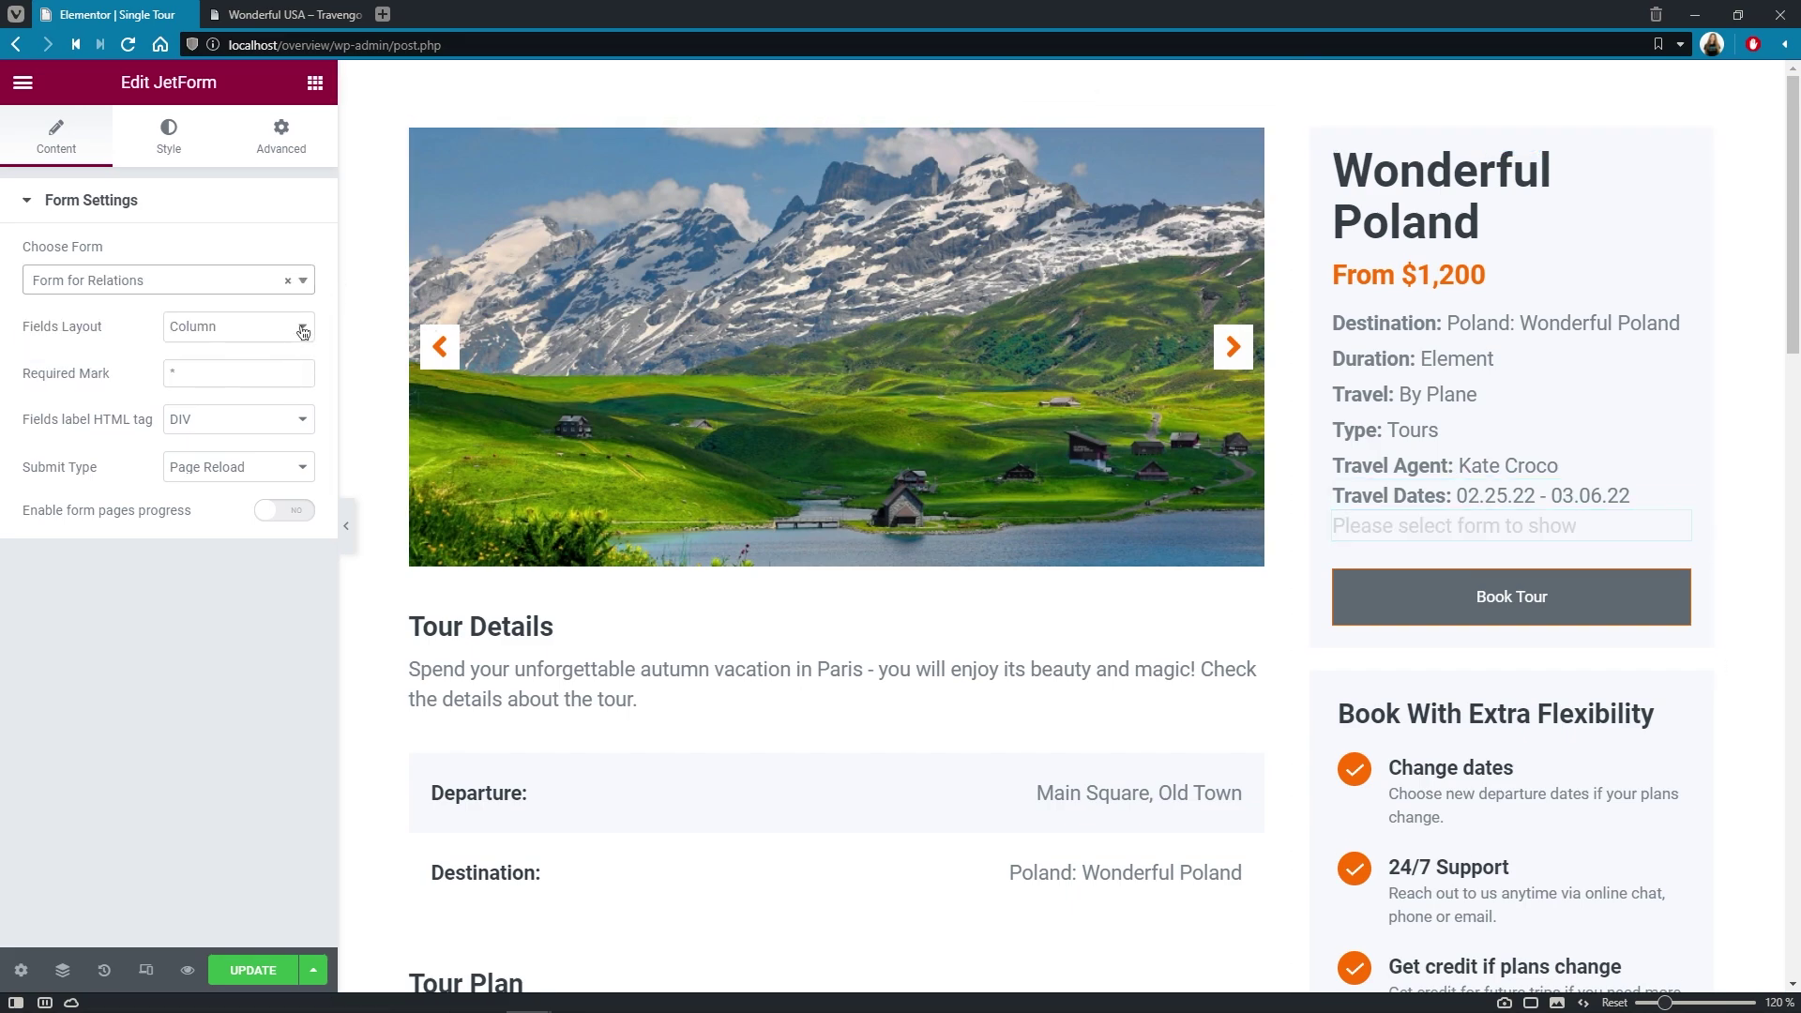
pyautogui.click(303, 332)
pyautogui.click(295, 366)
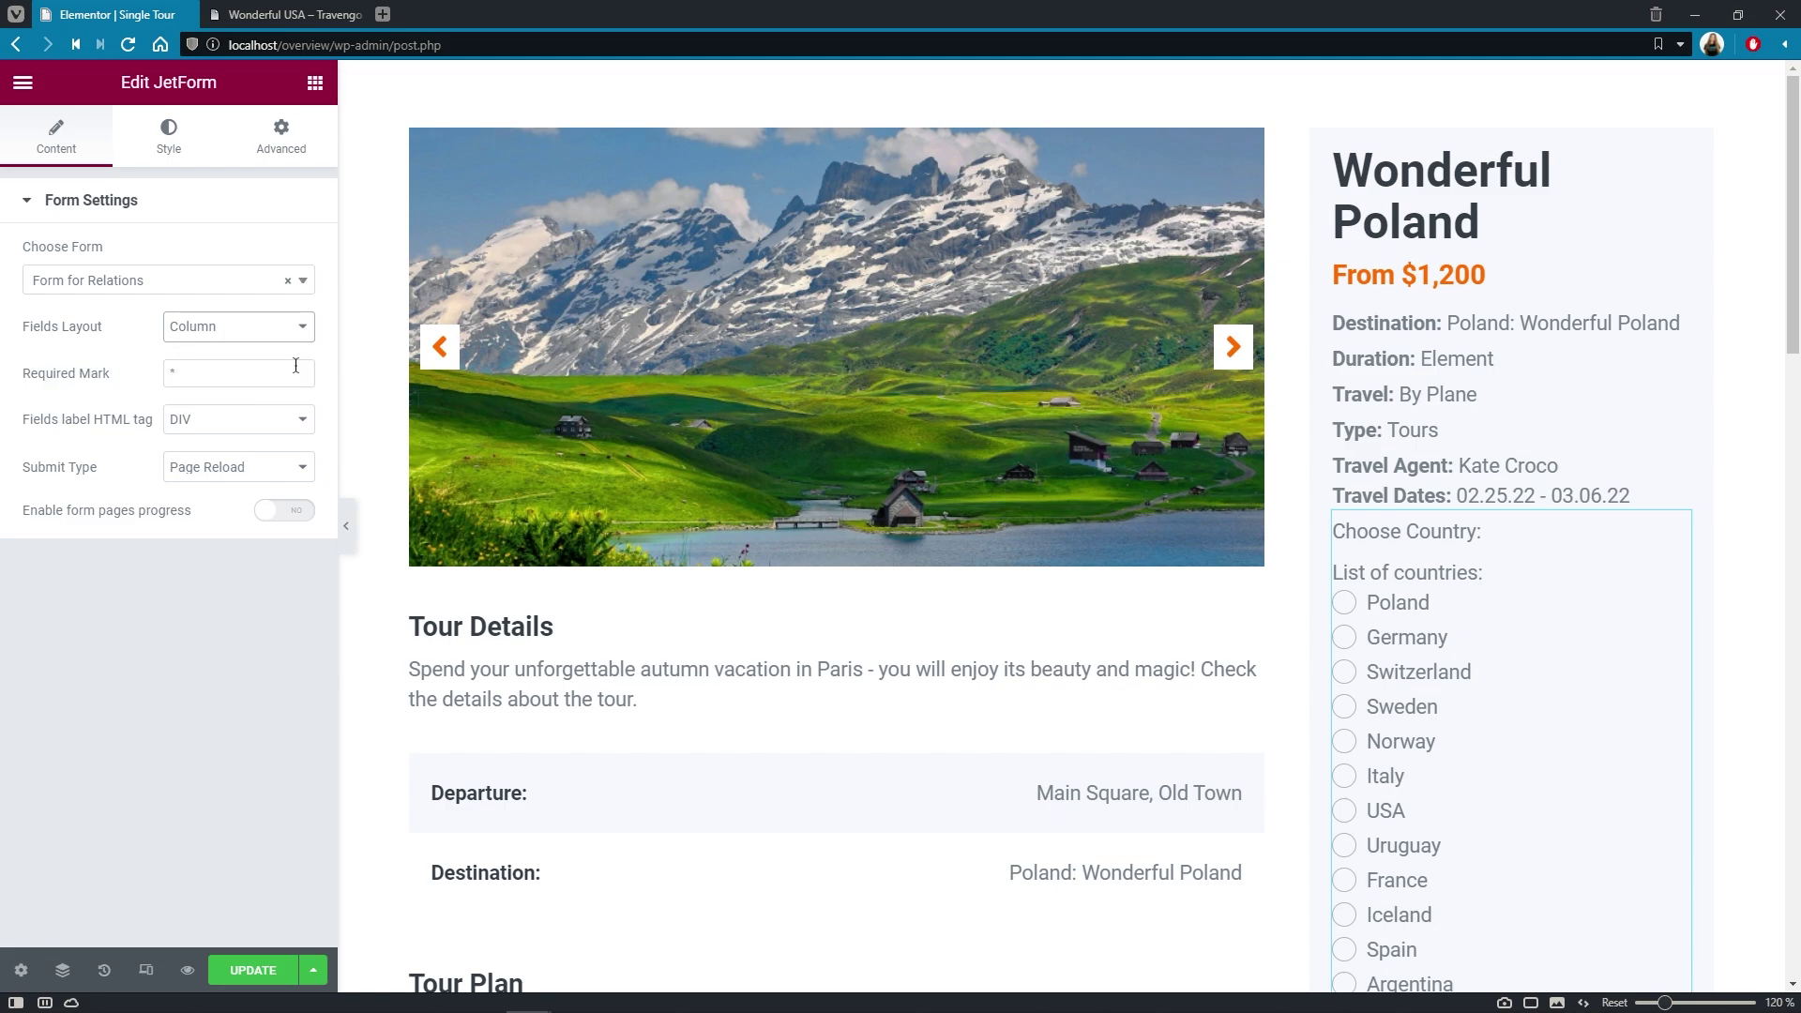
pyautogui.click(301, 467)
pyautogui.click(297, 524)
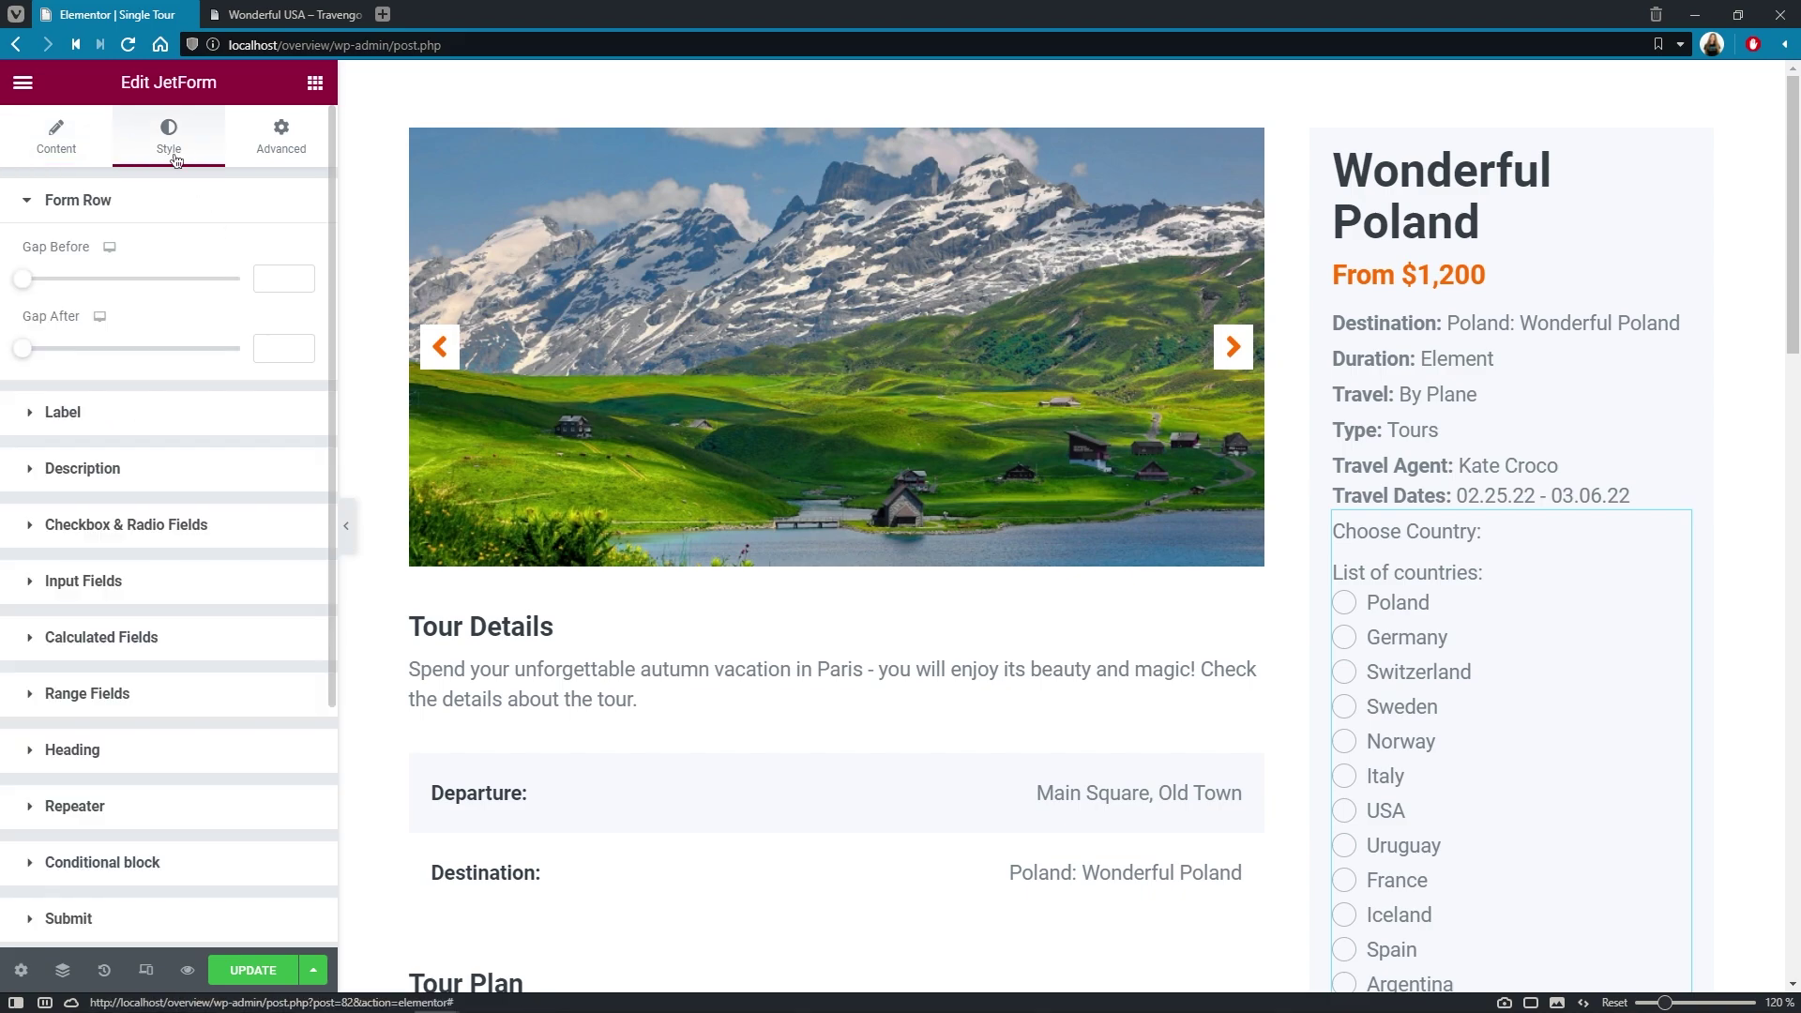
# Set the form row's gap before to 7 and the label's bottom margin to 3, with 0 on the other sides.
pyautogui.click(291, 286)
pyautogui.write('7')
pyautogui.click(192, 412)
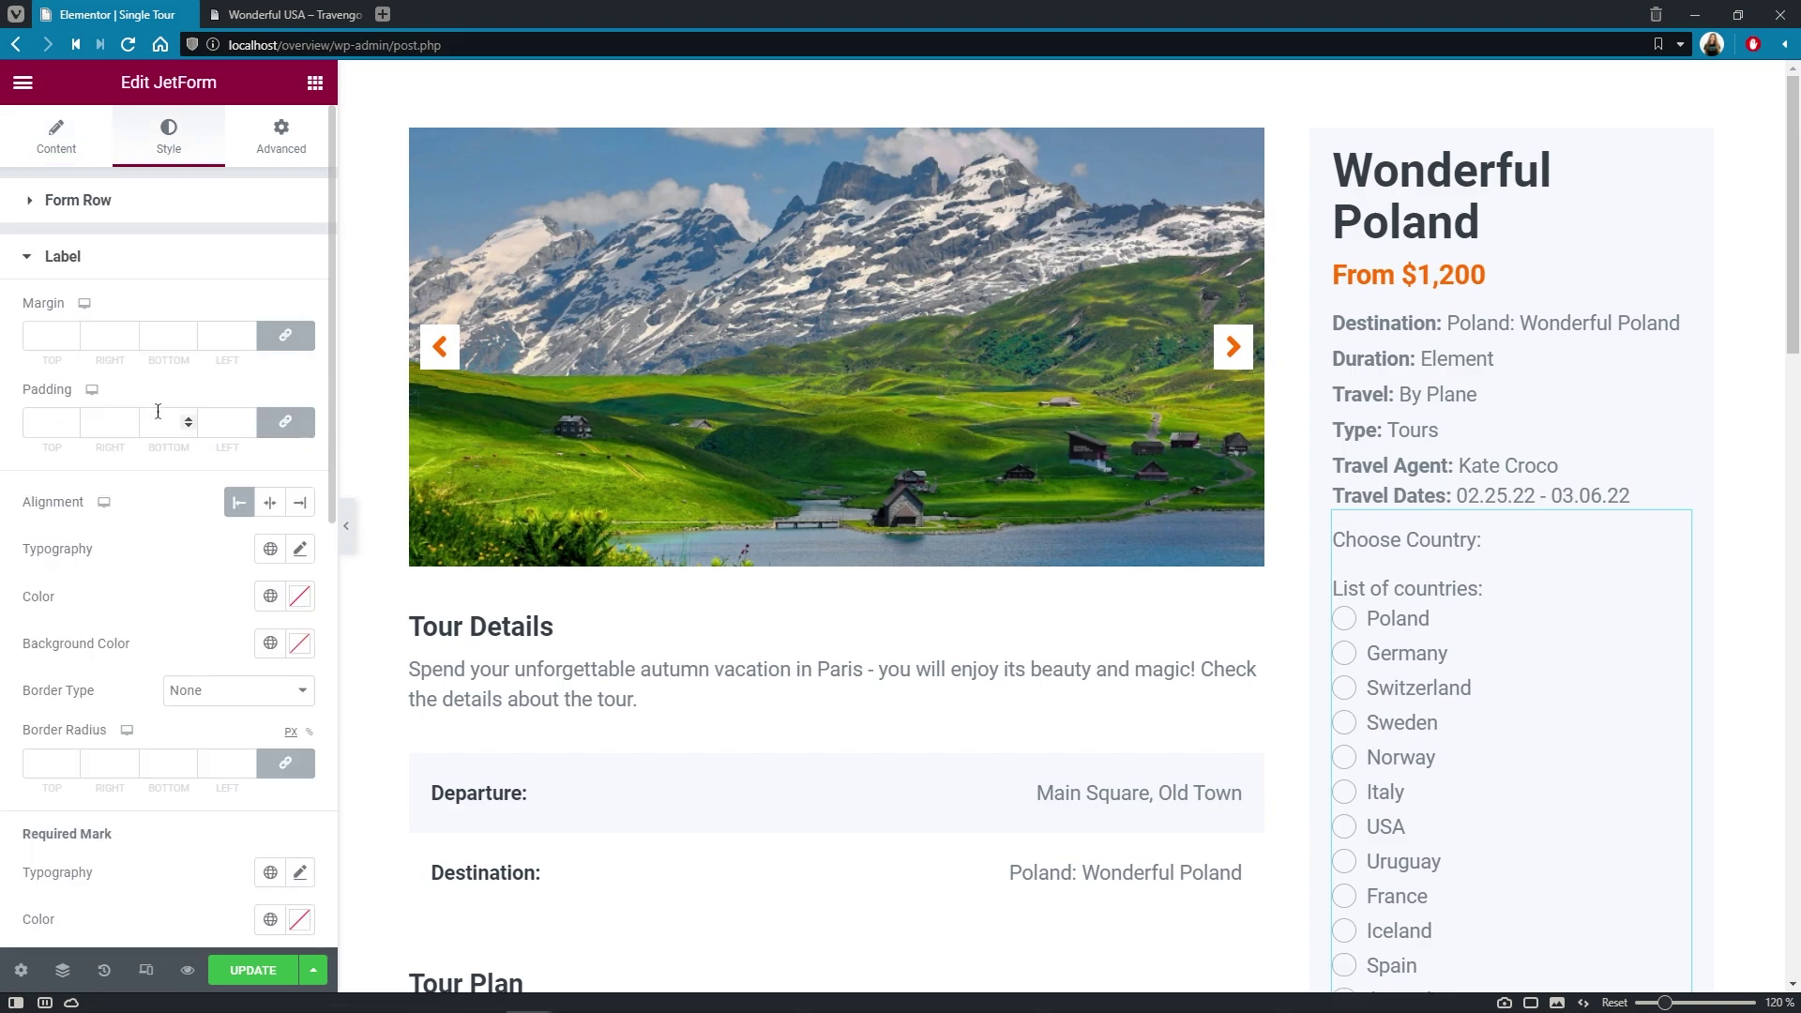
pyautogui.click(190, 334)
pyautogui.click(190, 334)
pyautogui.click(191, 334)
# Style the form labels with Roboto at 18 px, weight 500, and a global text color.
pyautogui.click(301, 549)
pyautogui.click(234, 654)
pyautogui.write('roboto')
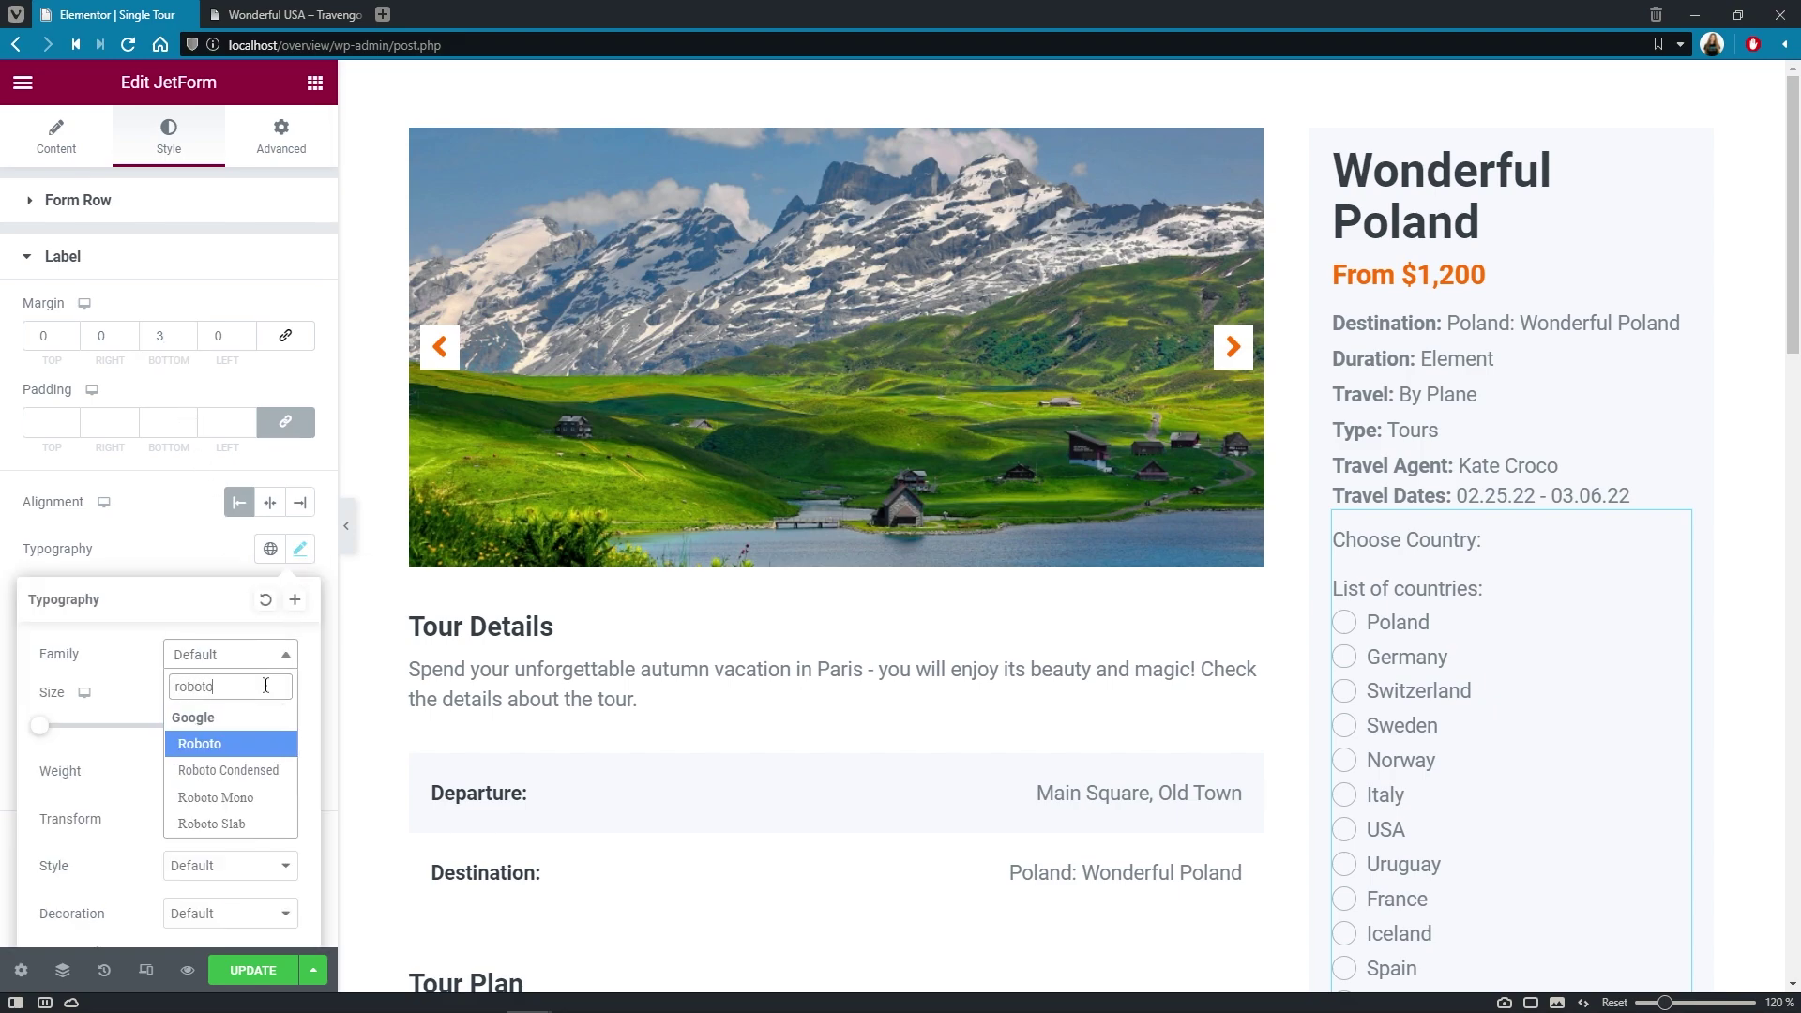
pyautogui.click(266, 745)
pyautogui.click(279, 771)
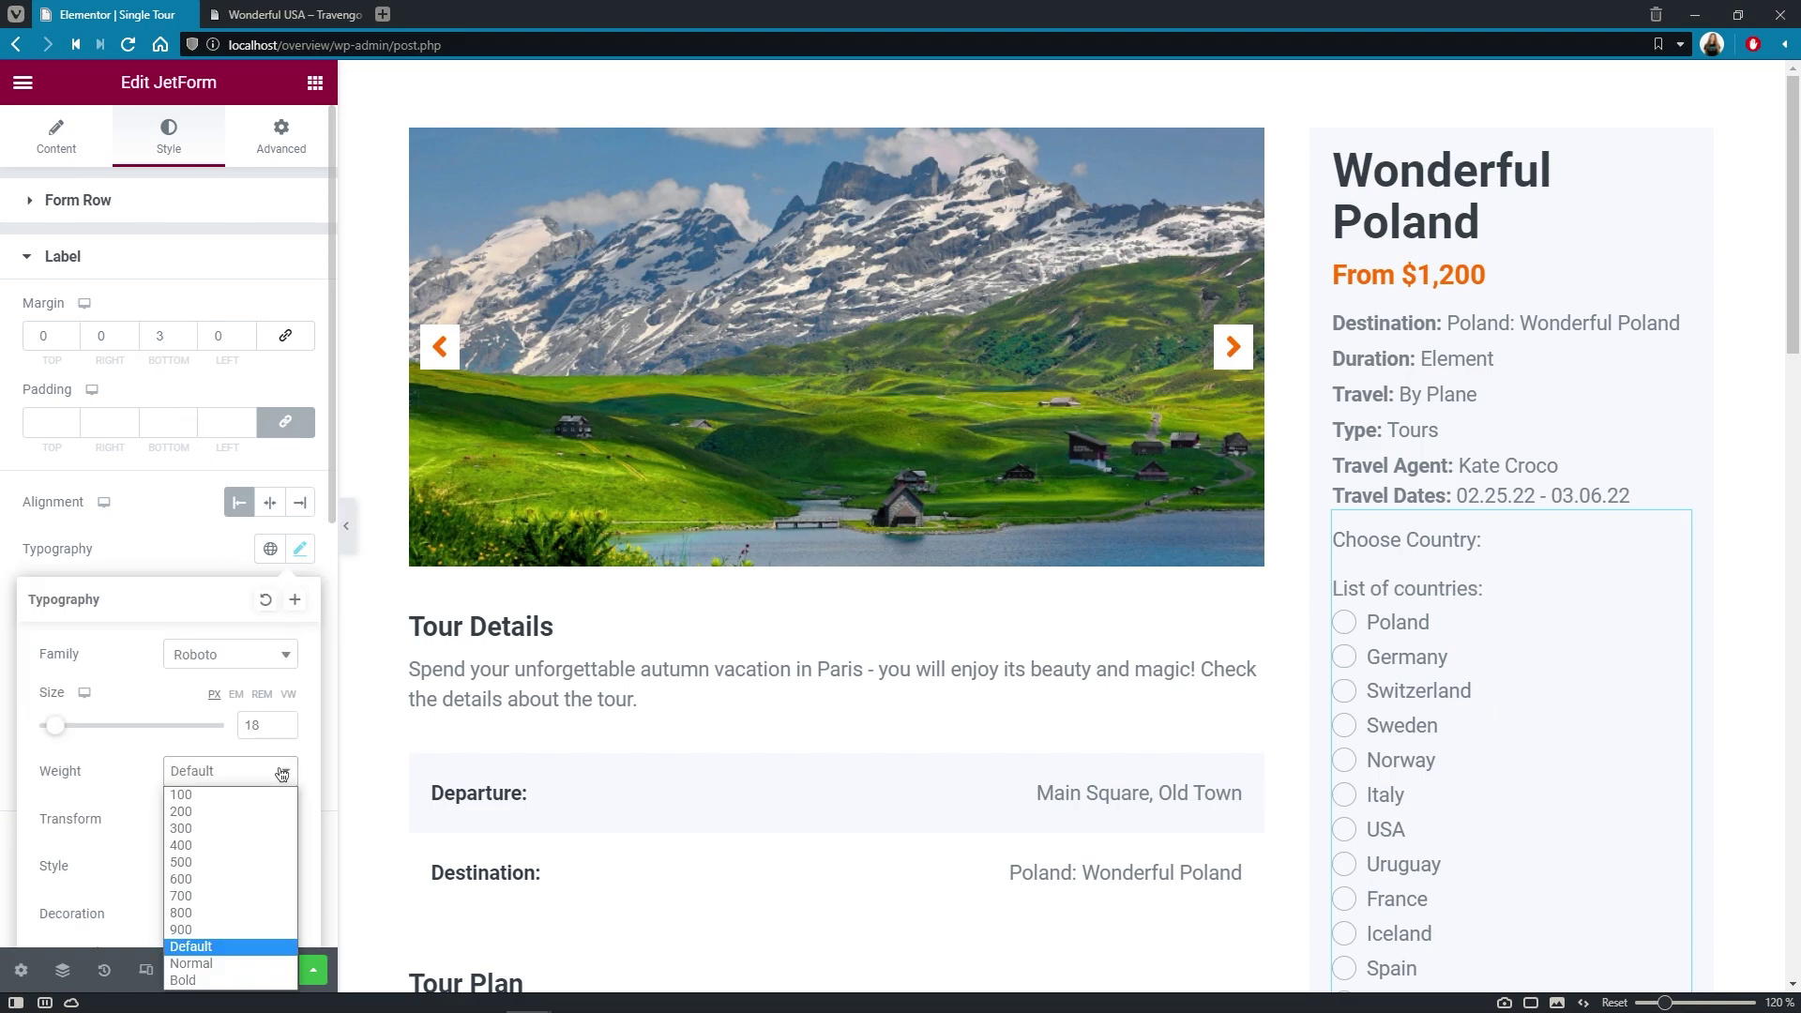
pyautogui.click(262, 857)
pyautogui.click(227, 559)
pyautogui.click(270, 596)
pyautogui.click(251, 788)
pyautogui.click(191, 256)
# Give the checkbox and radio fields the Roboto font, a global gray option label color and a control size of 13.
pyautogui.click(206, 372)
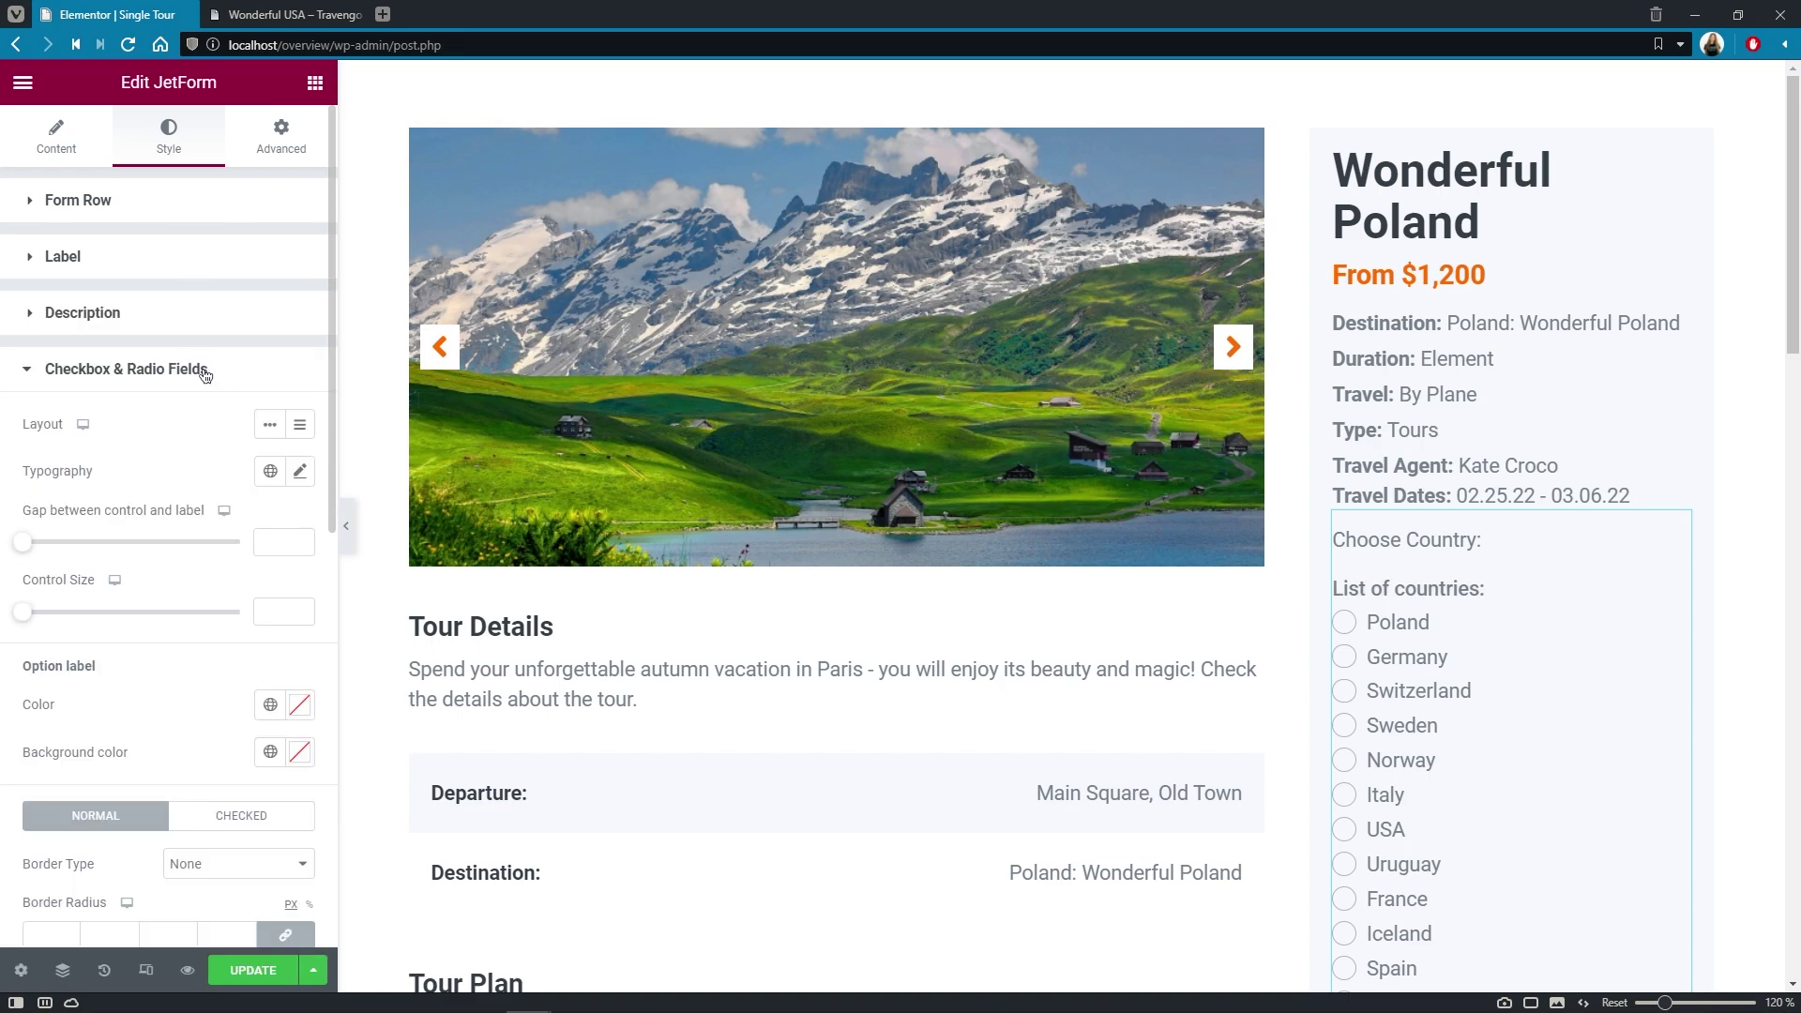
pyautogui.click(300, 473)
pyautogui.click(244, 576)
pyautogui.write('roboto')
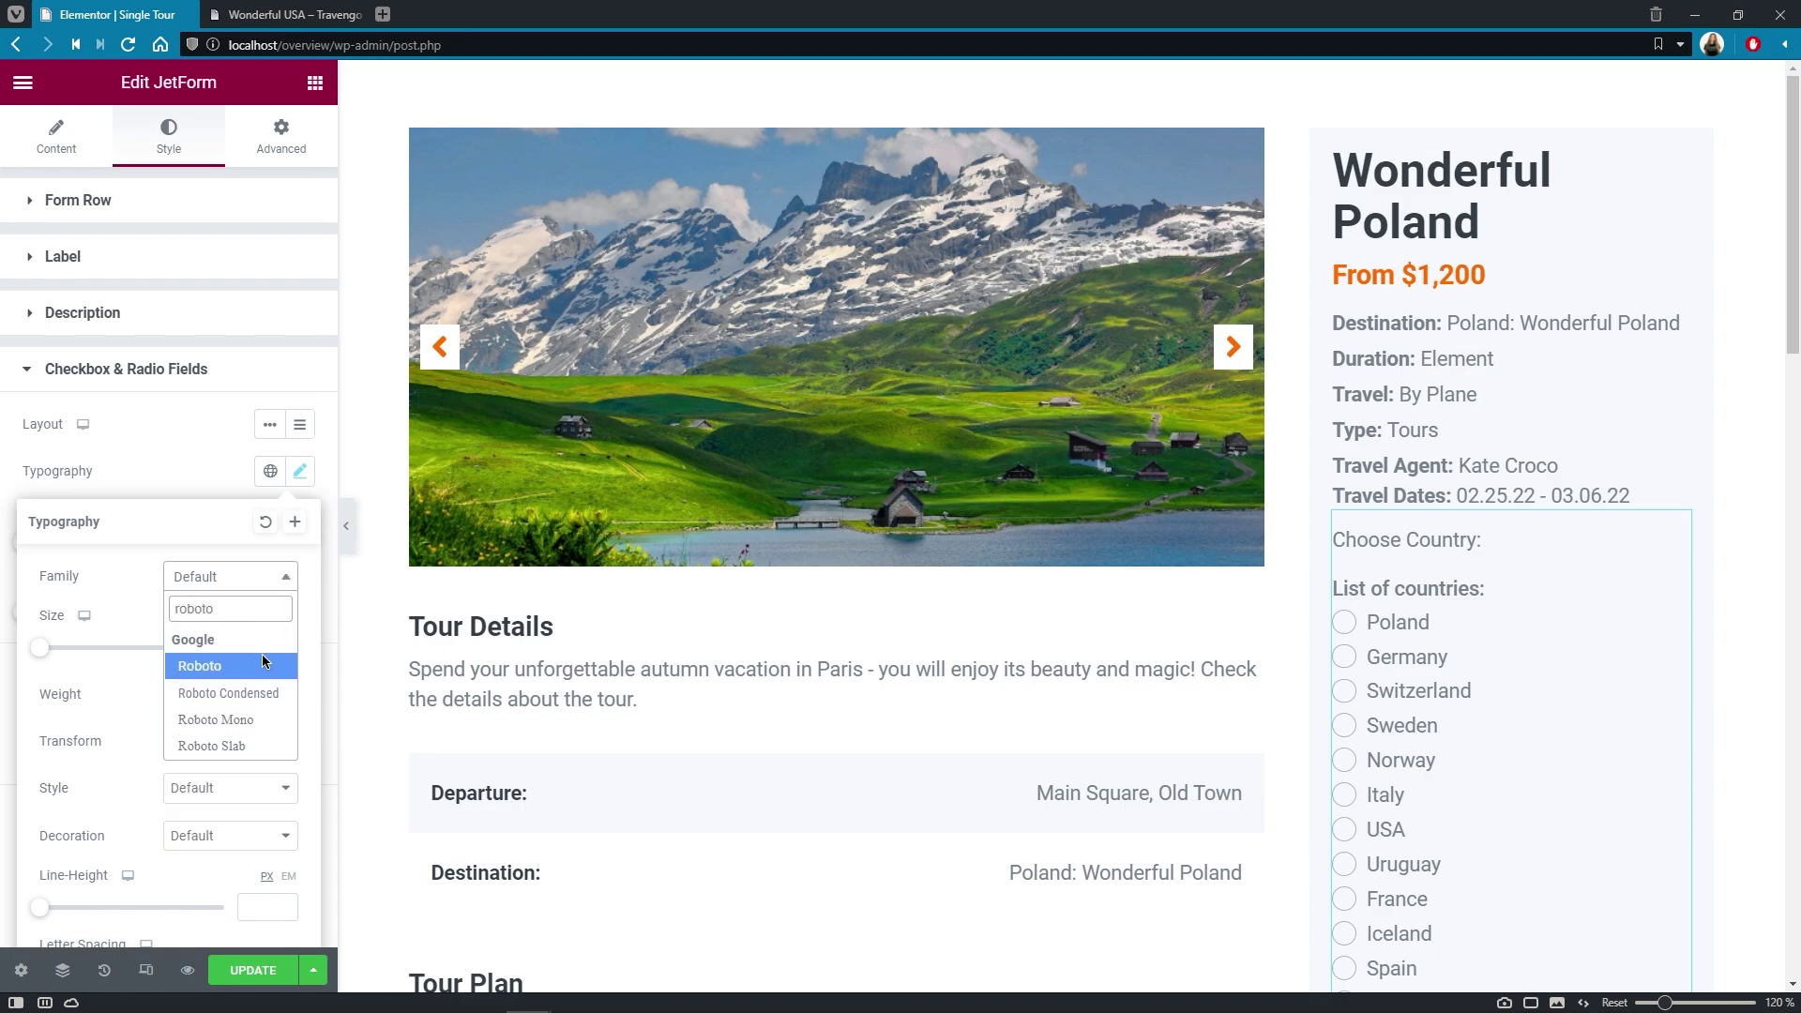
pyautogui.click(262, 661)
pyautogui.click(222, 470)
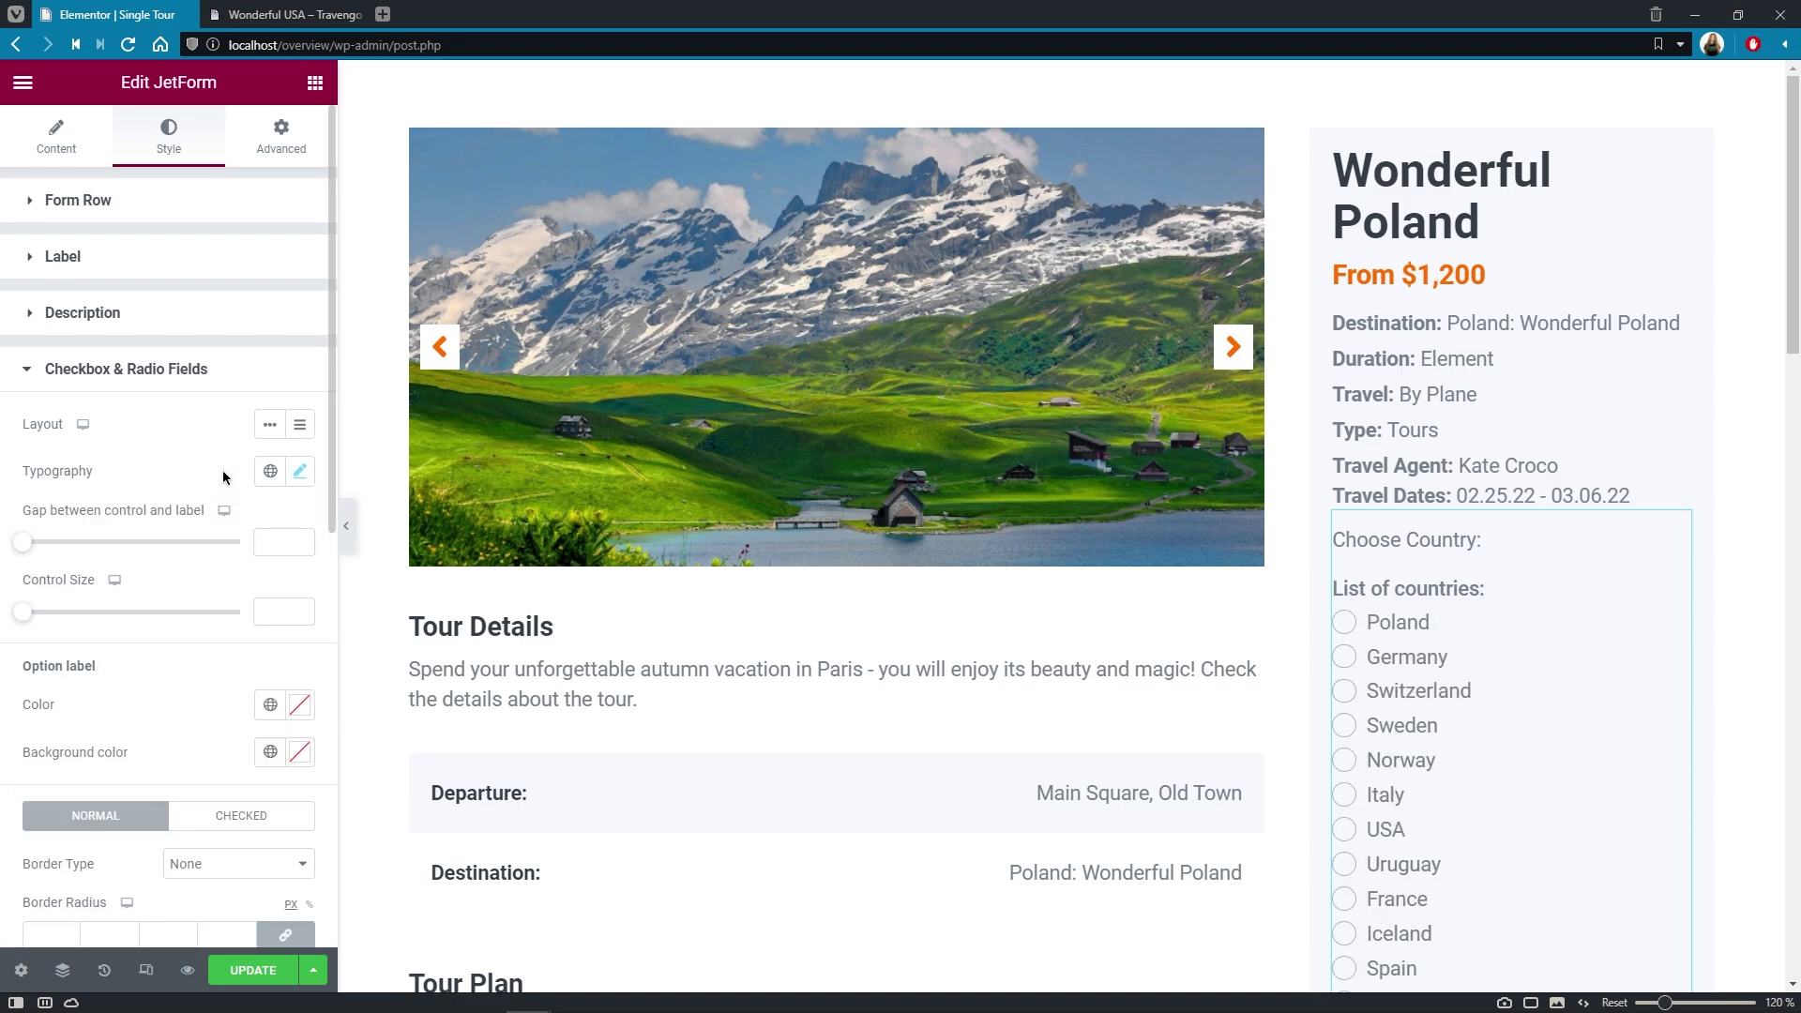
pyautogui.click(266, 711)
pyautogui.click(234, 483)
pyautogui.moveTo(33, 619); pyautogui.dragTo(78, 617)
# Give checked radio buttons a solid 1 px border with global orange border and background colors, and test it on Poland.
pyautogui.scroll(-5, 331, 519)
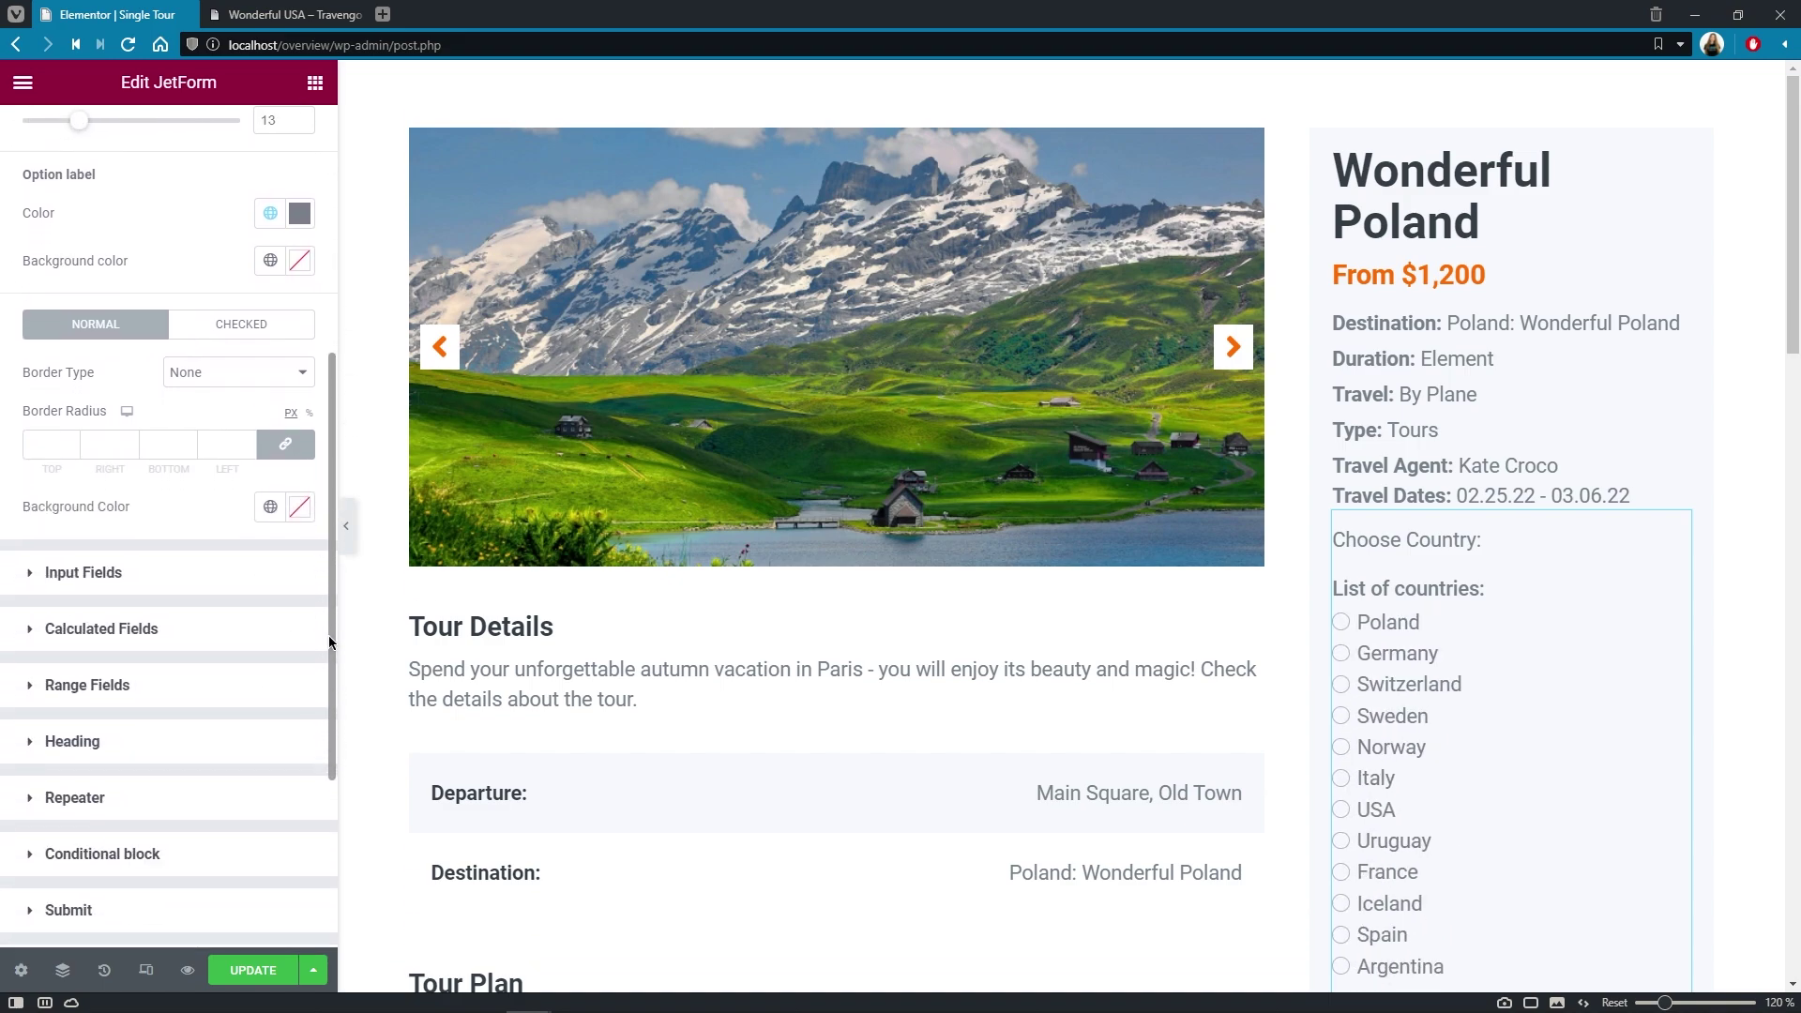
pyautogui.click(241, 323)
pyautogui.click(301, 379)
pyautogui.click(296, 414)
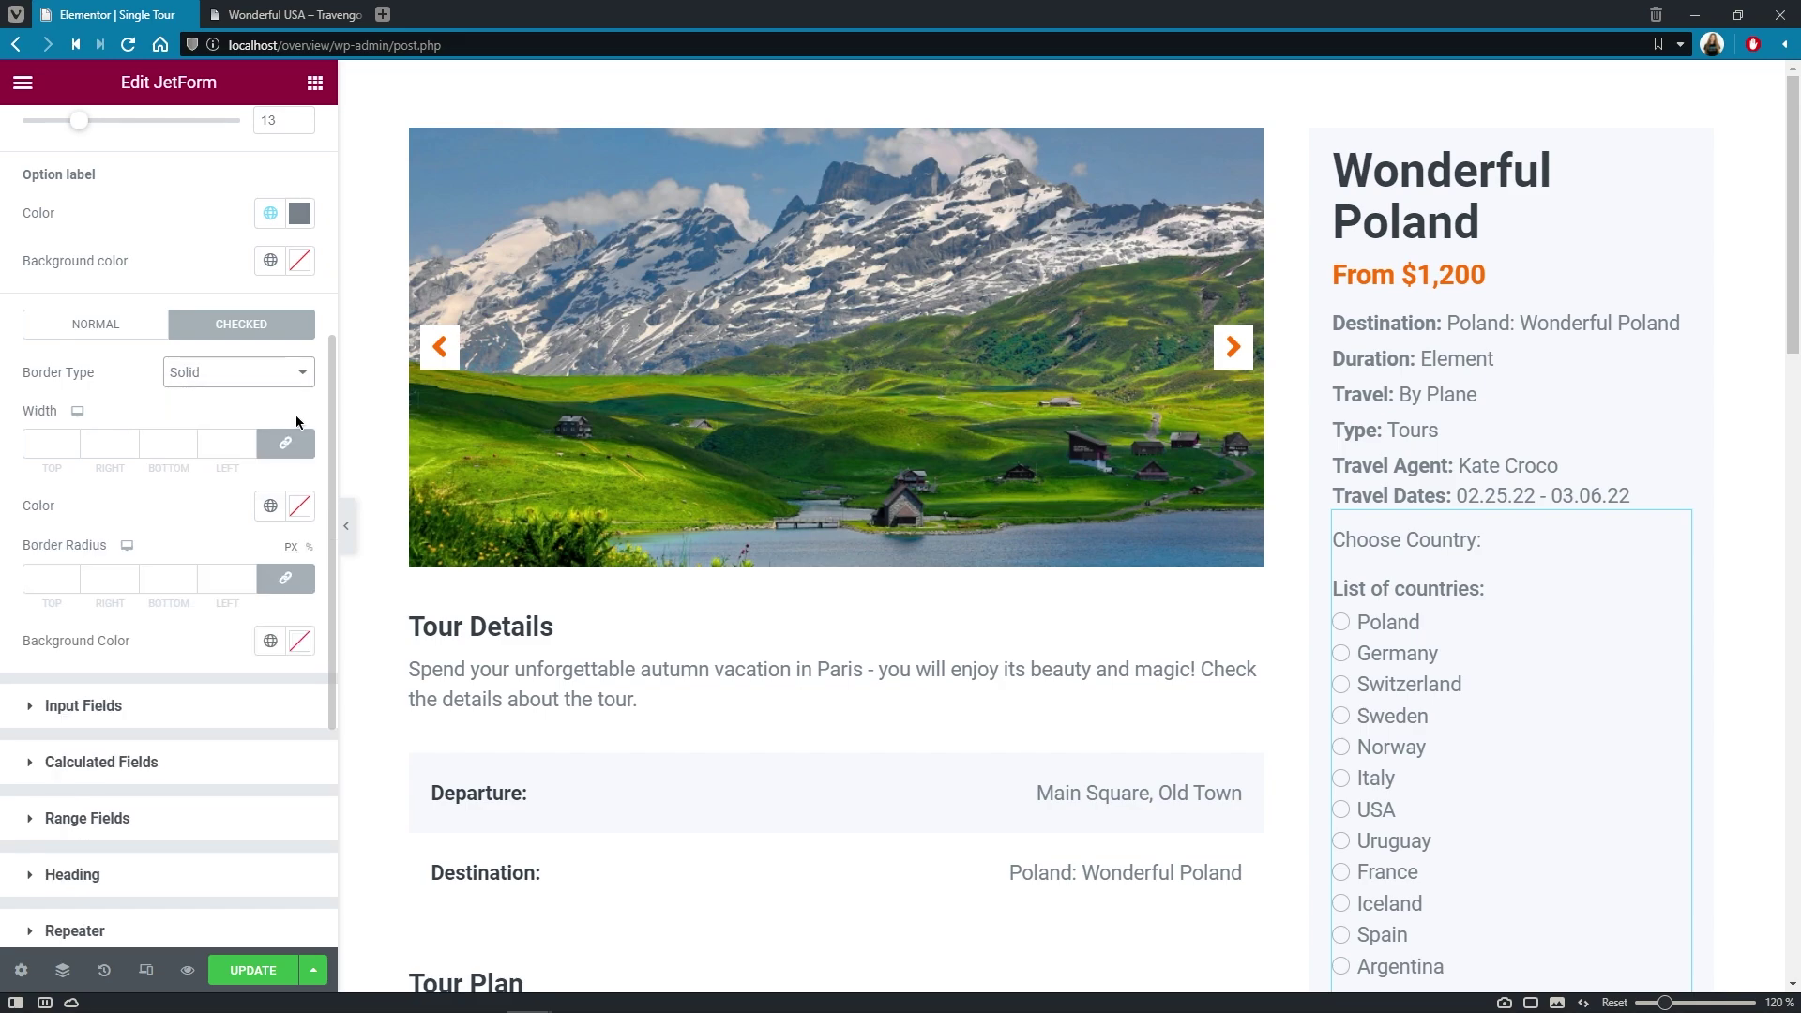
pyautogui.click(226, 440)
pyautogui.click(267, 506)
pyautogui.click(239, 645)
pyautogui.click(270, 640)
pyautogui.click(269, 394)
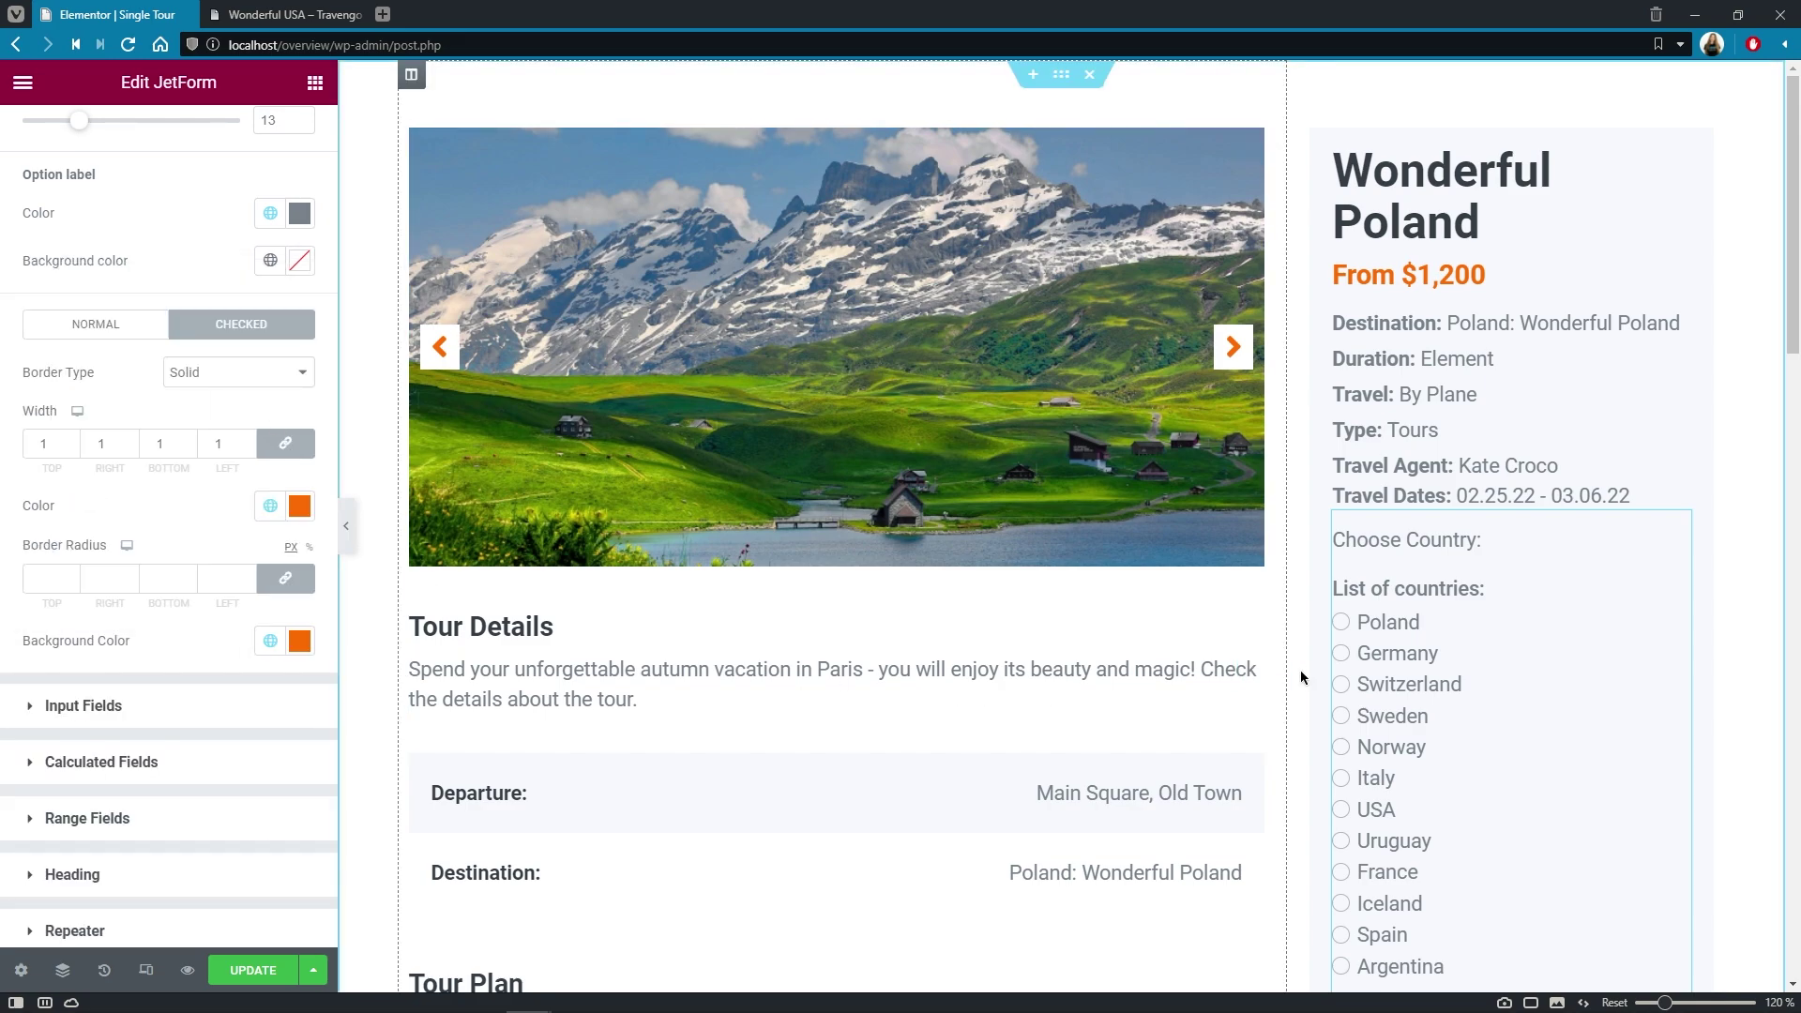
pyautogui.click(1341, 624)
# Set the Submit button's typography to Roboto at 14 px.
pyautogui.scroll(-5, 281, 691)
pyautogui.click(63, 584)
pyautogui.scroll(-6, 314, 656)
pyautogui.click(301, 338)
pyautogui.click(235, 441)
pyautogui.write('roboto')
pyautogui.click(260, 530)
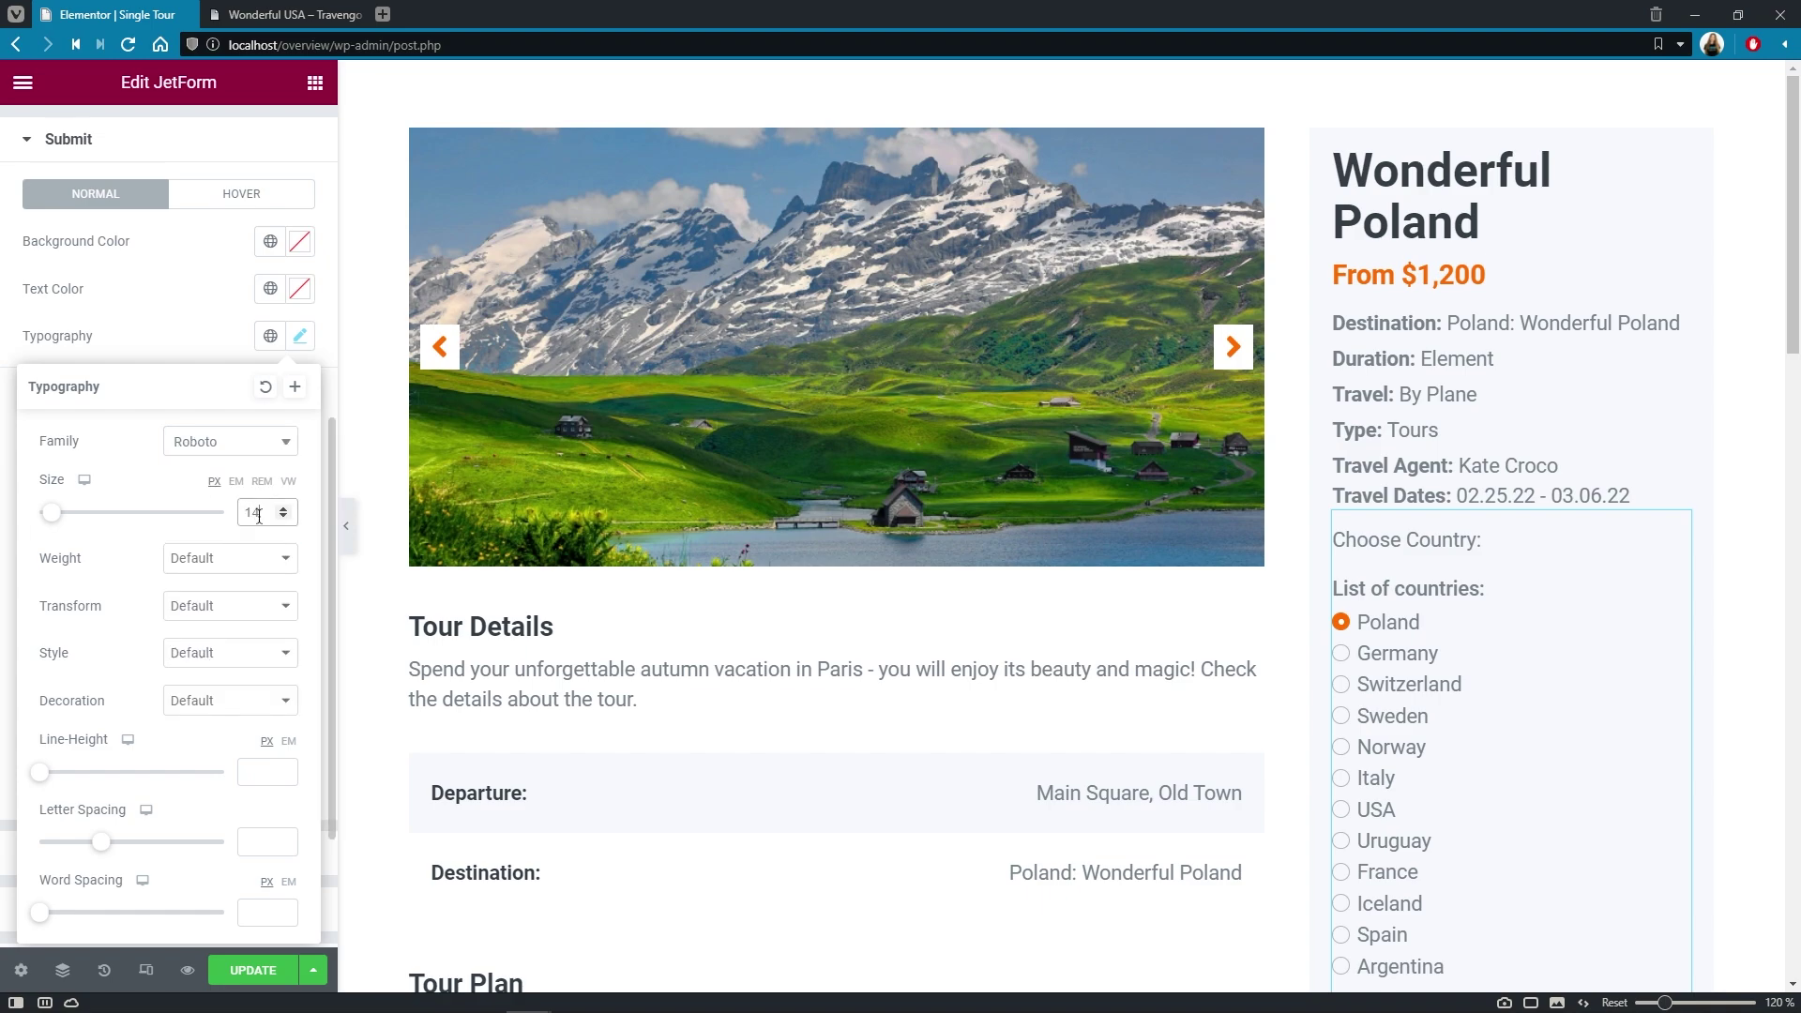
# Choose the font weight and text transform for the Submit button's typography.
pyautogui.scroll(-5, 1791, 340)
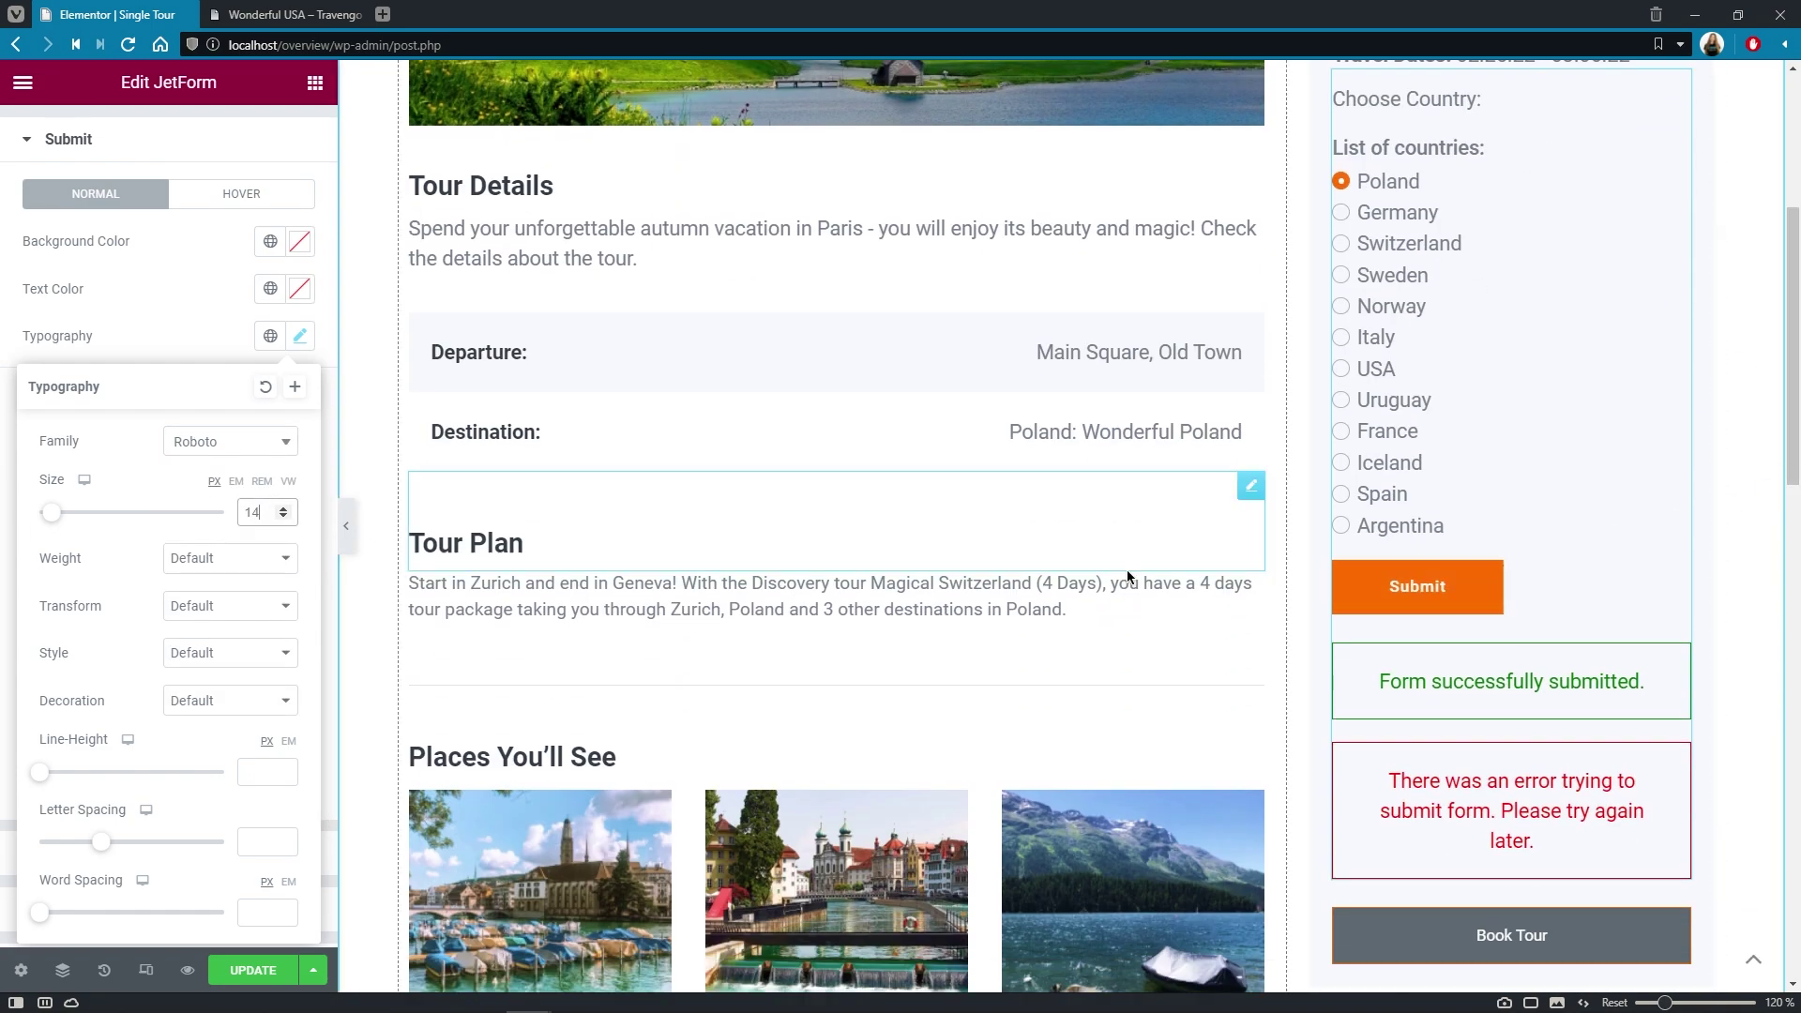
pyautogui.click(231, 558)
pyautogui.click(261, 748)
pyautogui.click(267, 606)
pyautogui.click(285, 682)
pyautogui.click(203, 333)
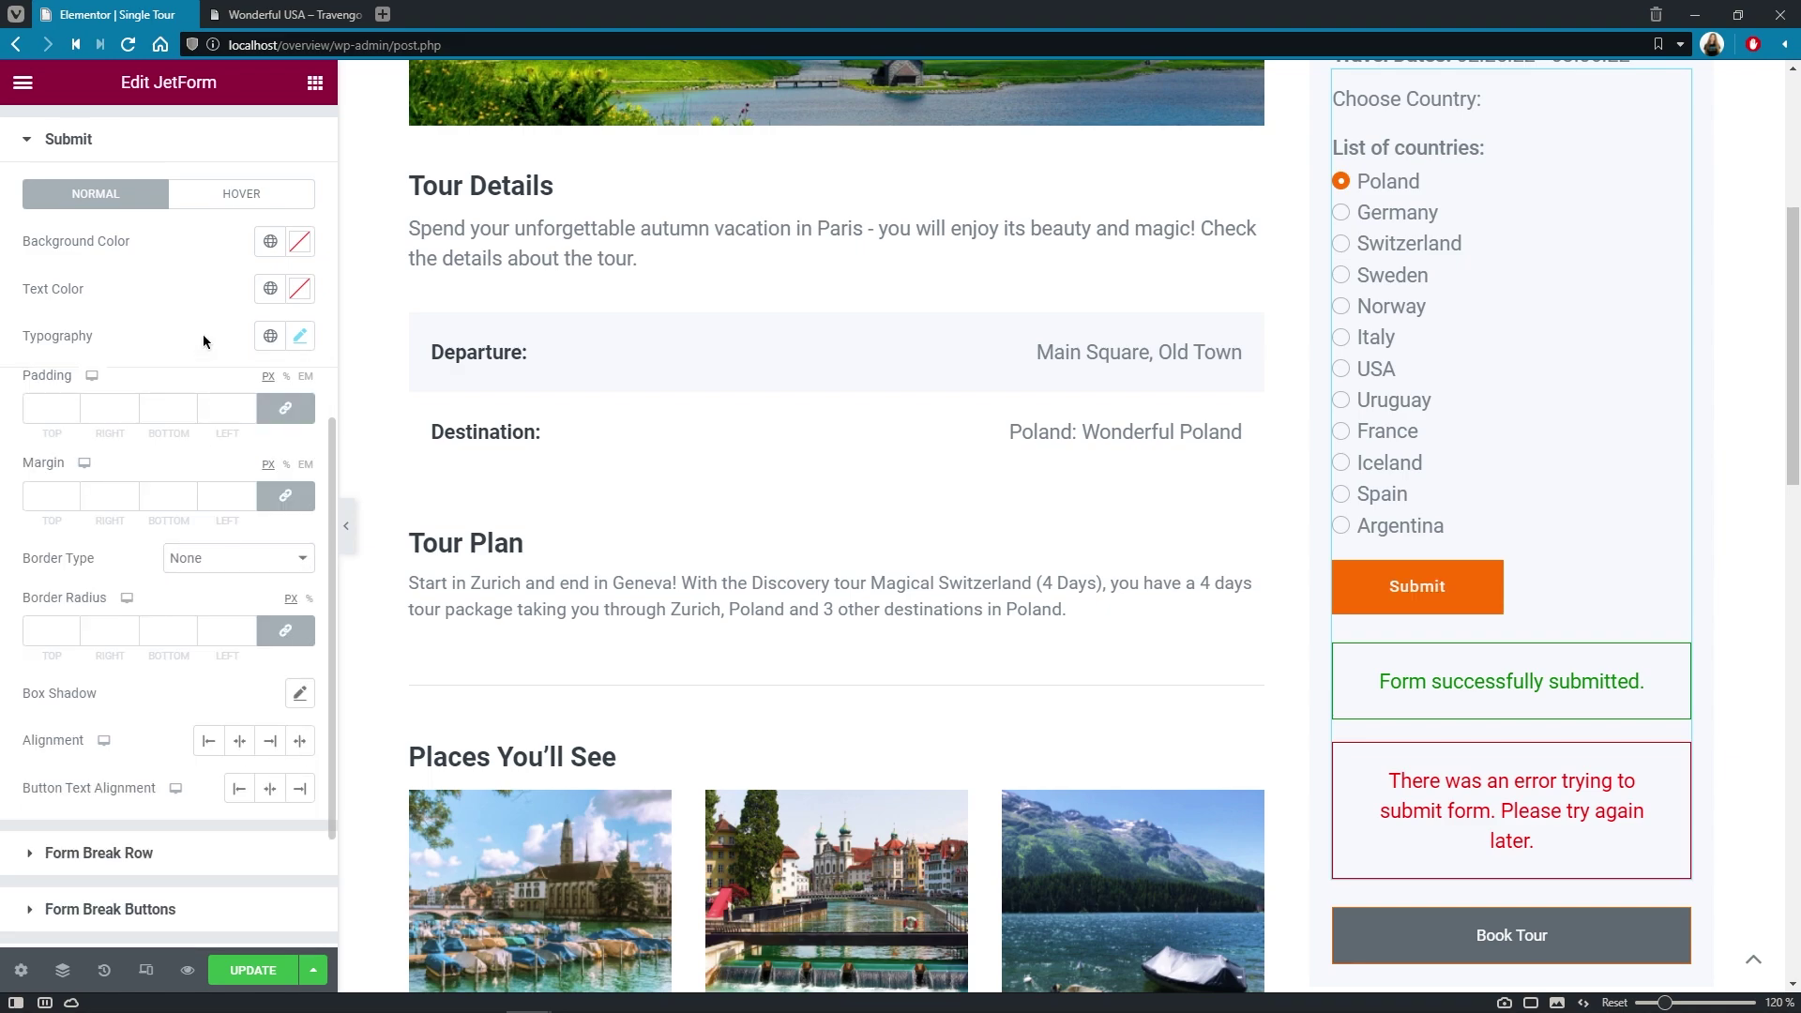
# Set the Submit button's unlinked padding to 12 px at the top and bottom and 24 px at the right and left.
pyautogui.click(285, 408)
pyautogui.click(47, 409)
pyautogui.write('12')
pyautogui.press('Tab')
pyautogui.write('24')
pyautogui.press('Tab')
pyautogui.write('12')
pyautogui.press('Tab')
pyautogui.write('24')
pyautogui.click(124, 444)
pyautogui.click(26, 143)
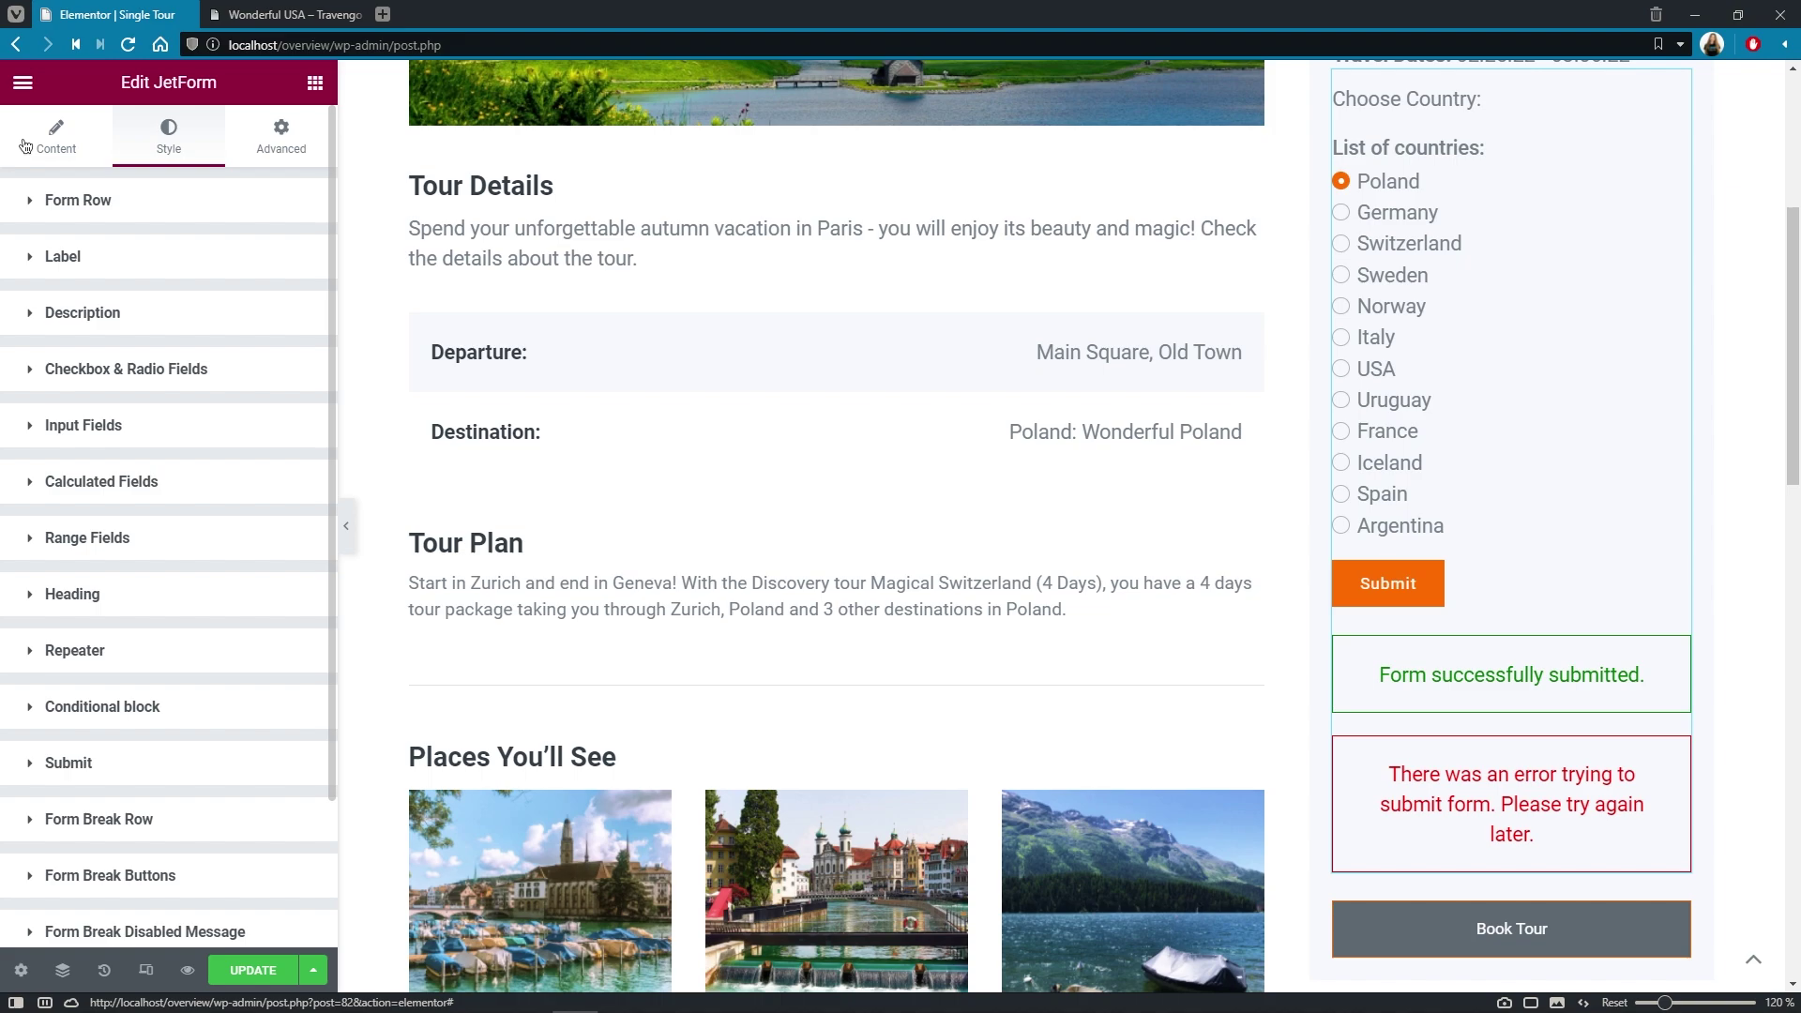
# Enable Dynamic Visibility for the form widget with the condition type Show element if condition met.
pyautogui.click(282, 136)
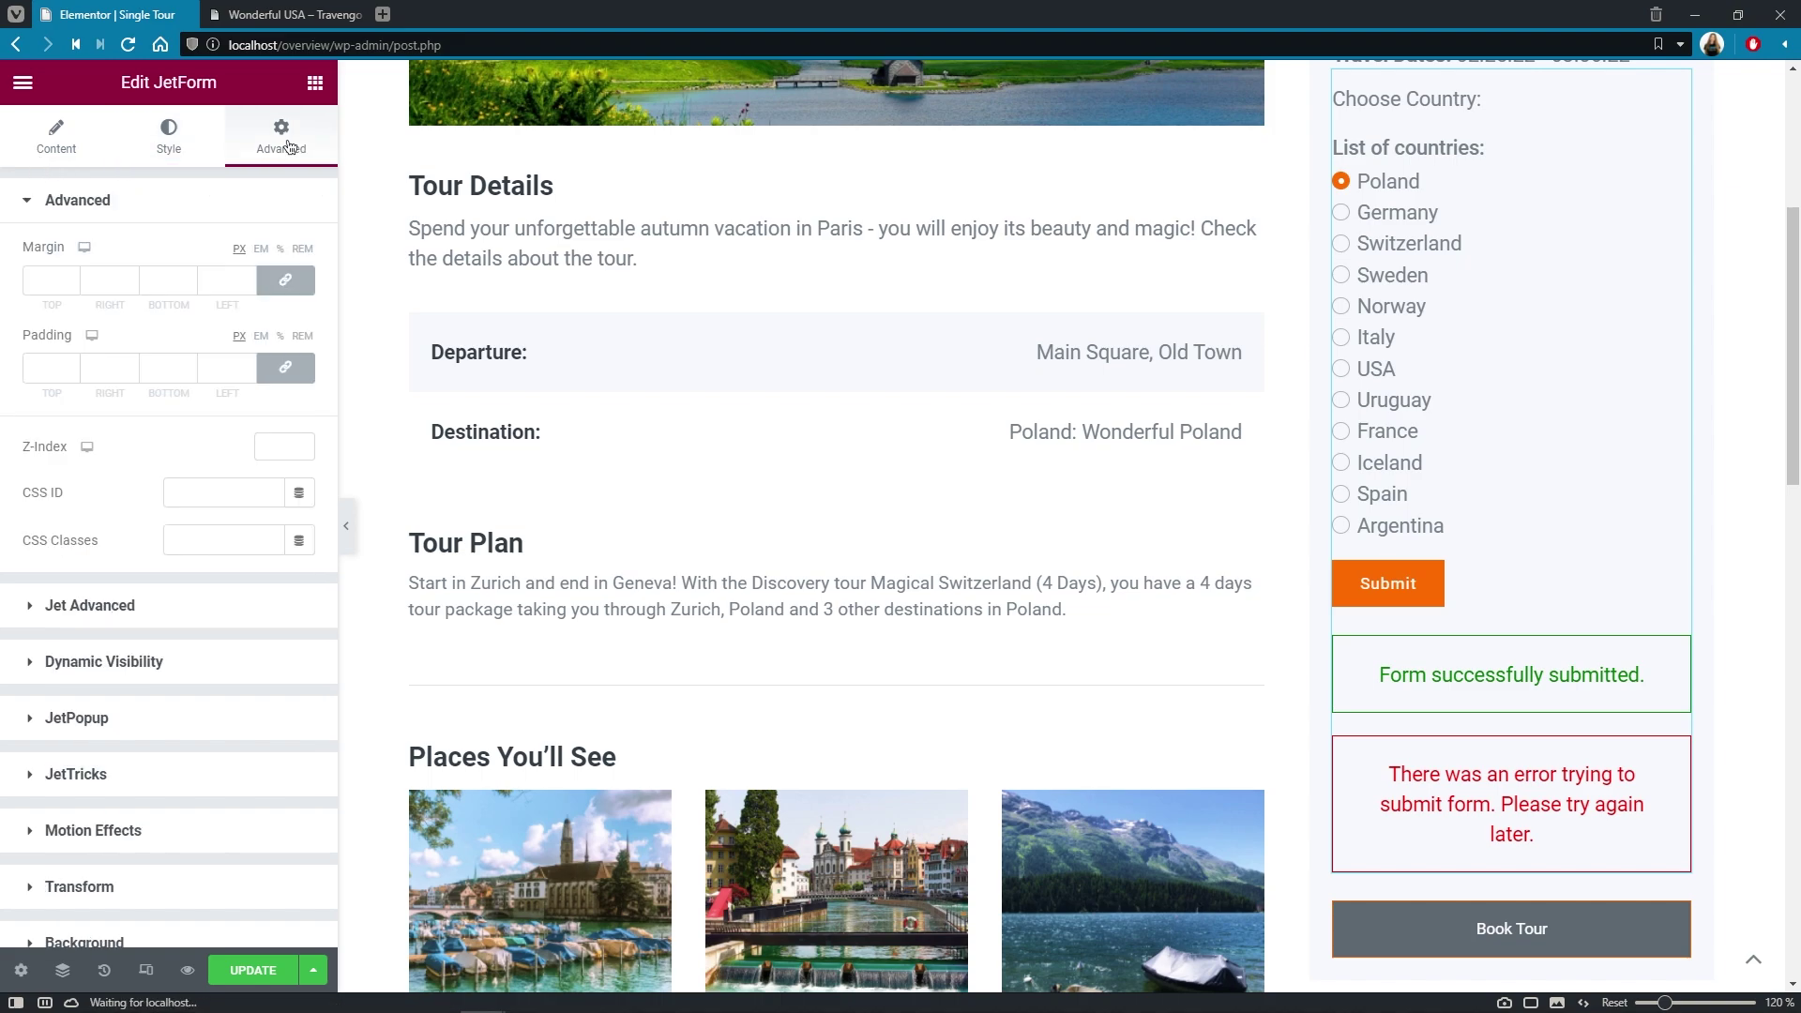
pyautogui.scroll(-1, 333, 164)
pyautogui.scroll(-2, 333, 164)
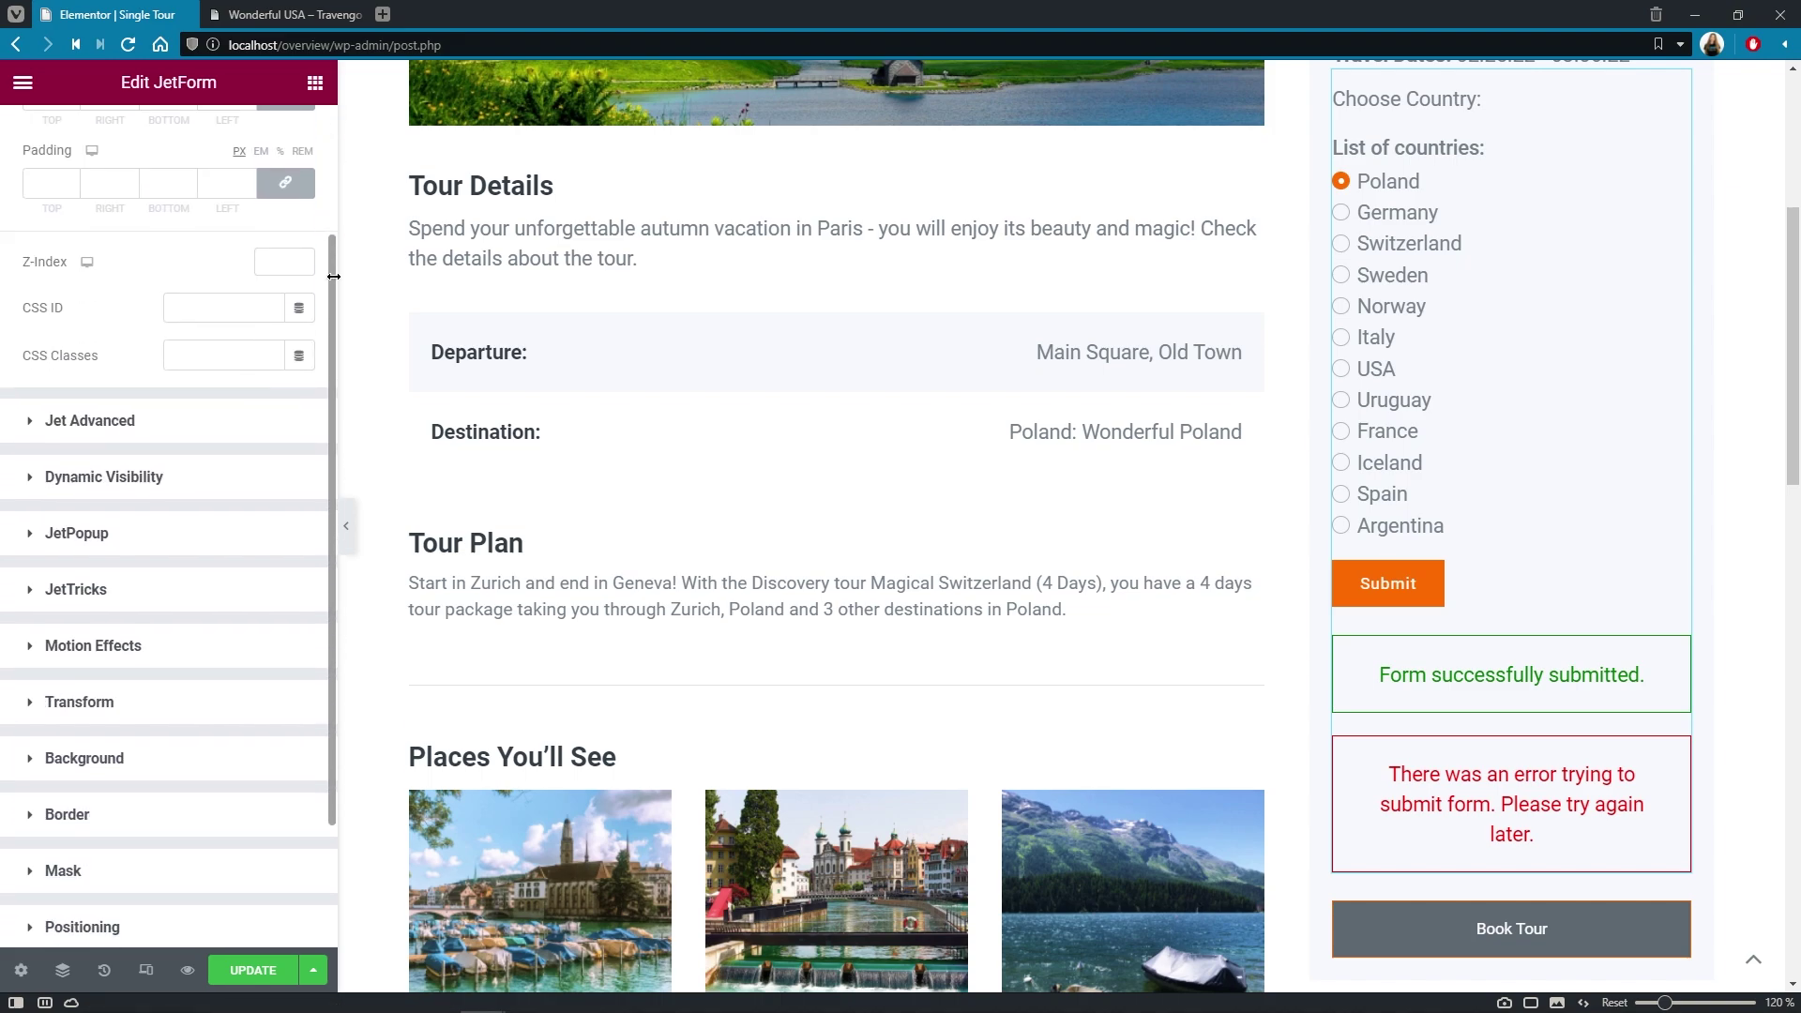
pyautogui.click(289, 475)
pyautogui.click(298, 365)
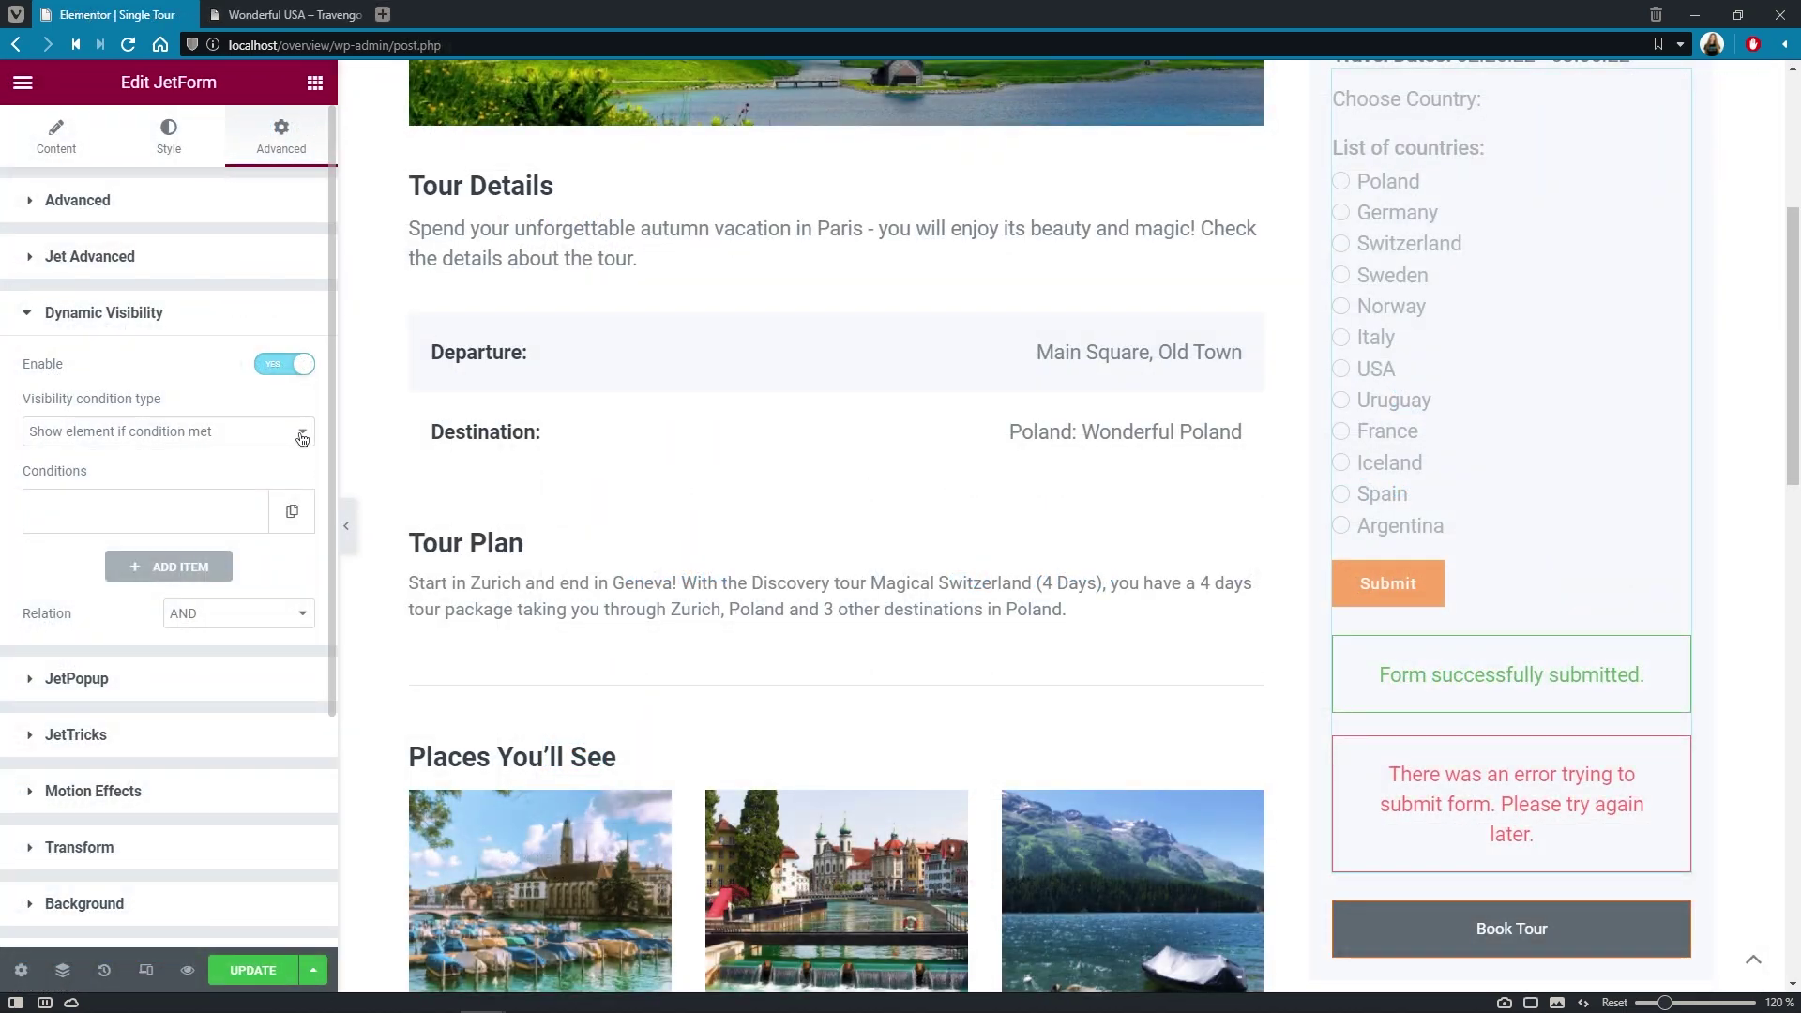
pyautogui.click(302, 433)
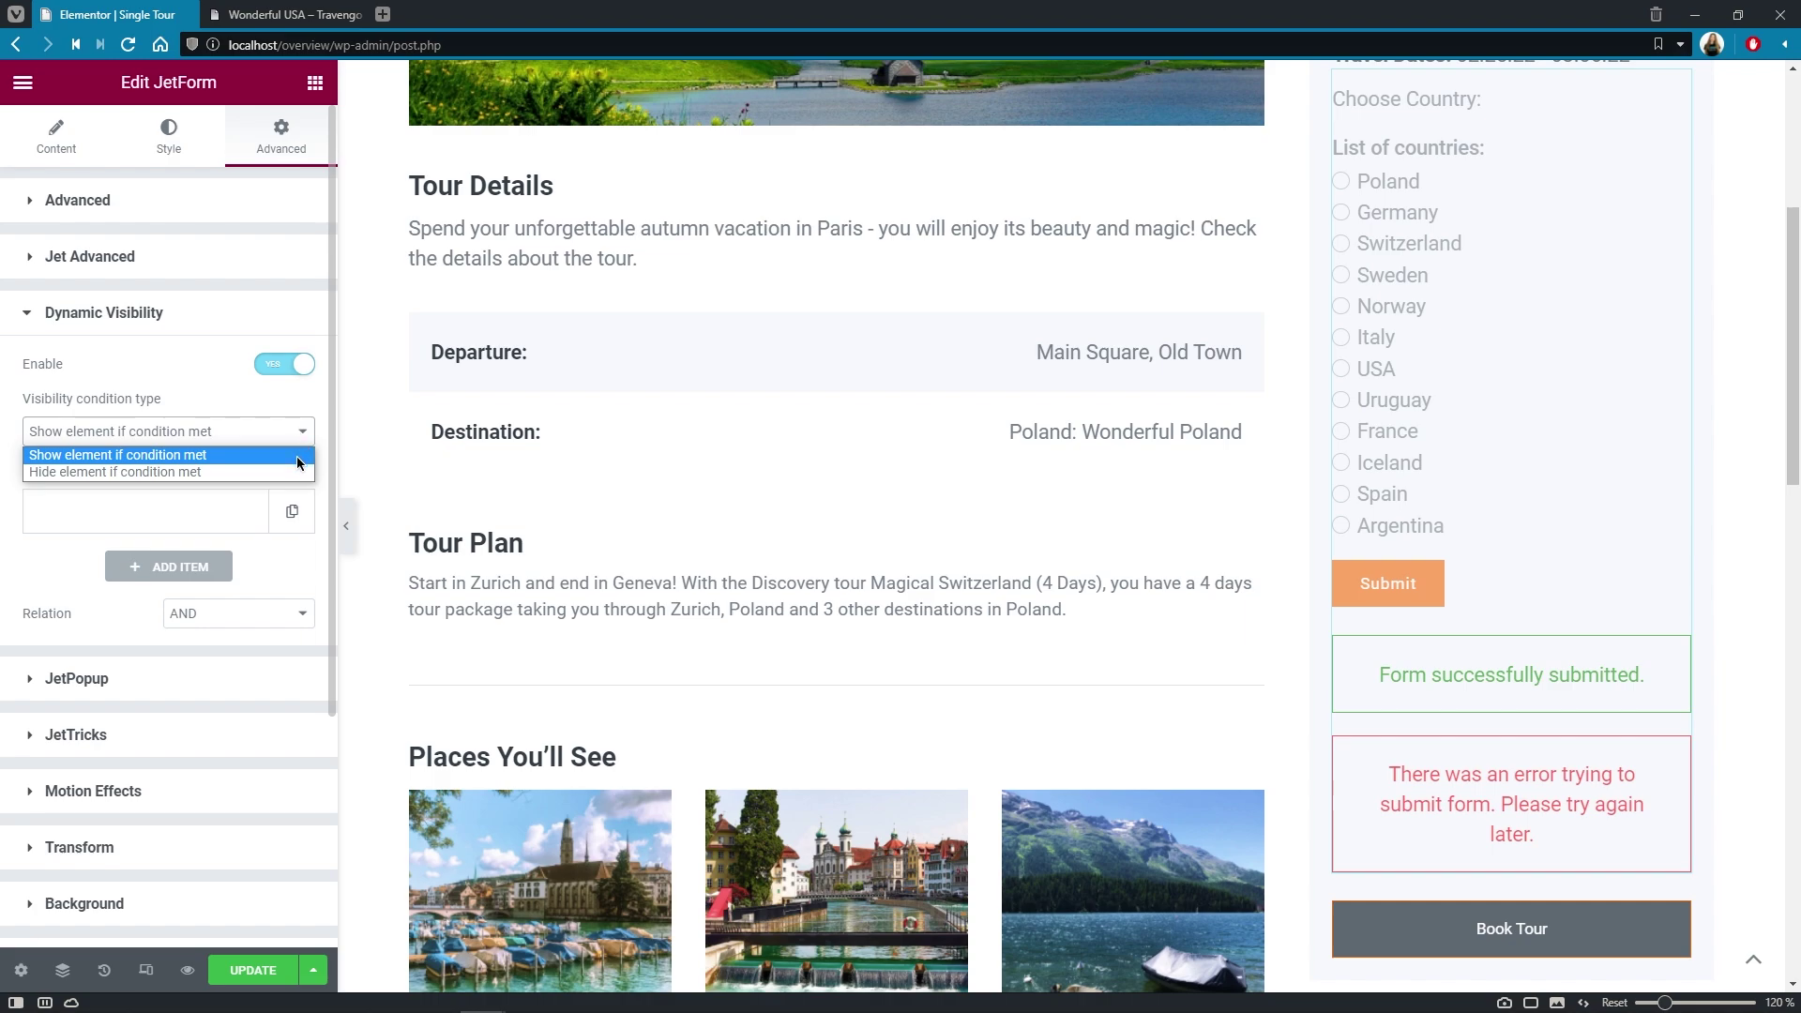
pyautogui.click(297, 457)
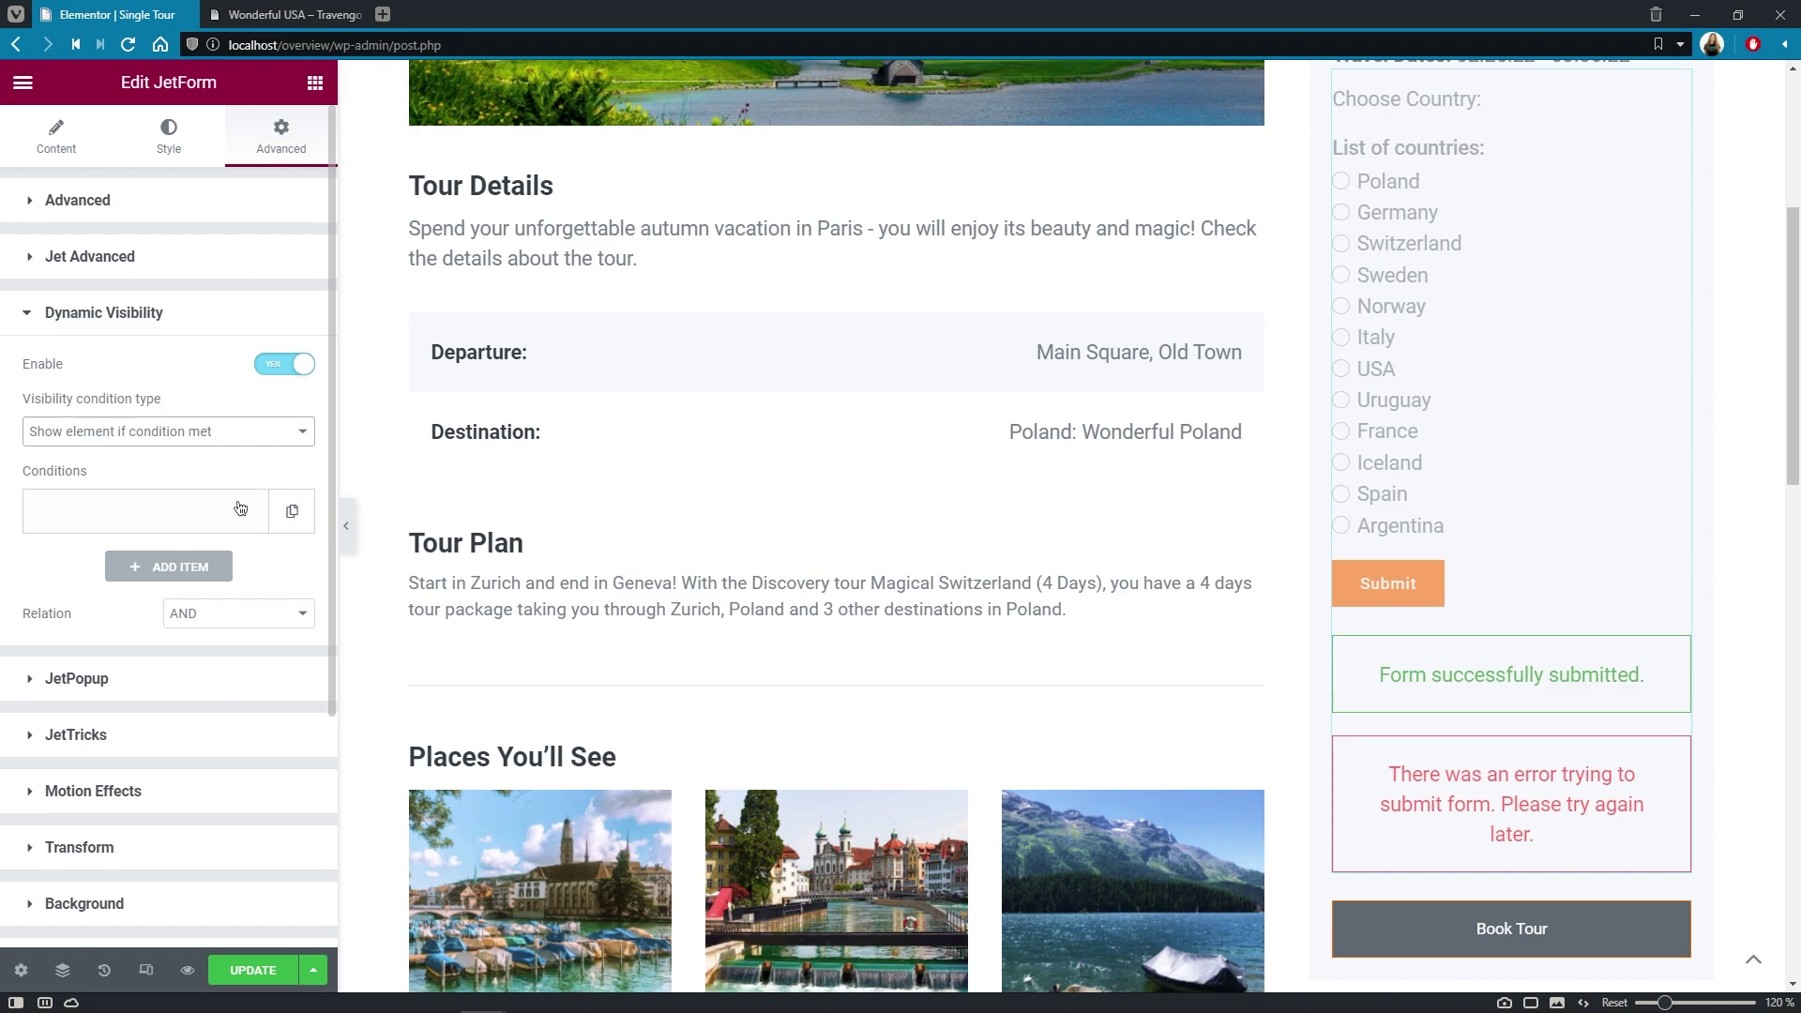
# Add a User Role is condition for the Administrator, Editor and Author roles, and update the template.
pyautogui.click(201, 519)
pyautogui.click(289, 590)
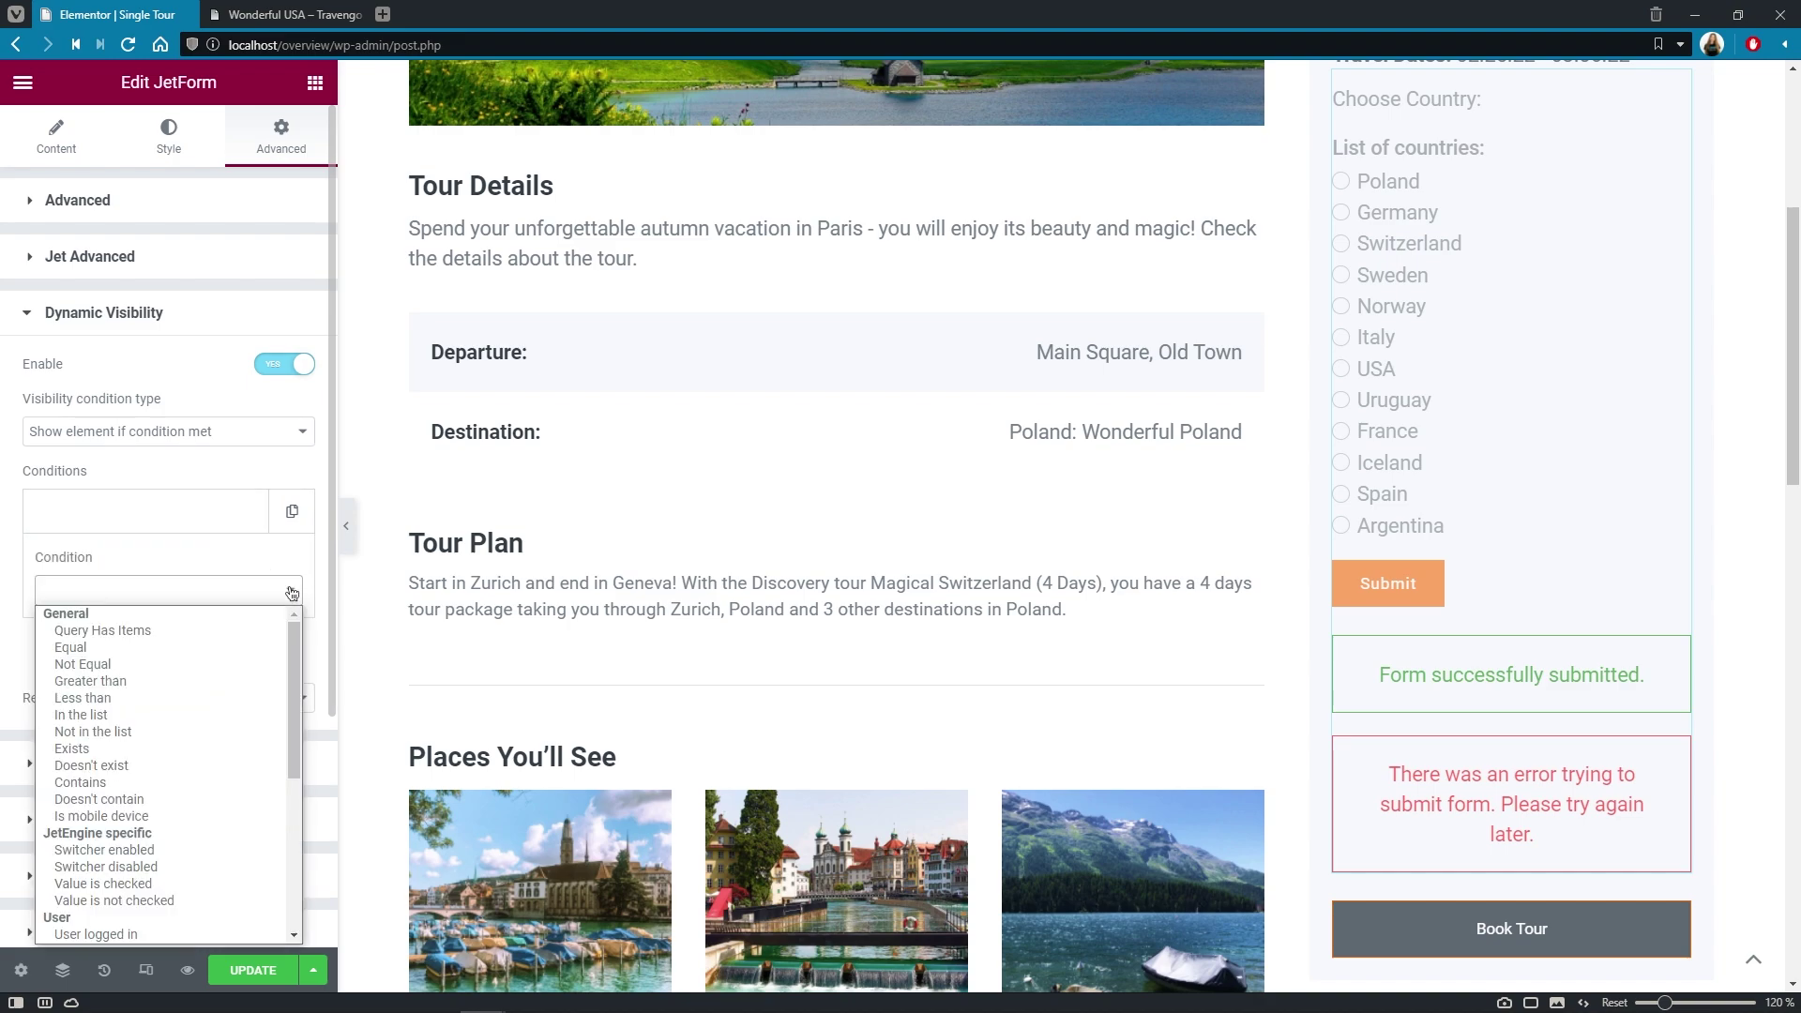
pyautogui.moveTo(290, 638); pyautogui.dragTo(300, 754)
pyautogui.click(234, 719)
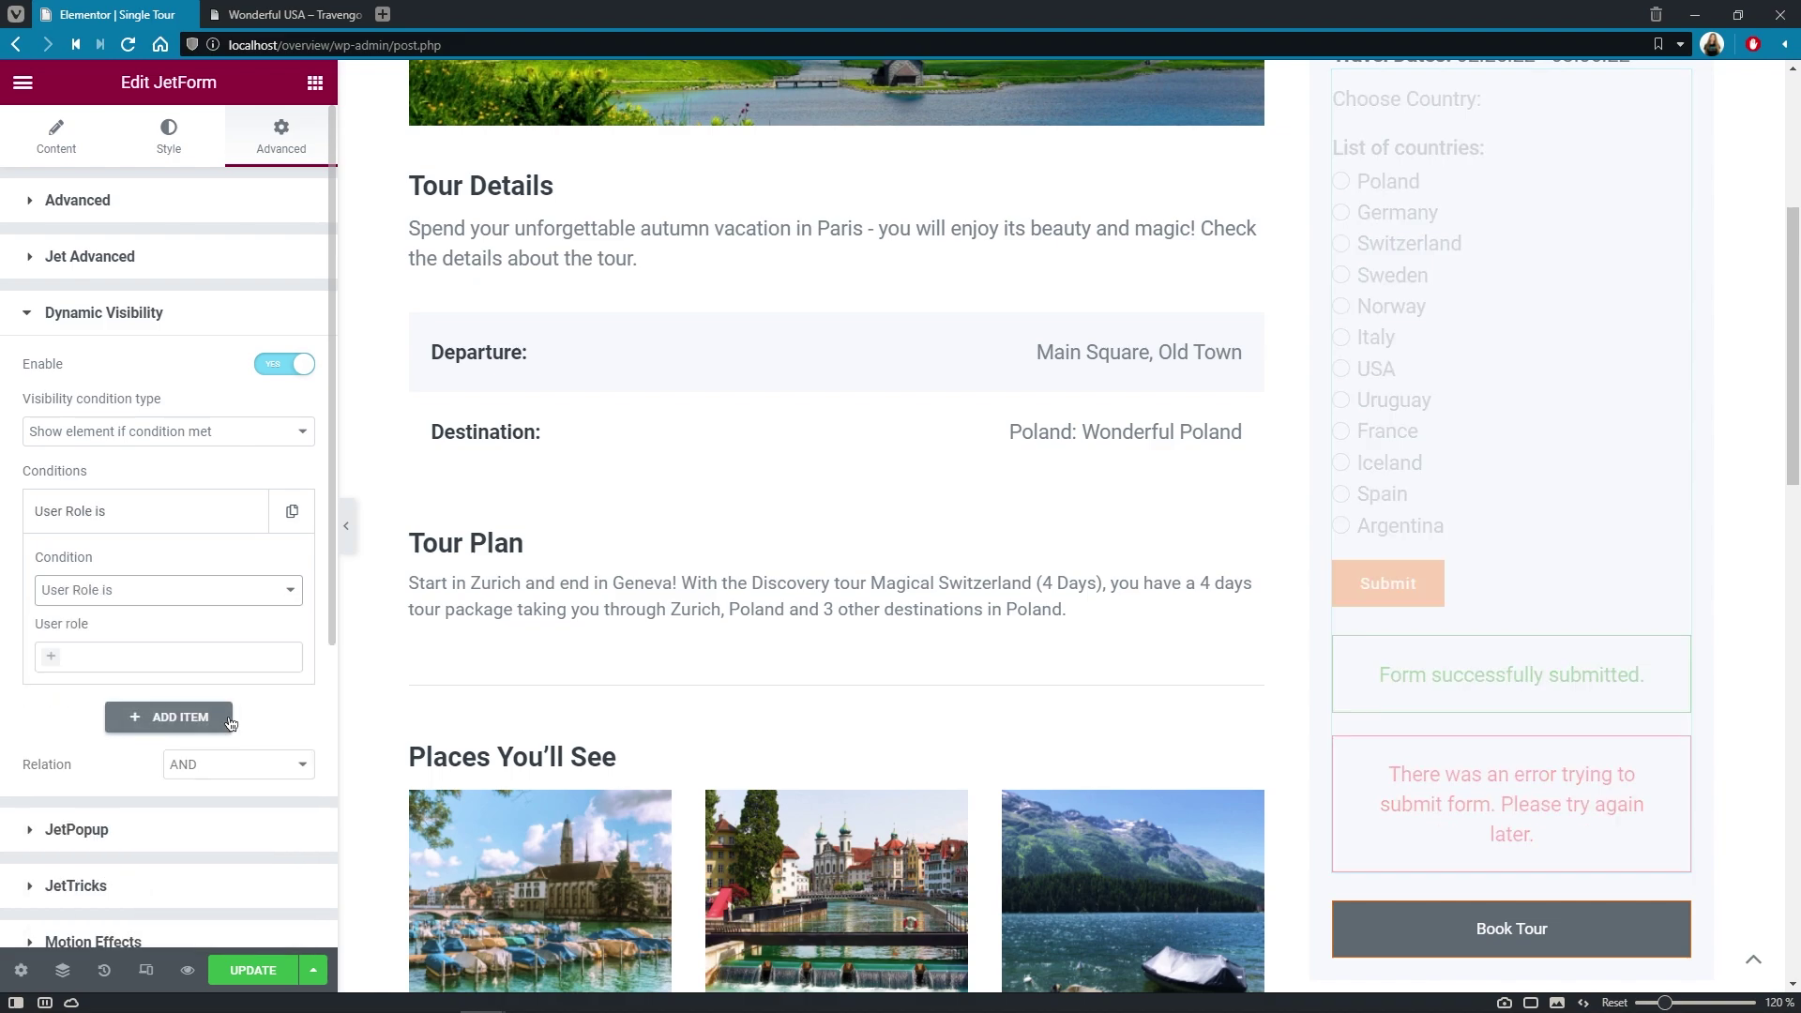
pyautogui.click(79, 660)
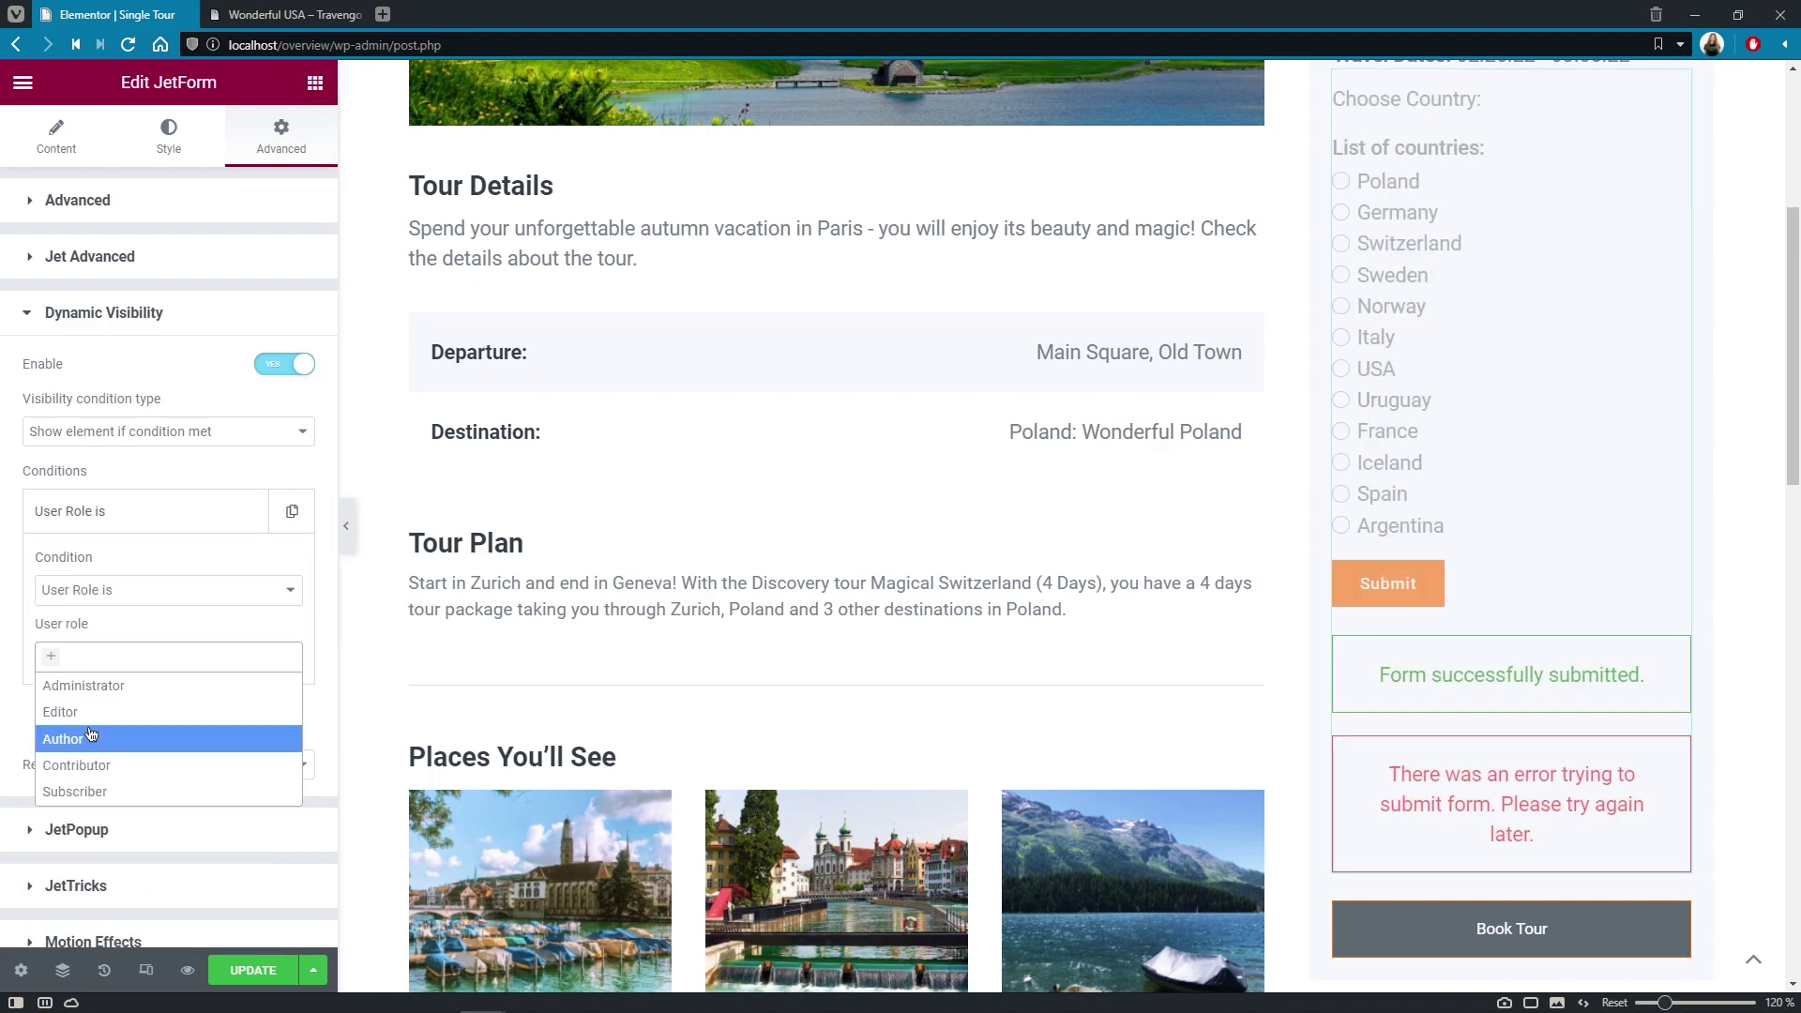
pyautogui.click(94, 727)
pyautogui.click(108, 657)
pyautogui.click(141, 711)
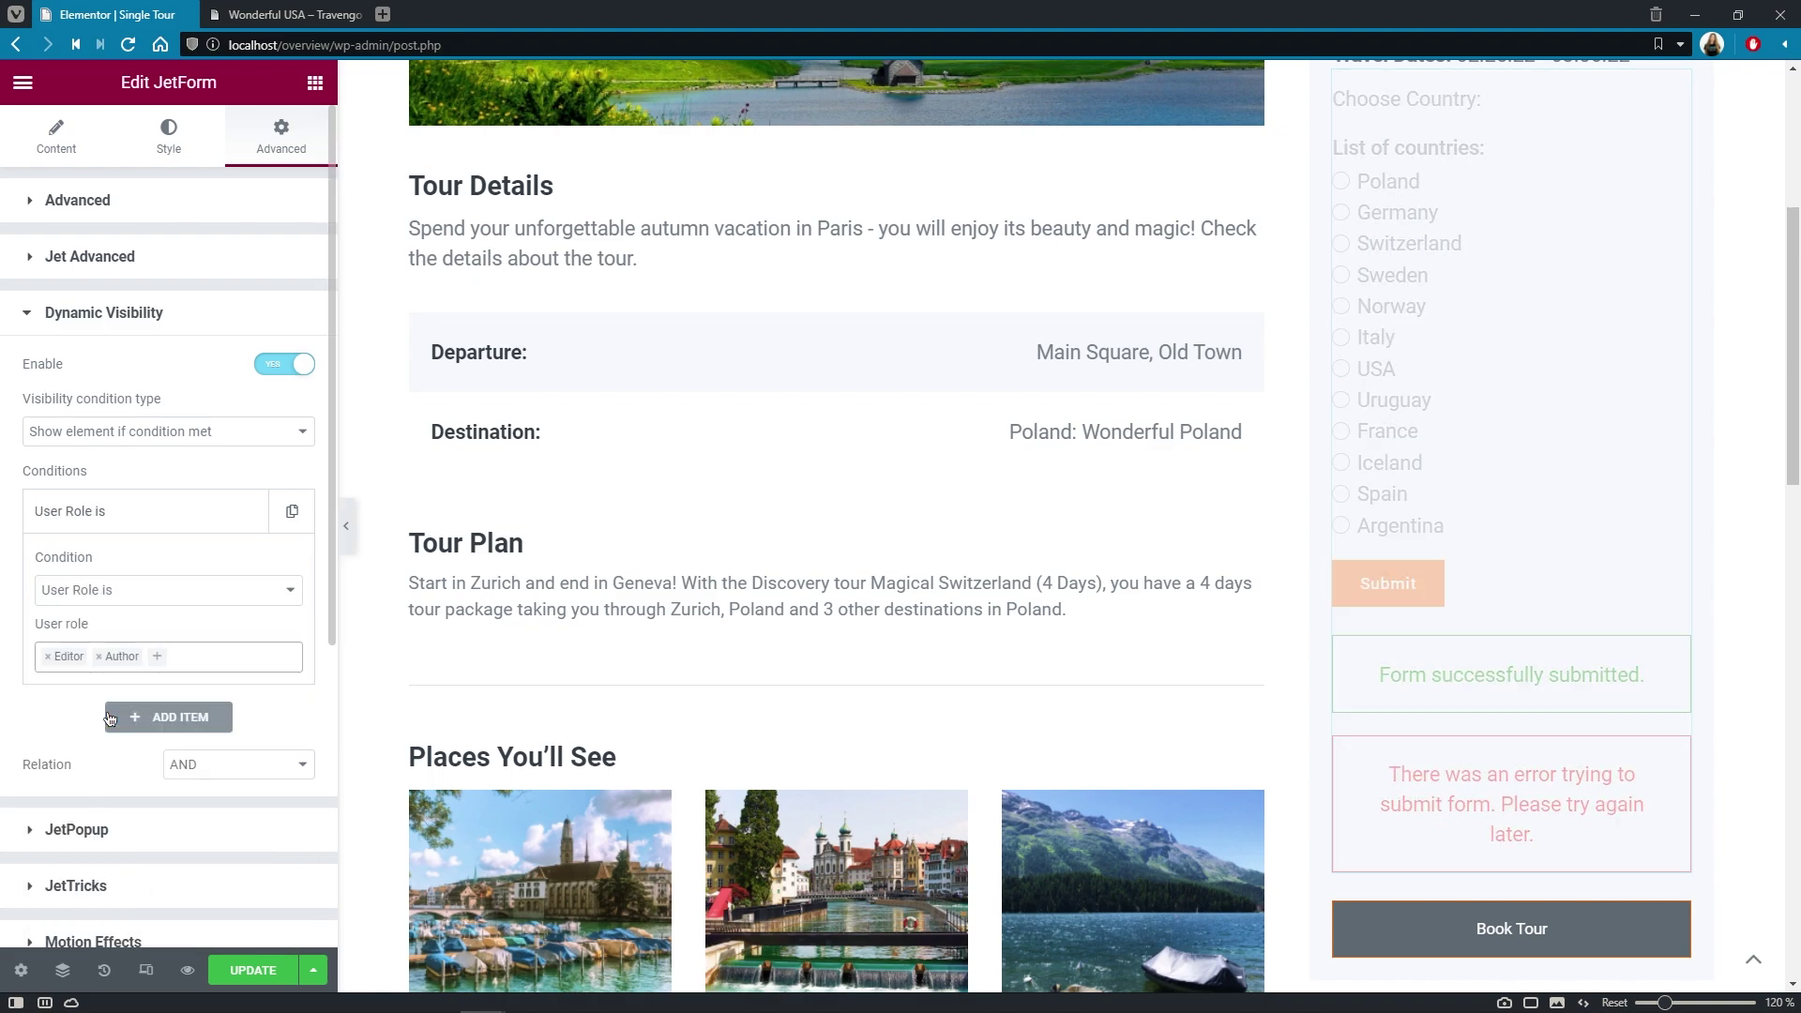
pyautogui.click(153, 662)
pyautogui.click(161, 685)
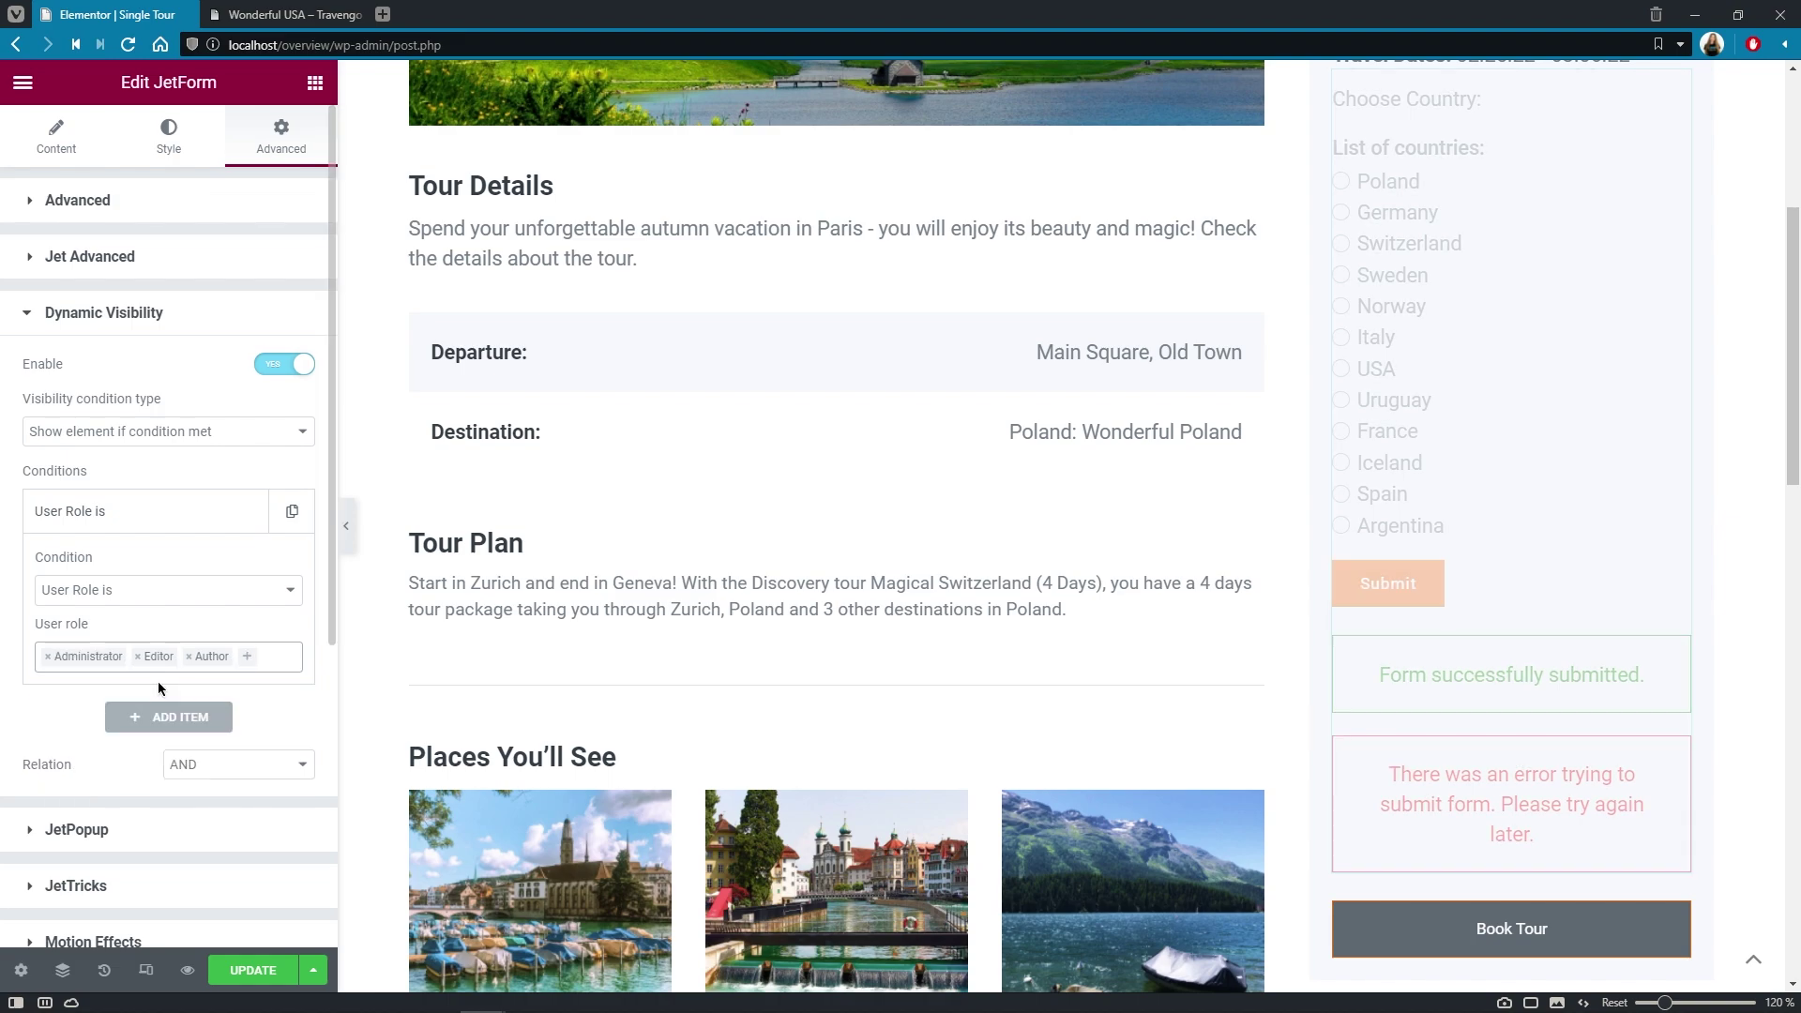
pyautogui.click(273, 969)
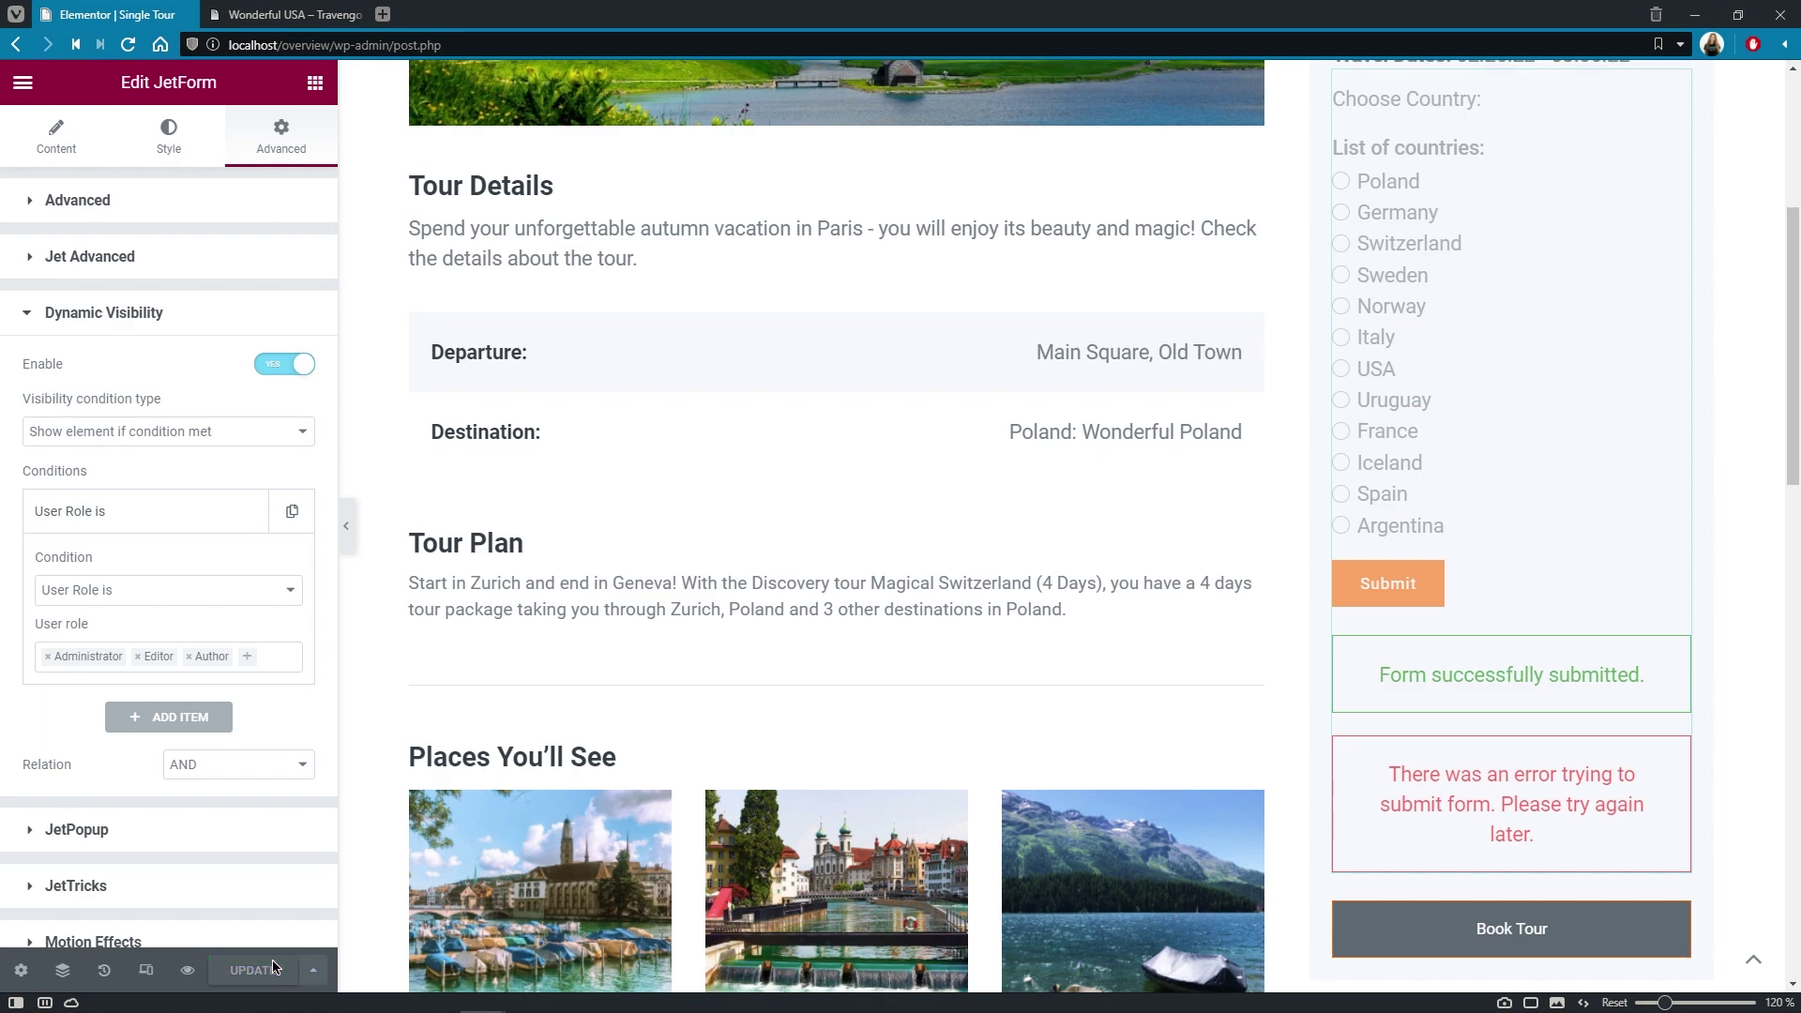
# Check the country form on the Wonderful USA tour page, and open a private browser window.
pyautogui.click(320, 17)
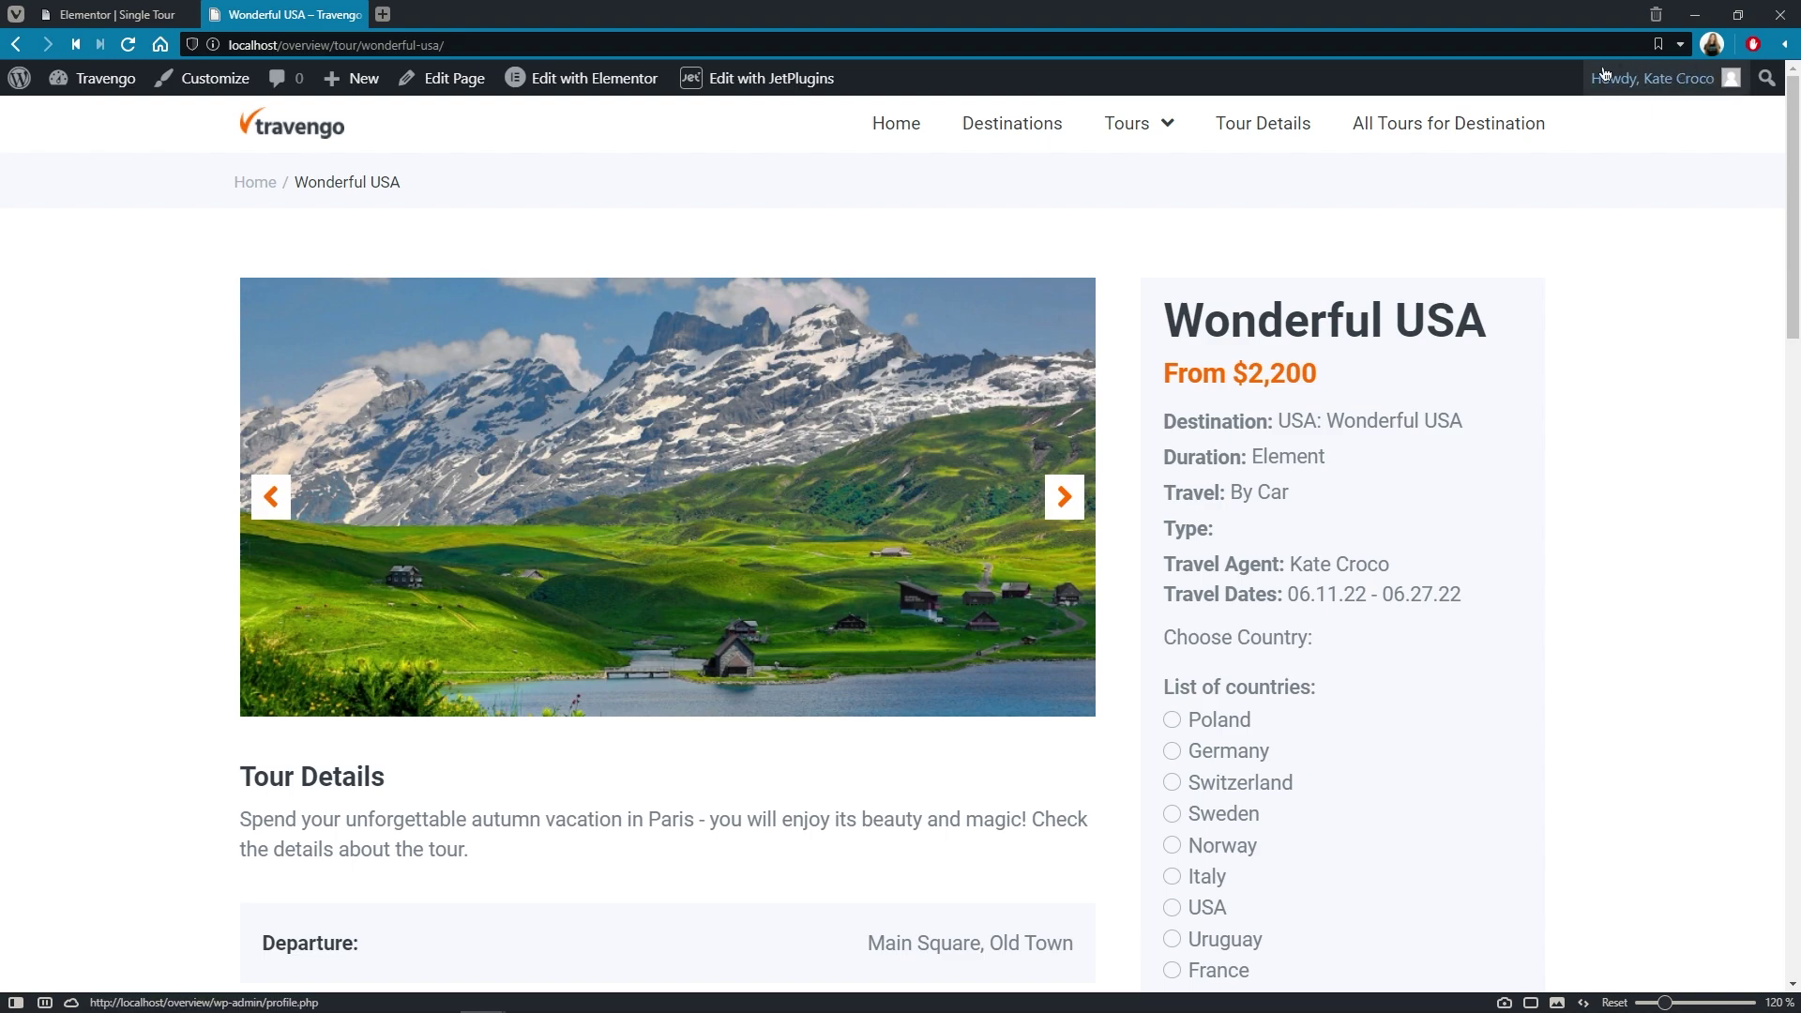
pyautogui.scroll(-5, 1772, 236)
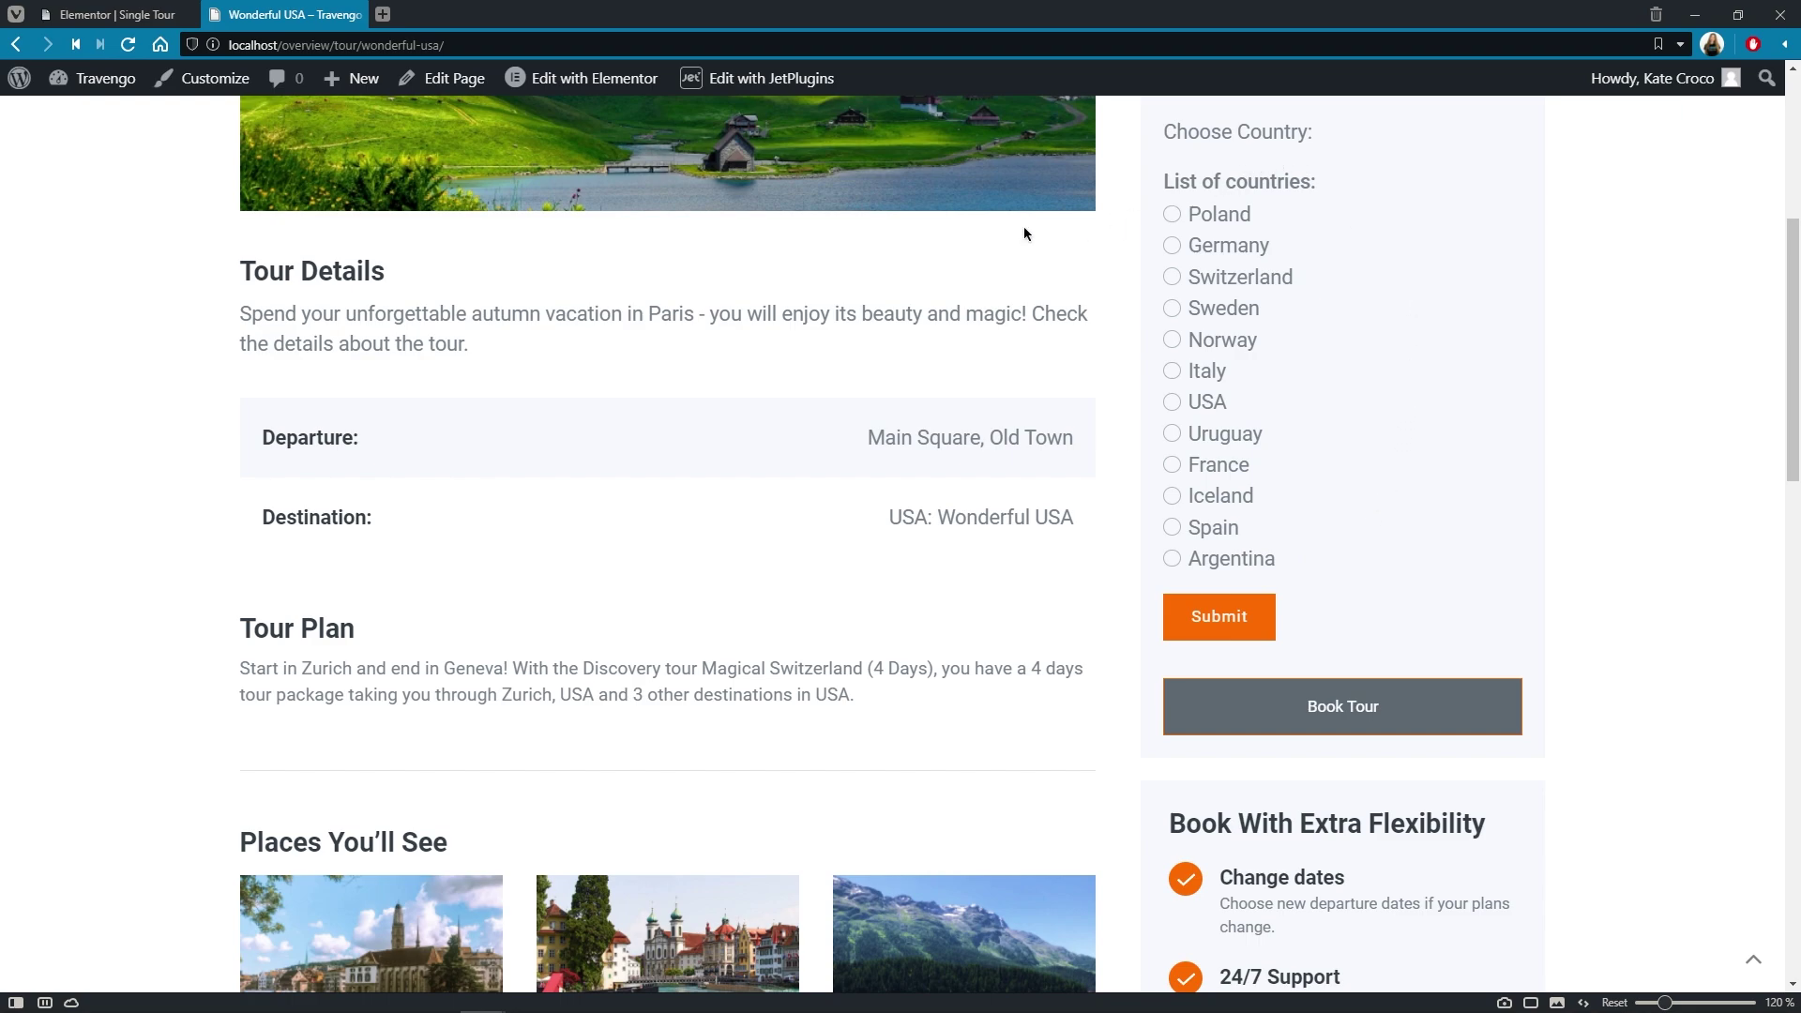
pyautogui.click(16, 15)
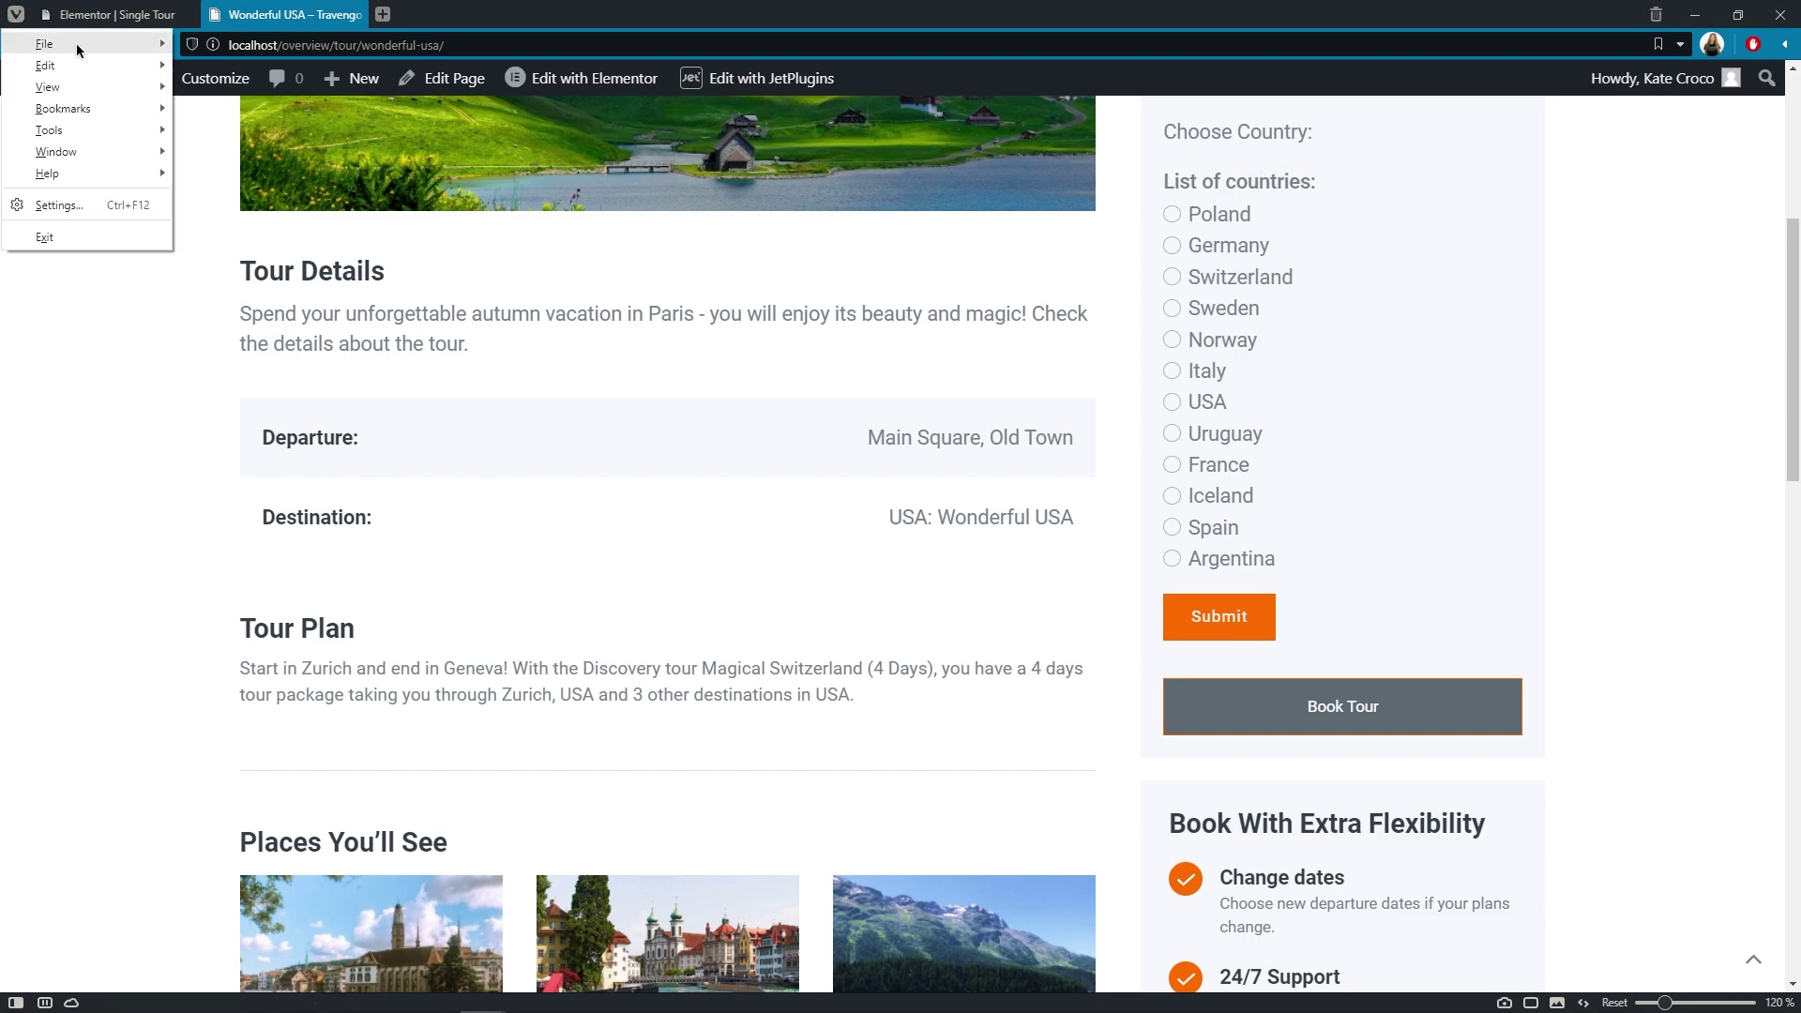
pyautogui.moveTo(77, 43)
pyautogui.click(330, 89)
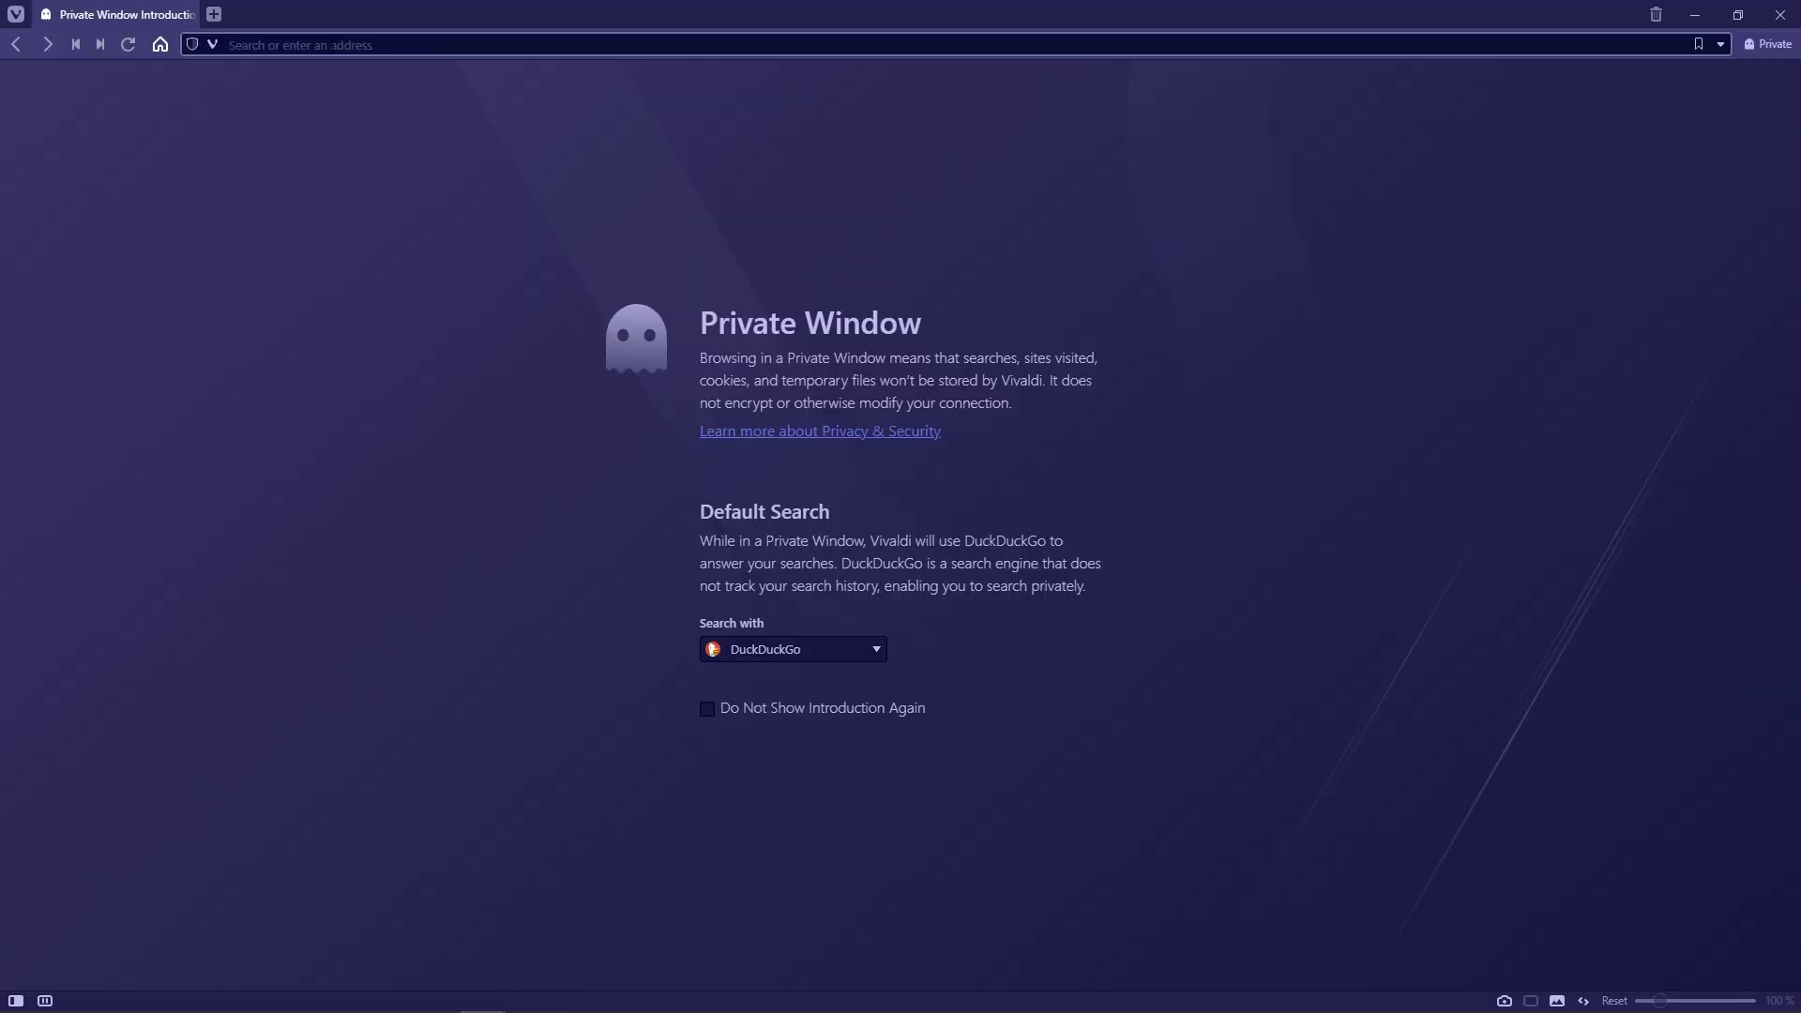
# Load localhost/overview/tour/wonderful-usa/ in the private window to check the form's visibility for a logged-out visitor.
pyautogui.write('http://localhost/overview/tour/wonderful-usa/')
pyautogui.press('Return')
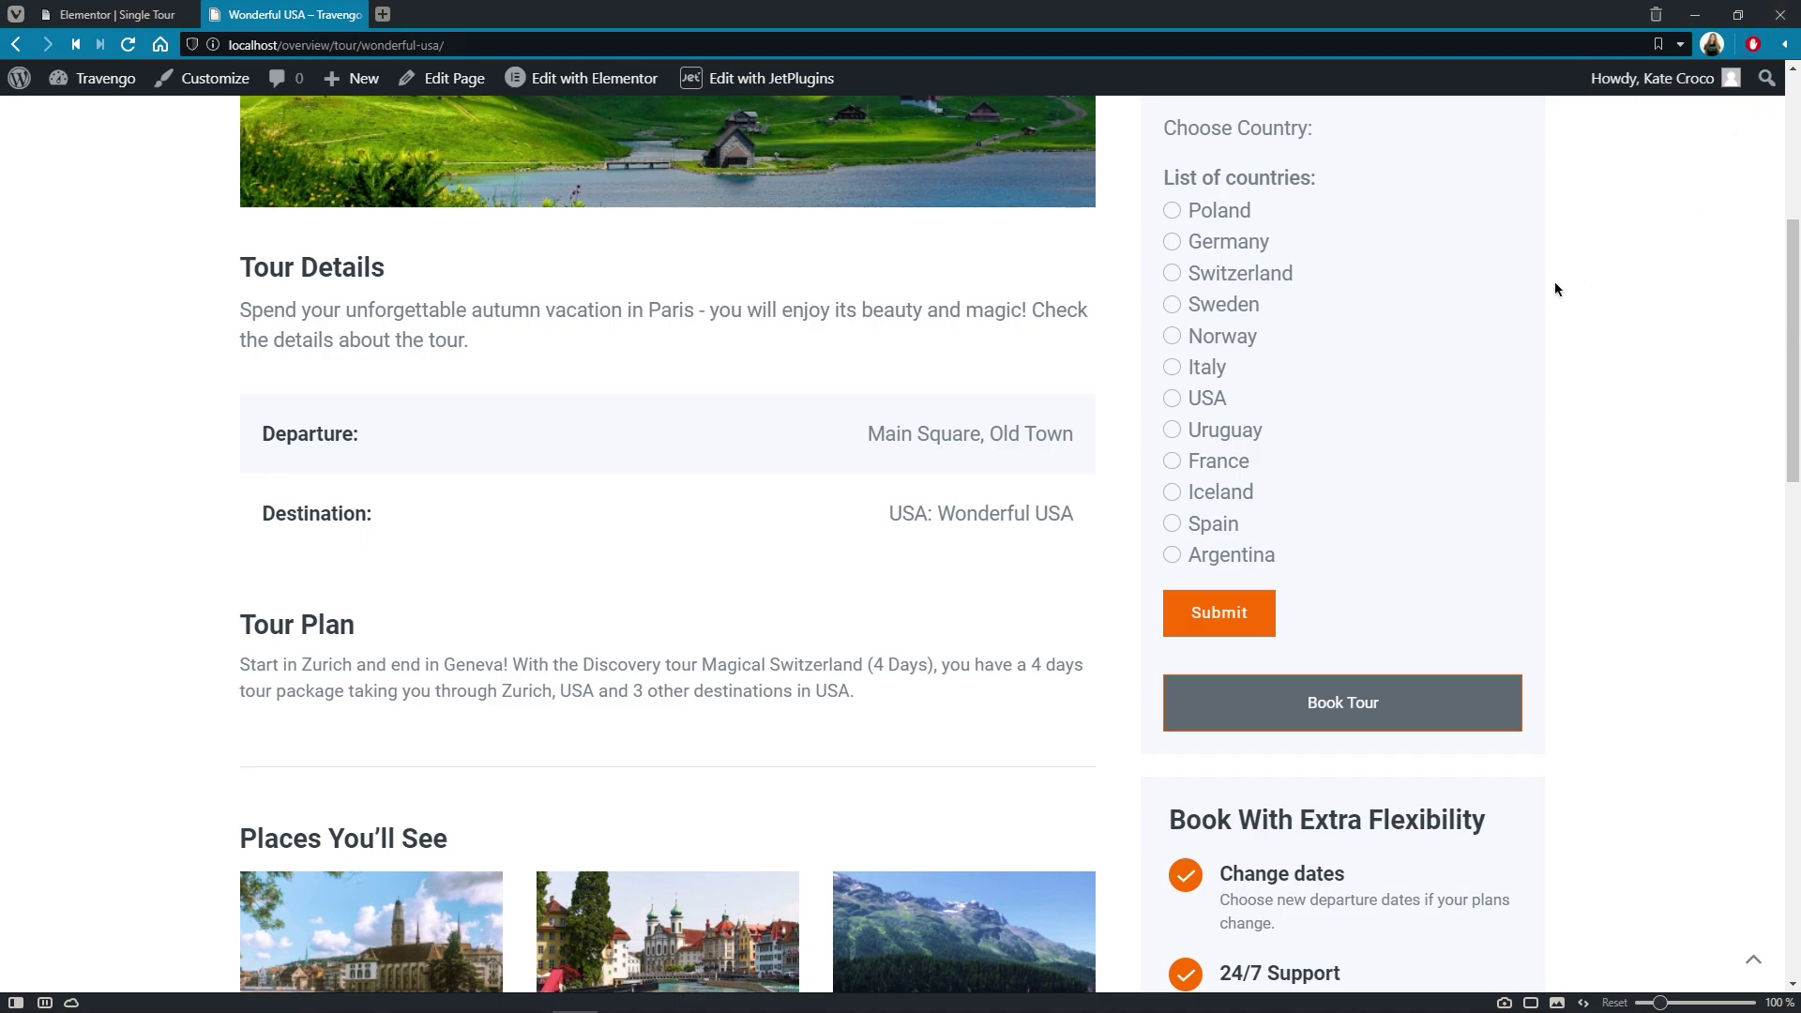
# Choose USA in the list of countries on the logged-in Wonderful USA tour page and submit the form.
pyautogui.scroll(5, 1553, 268)
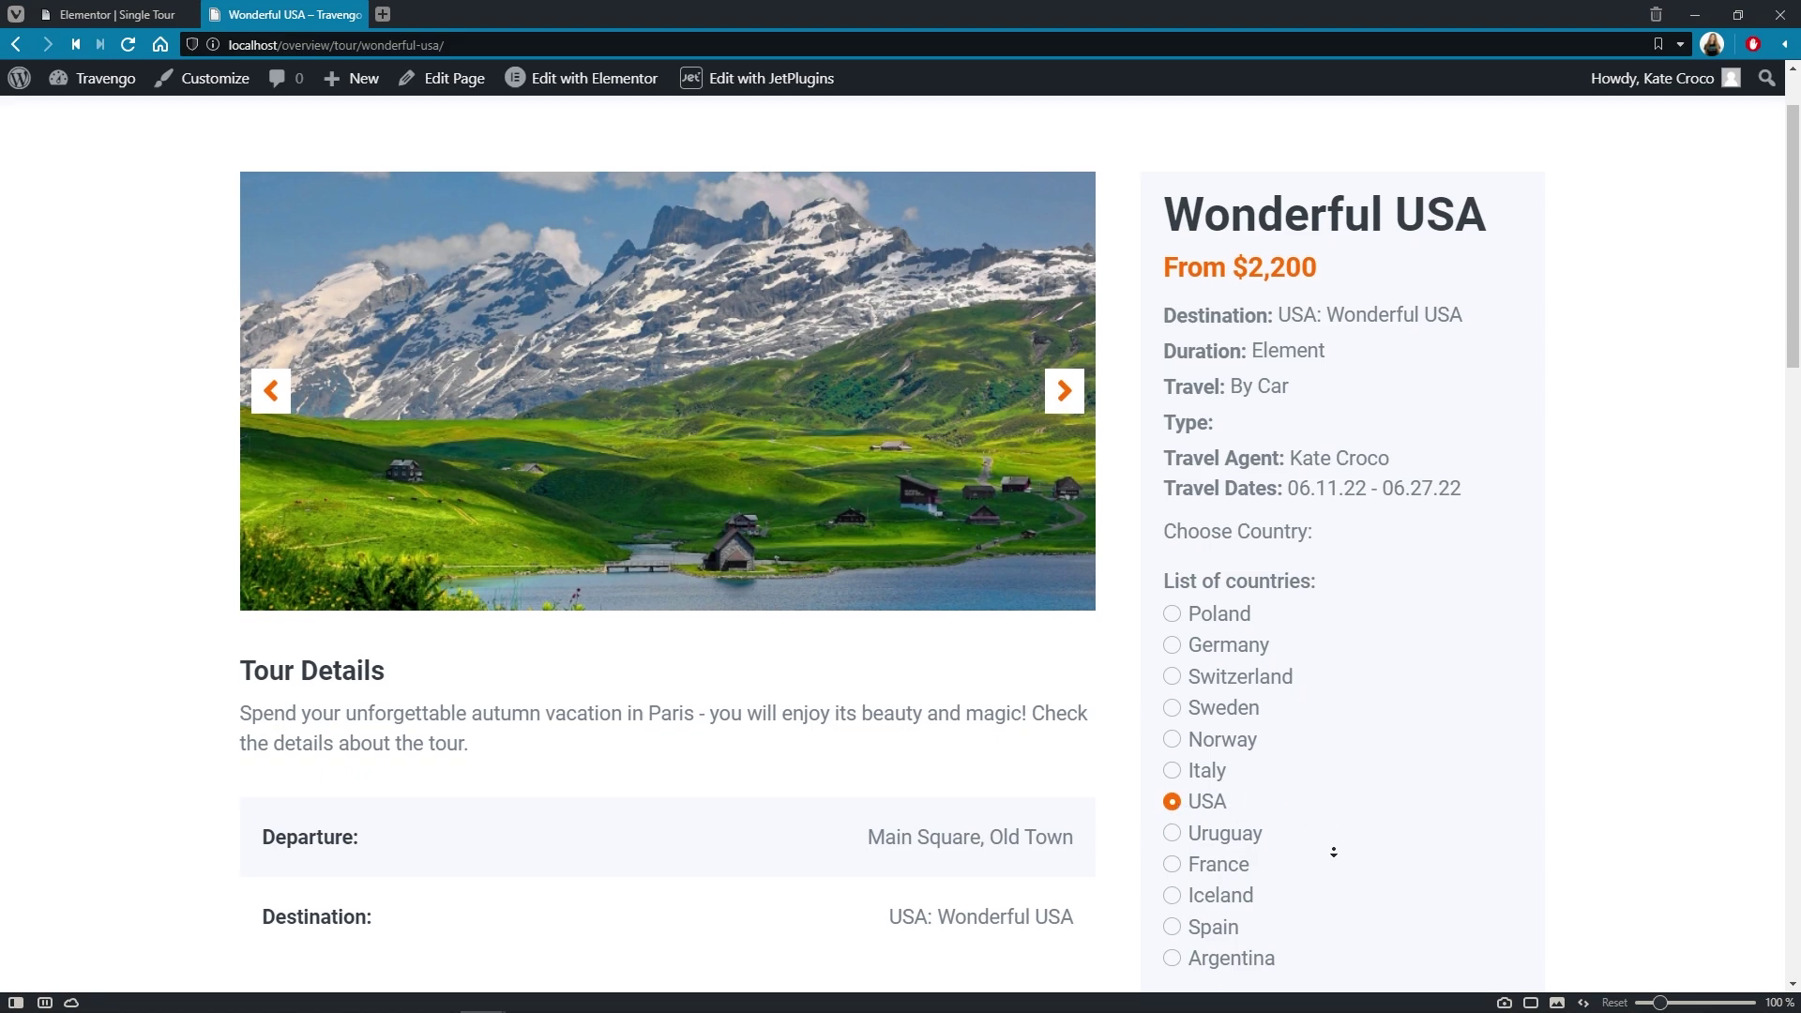
pyautogui.scroll(-2, 1331, 900)
pyautogui.click(1268, 877)
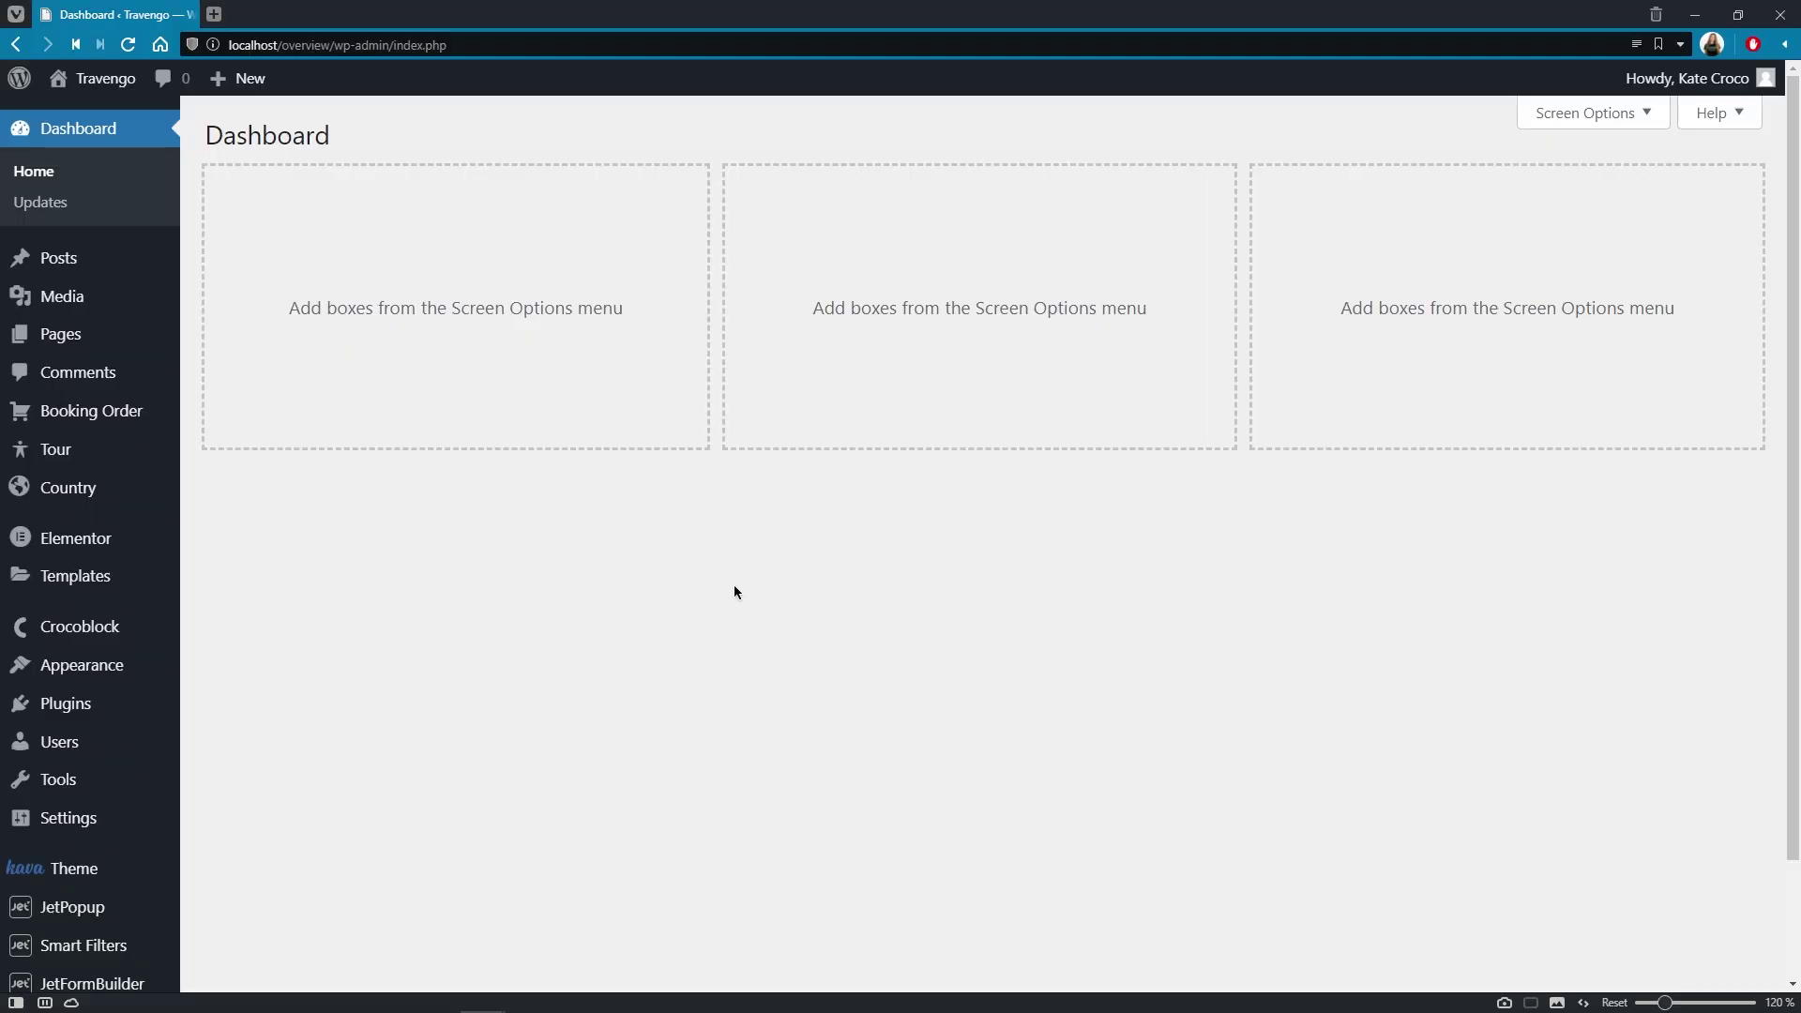
# Open the USA post among the Country entries in the WordPress dashboard and check its Children Tour relations.
pyautogui.click(107, 489)
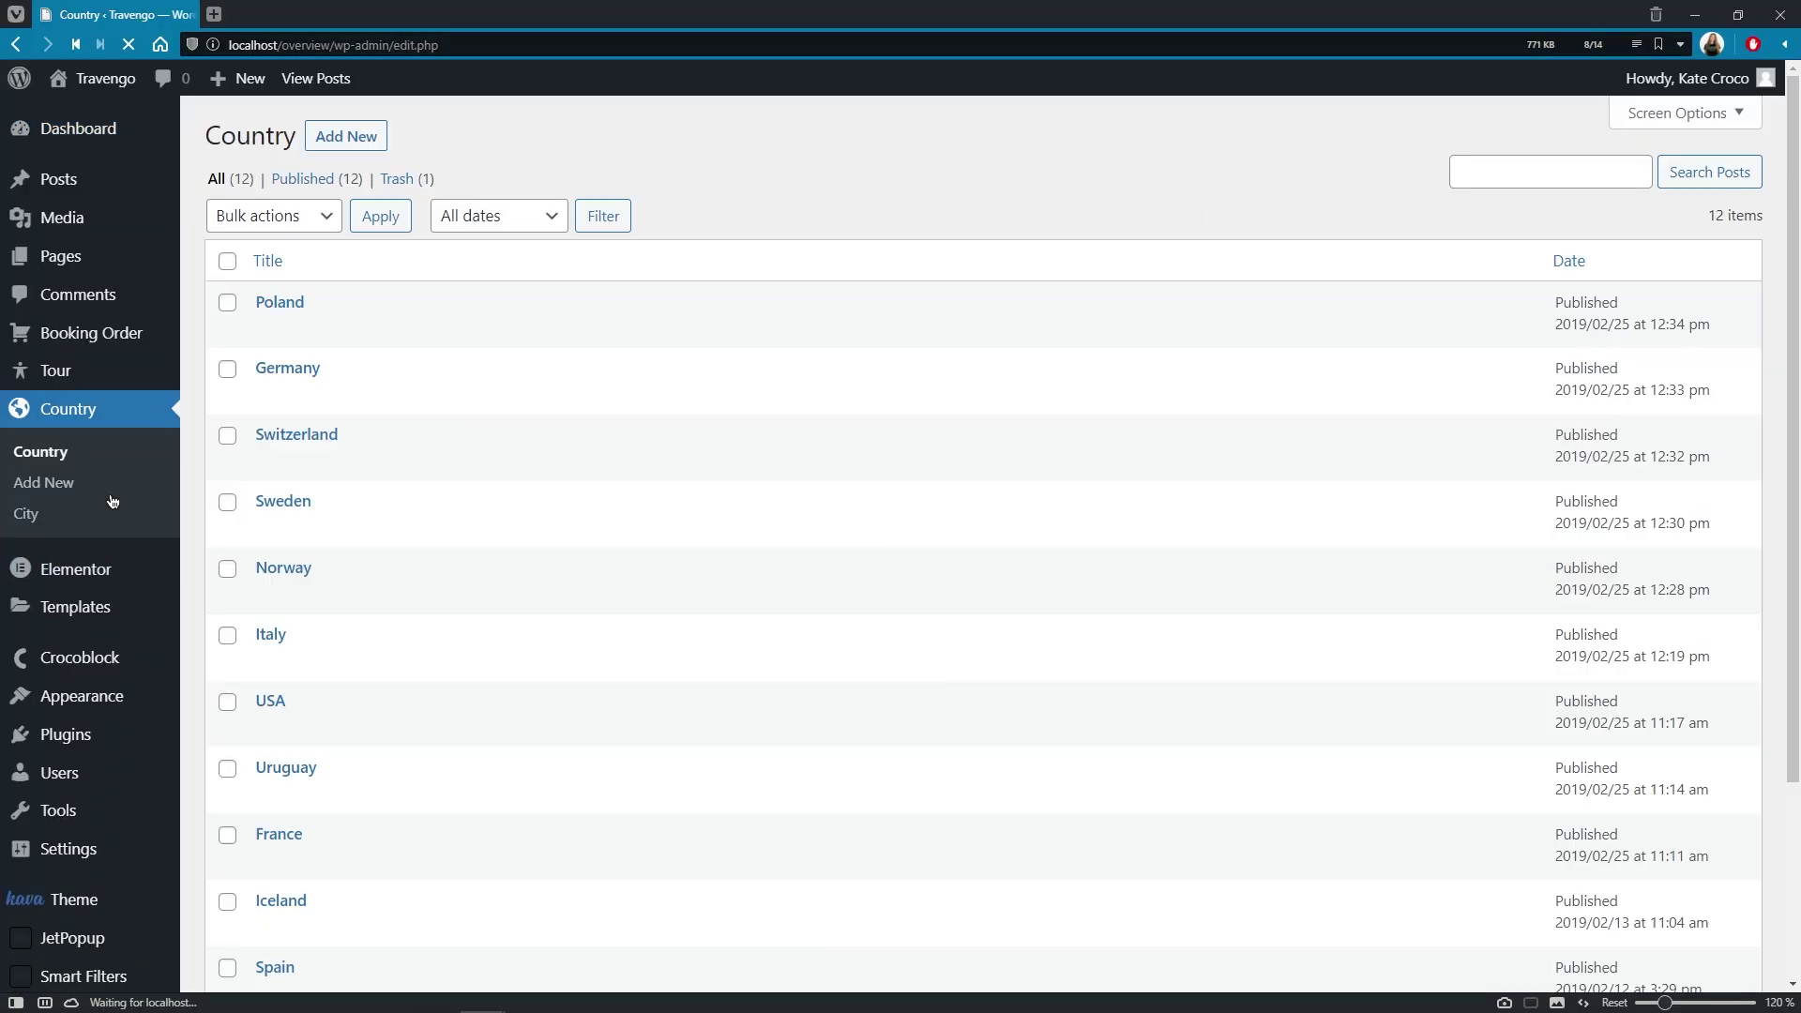
pyautogui.click(270, 701)
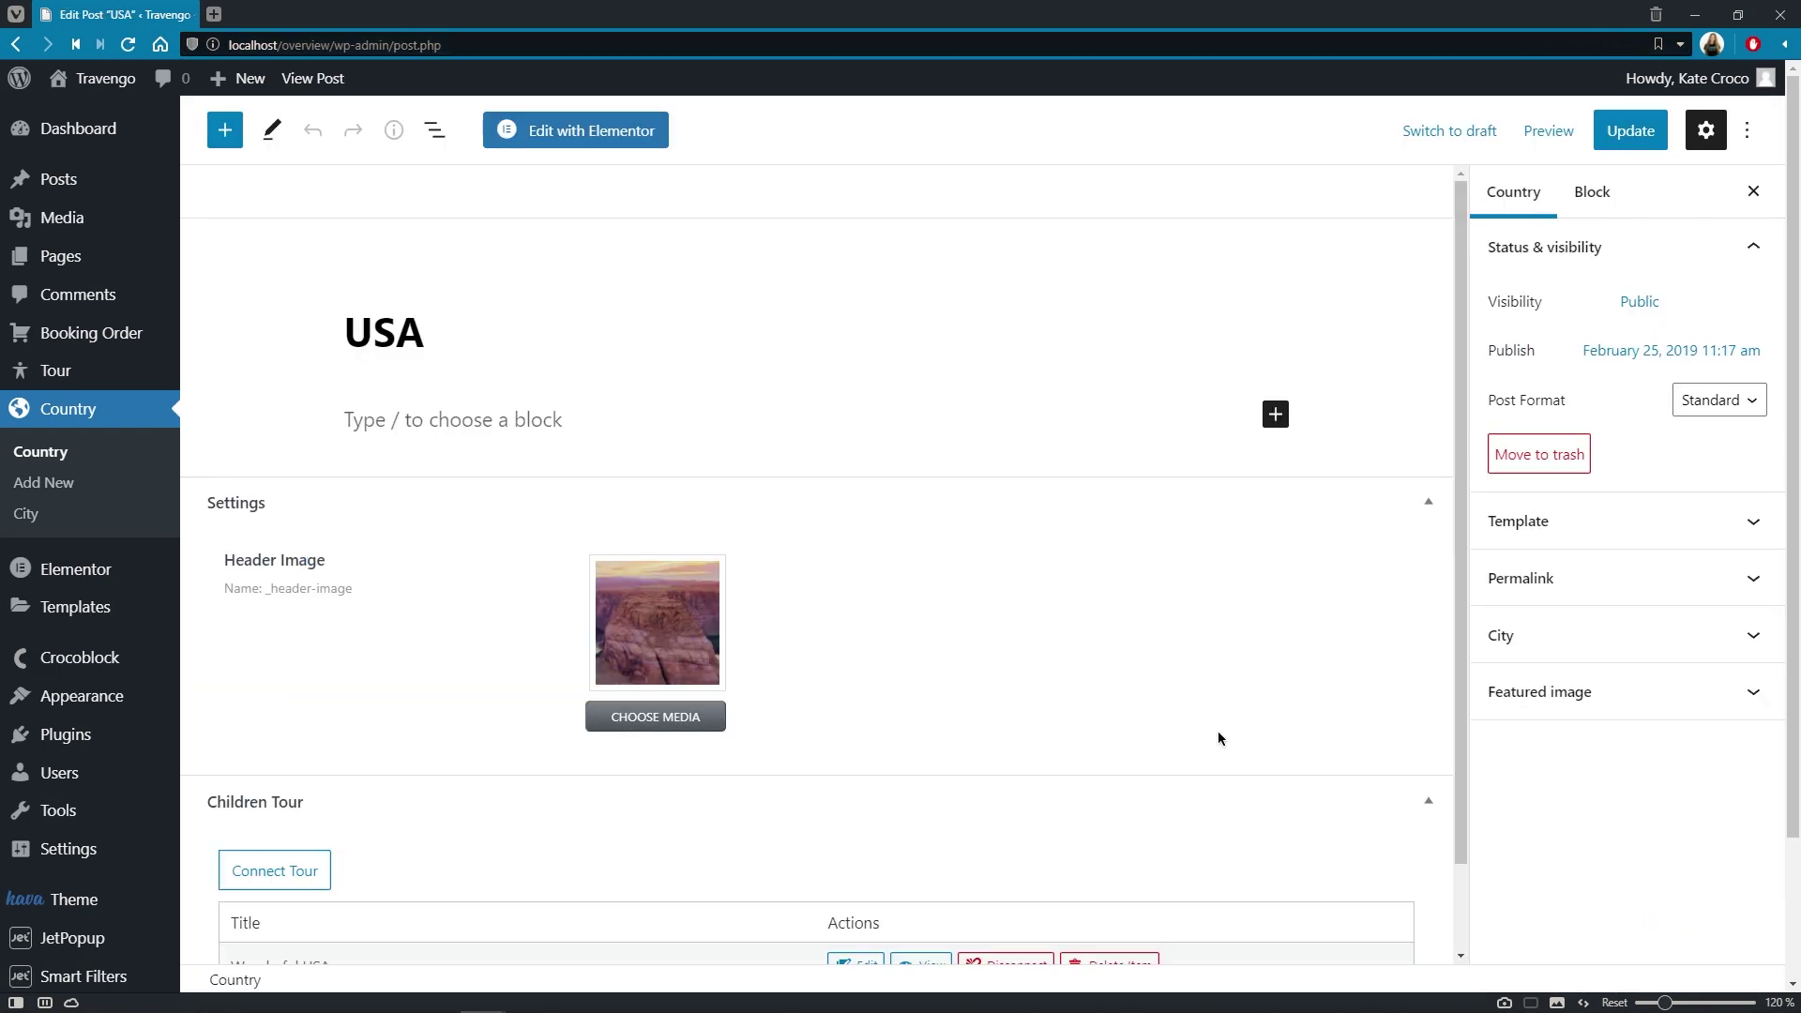
pyautogui.moveTo(1465, 699); pyautogui.dragTo(1465, 787)
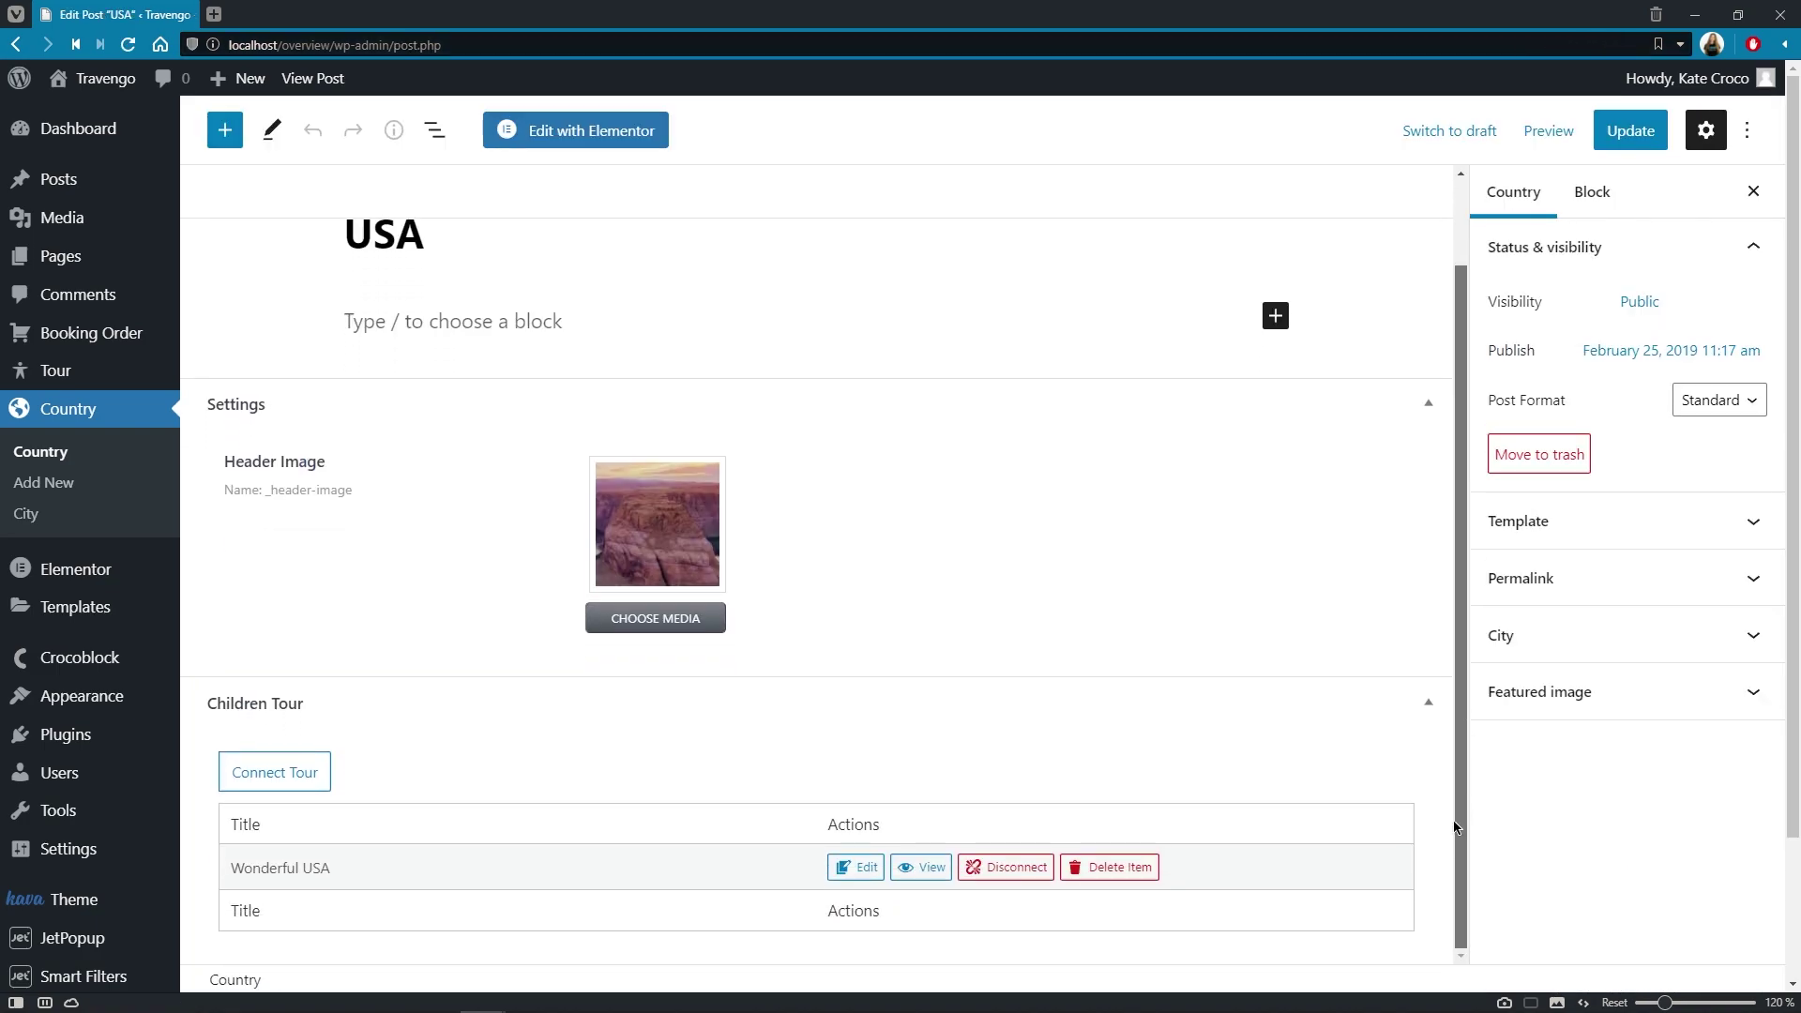